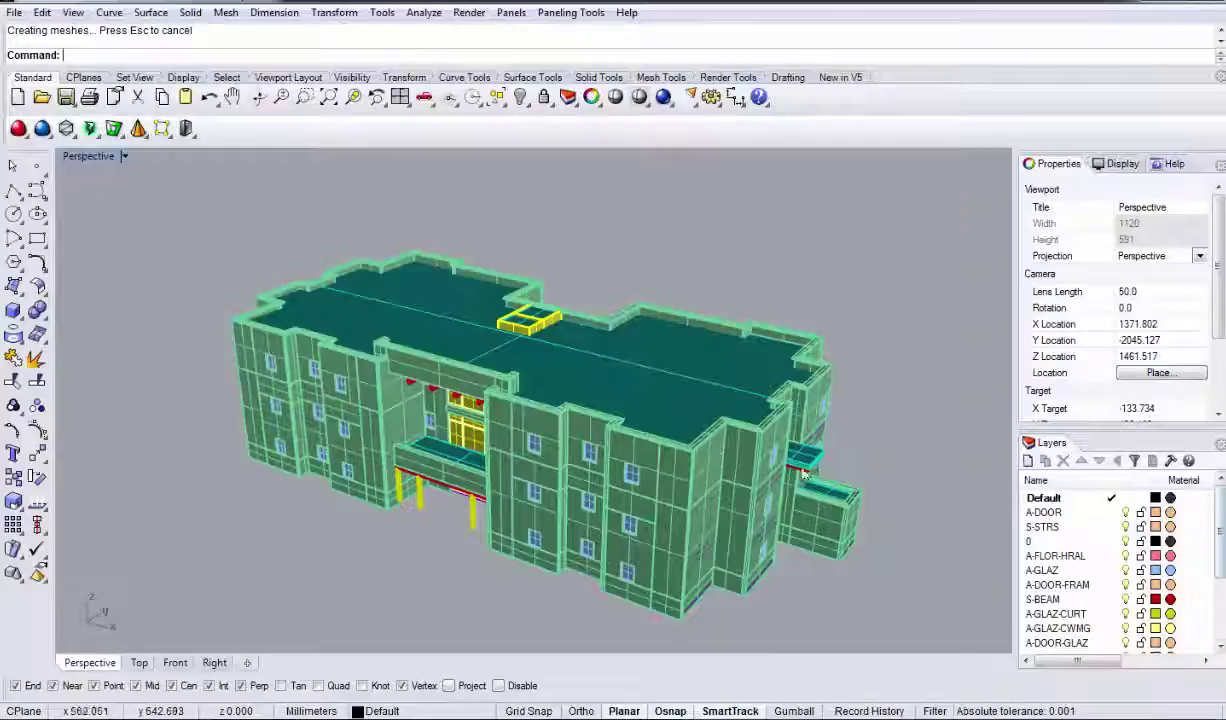
Step: Turn off the A-WALL and I-WALL layers to hide the exterior and interior walls
left_click(805, 400)
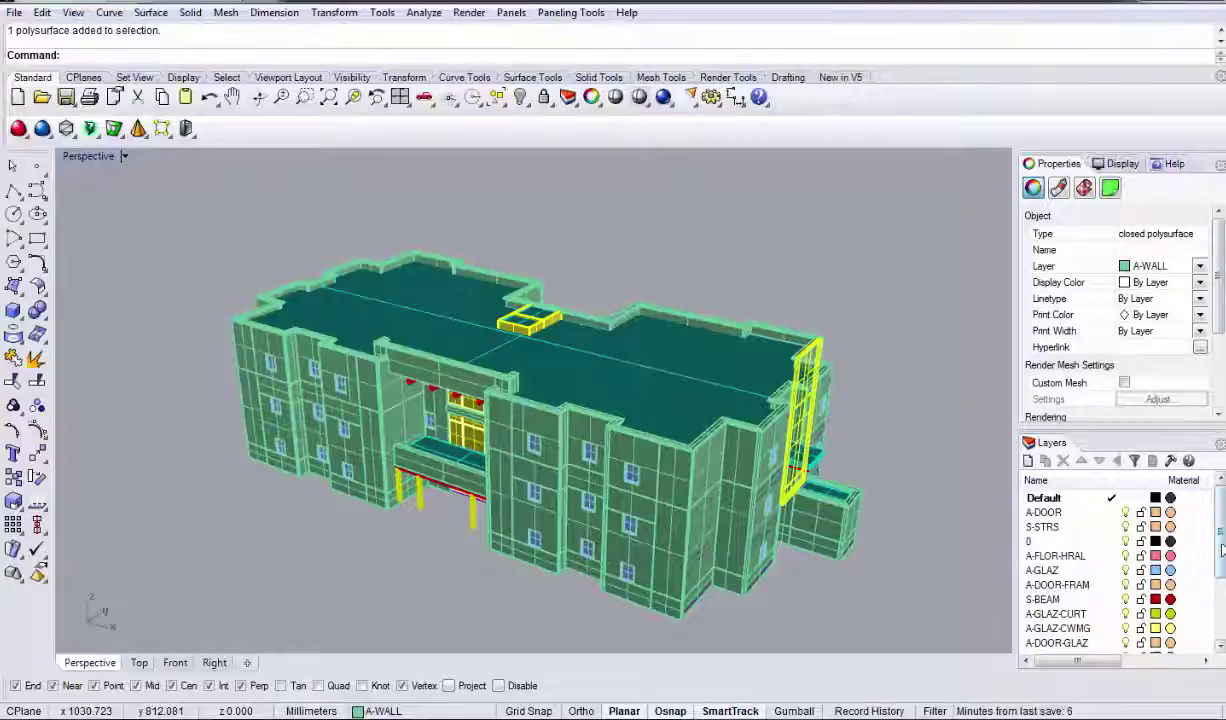
left_click_drag(1220, 549, 1220, 603)
left_click(1131, 572)
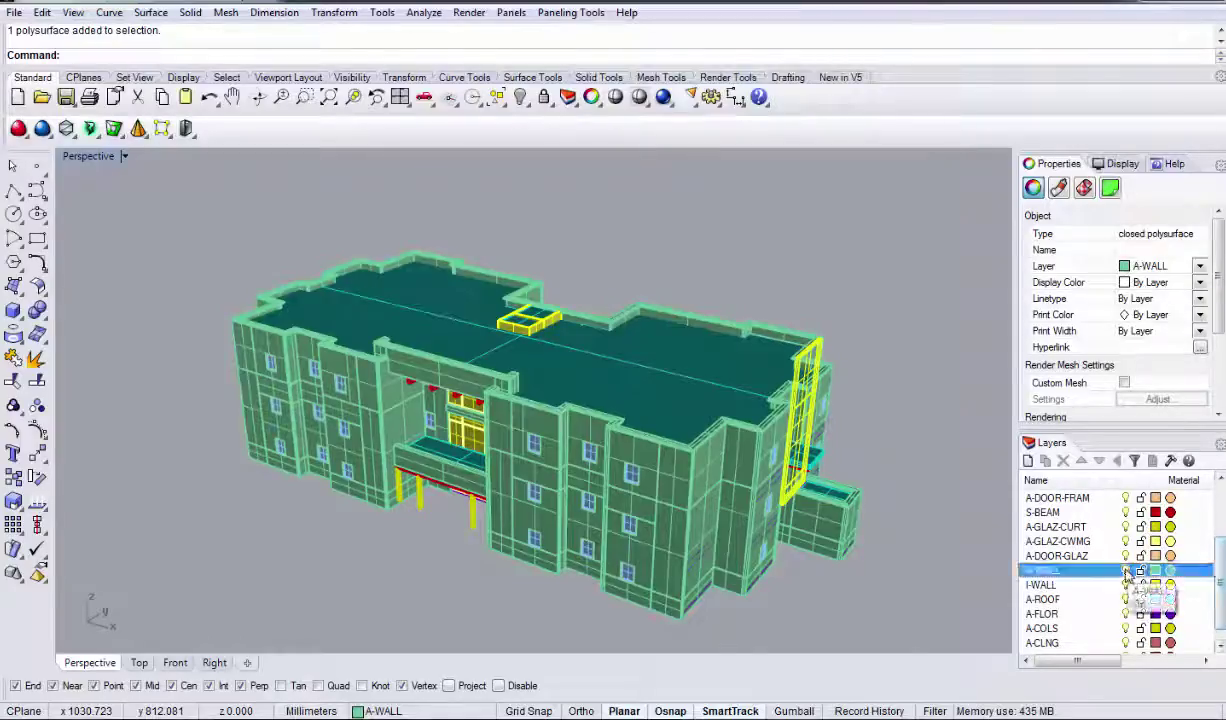
left_click(1126, 570)
right_click_drag(790, 490, 647, 438)
scroll(647, 438, "up", 5)
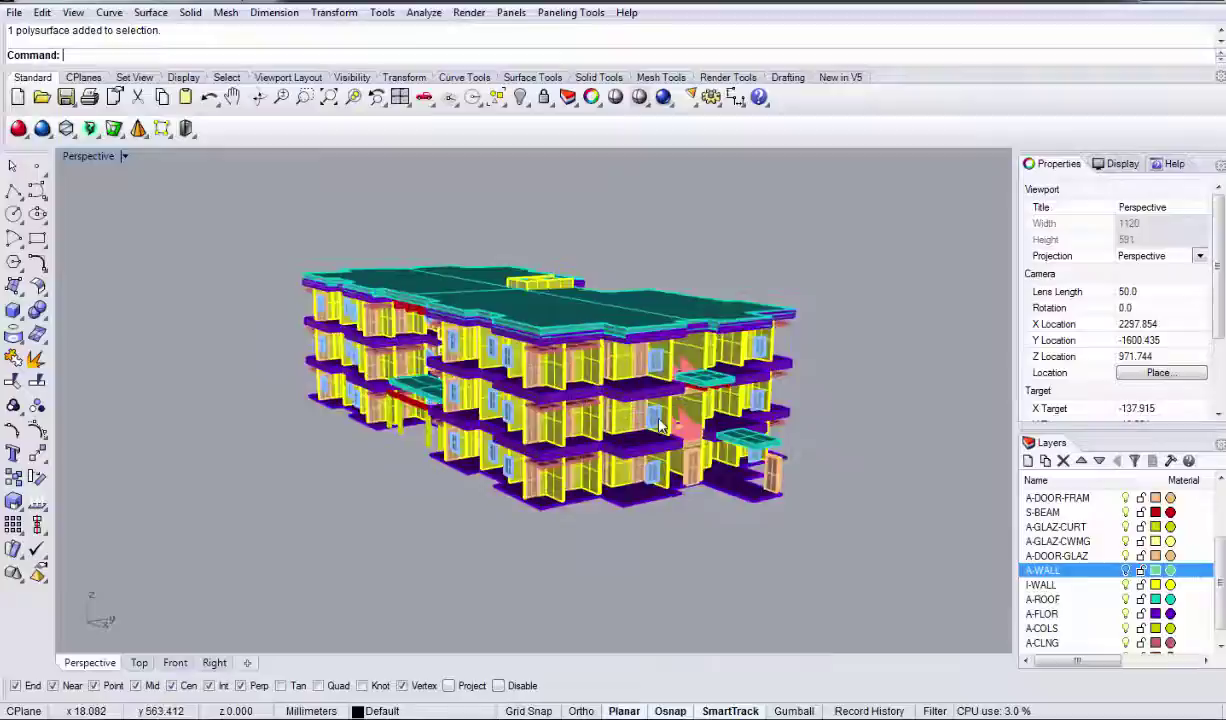
left_click(1126, 585)
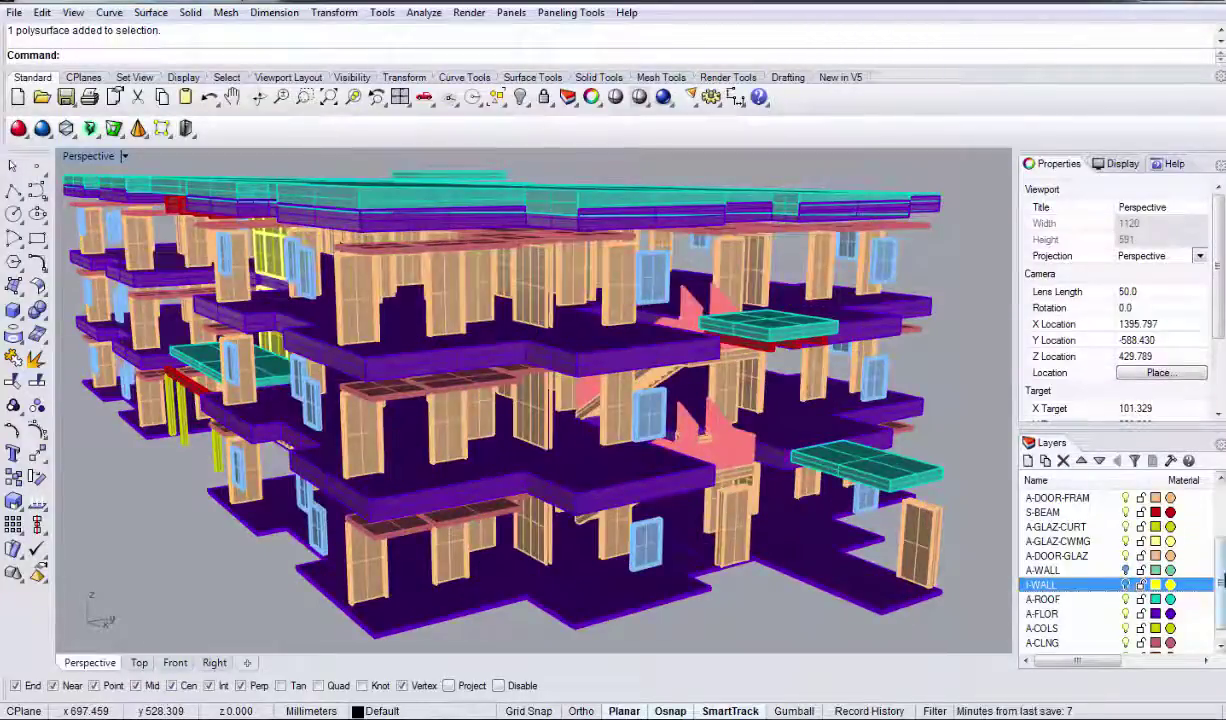
Step: Hide the doors by turning off the A-DOOR-GLAZ and A-DOOR layers
scroll(1100, 640, "down", 1)
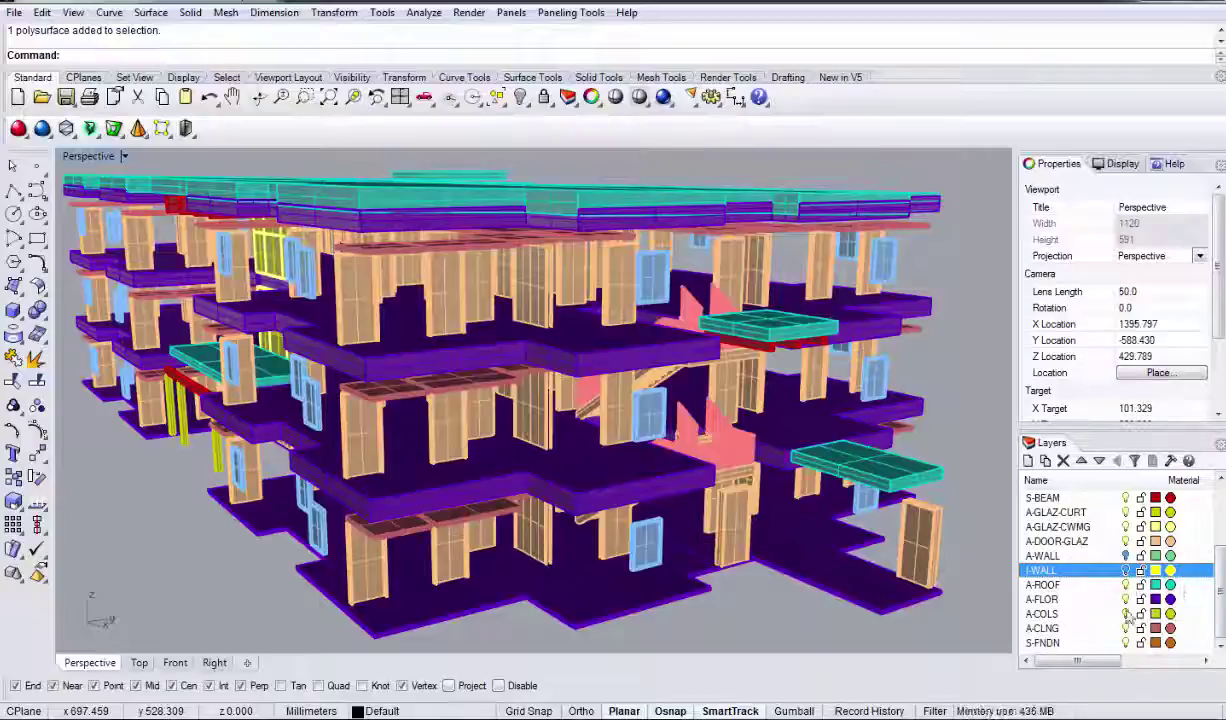
left_click(1130, 541)
scroll(1222, 533, "up", 5)
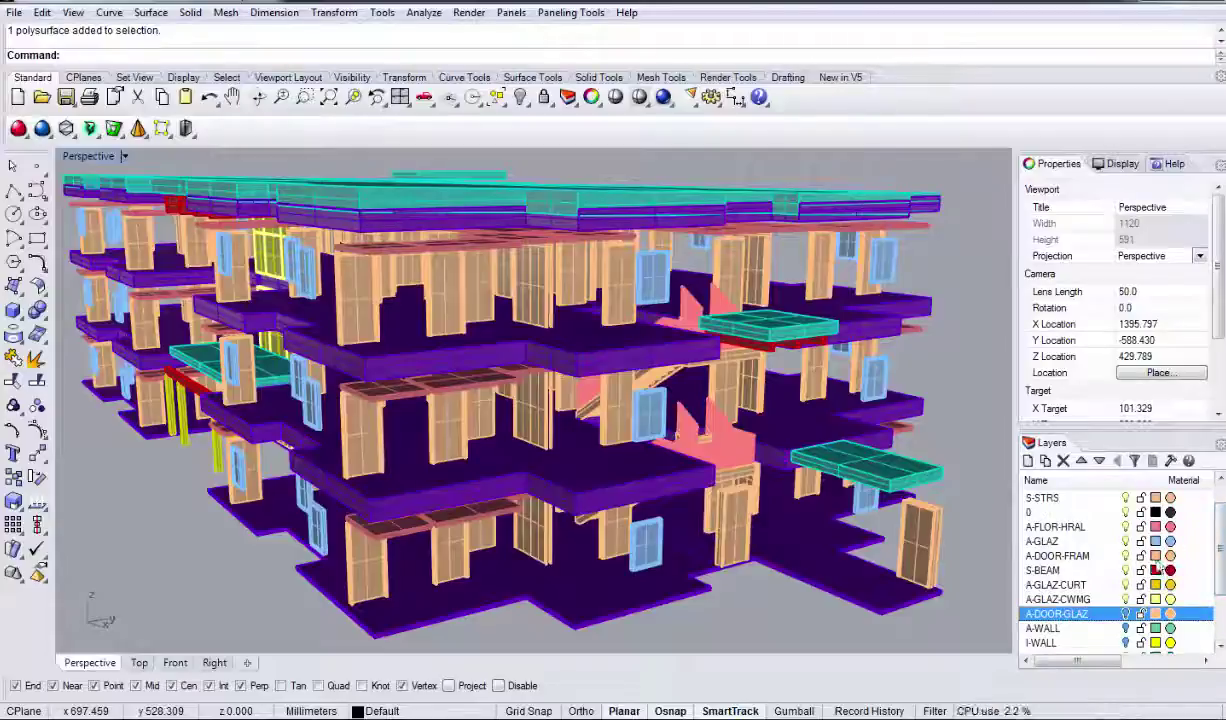
scroll(1219, 540, "up", 1)
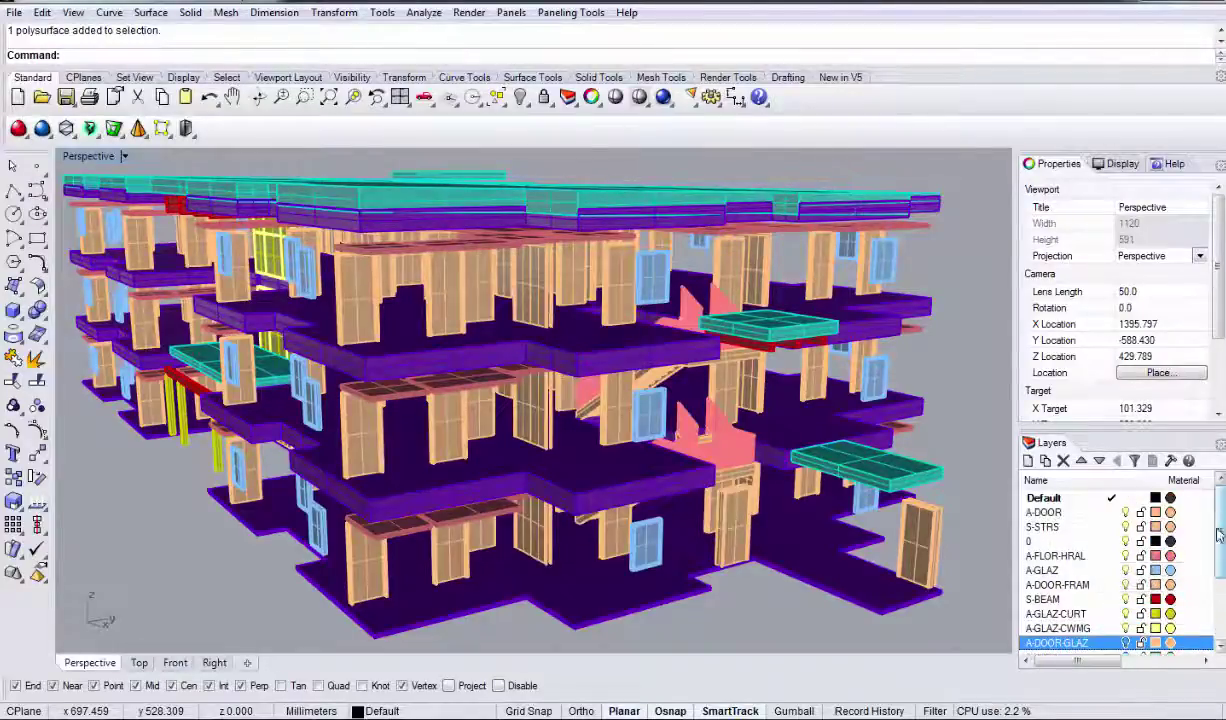
left_click(1125, 512)
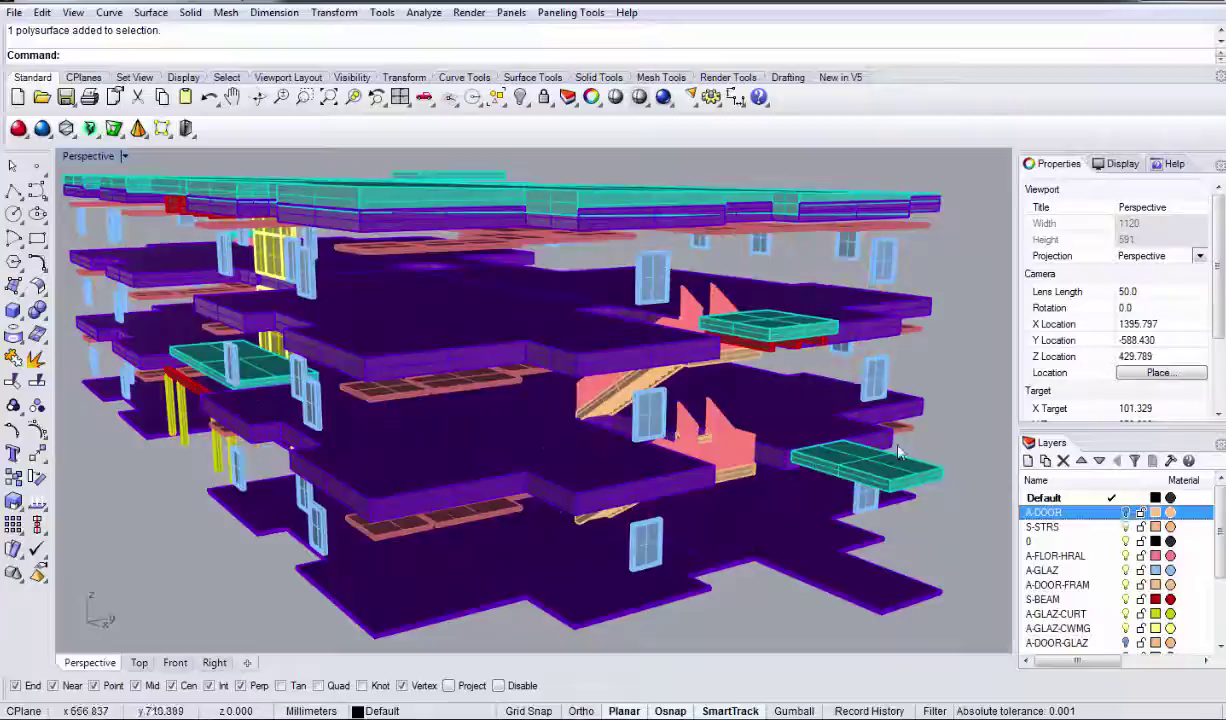
Step: Turn off the S-STRS and A-FLOR-HRAL layers to hide the stairs and handrails
right_click_drag(776, 381, 705, 372)
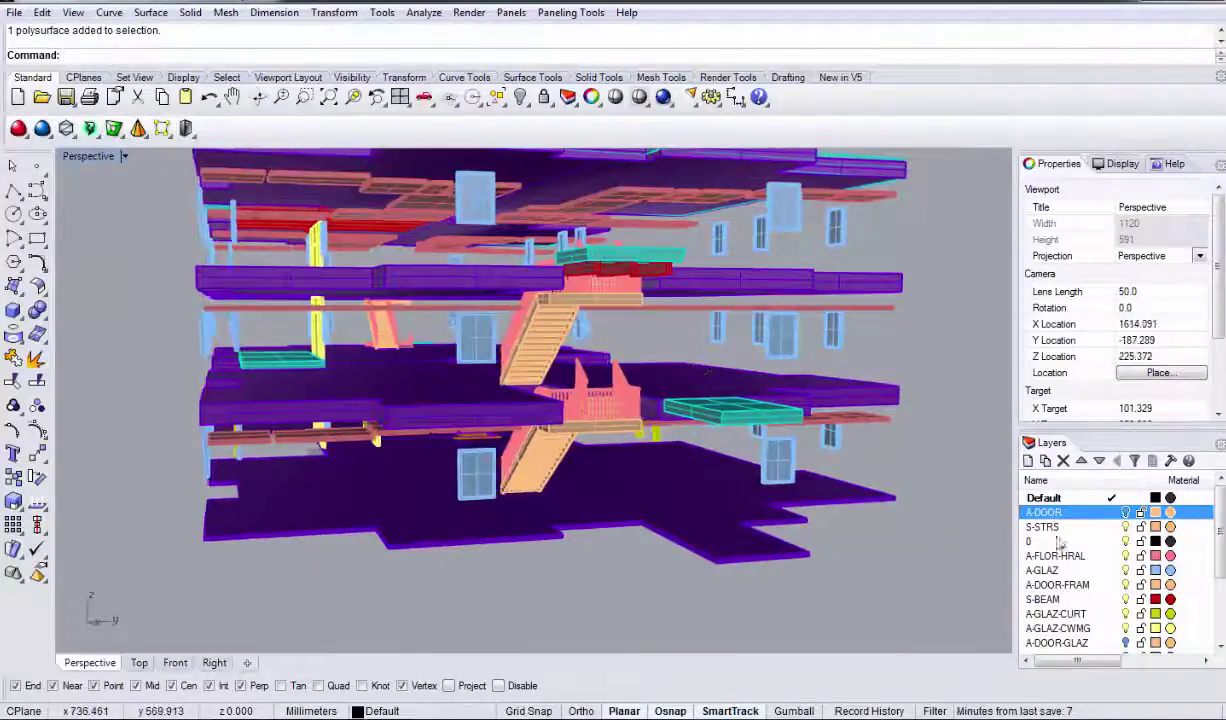
left_click(1125, 527)
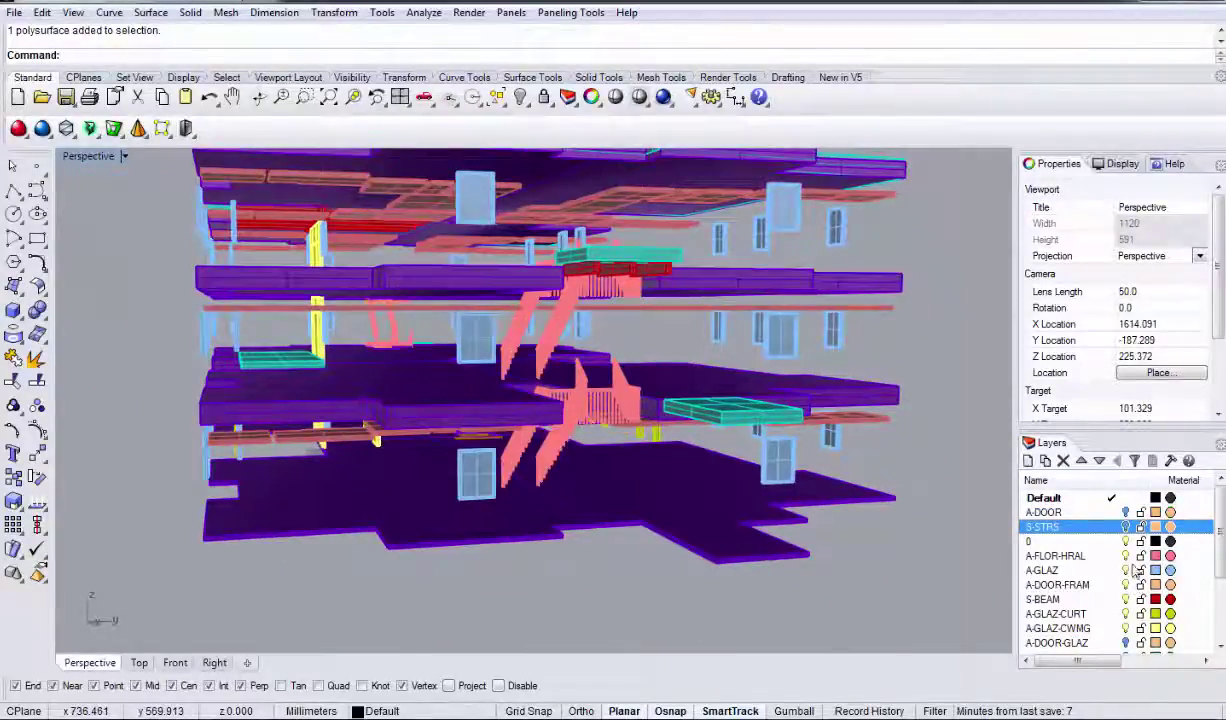
left_click(1125, 555)
Step: Set the view to Shaded, identify the layer of the pit walls below the entrance, and turn off S-FNDN
right_click_drag(520, 405, 535, 415)
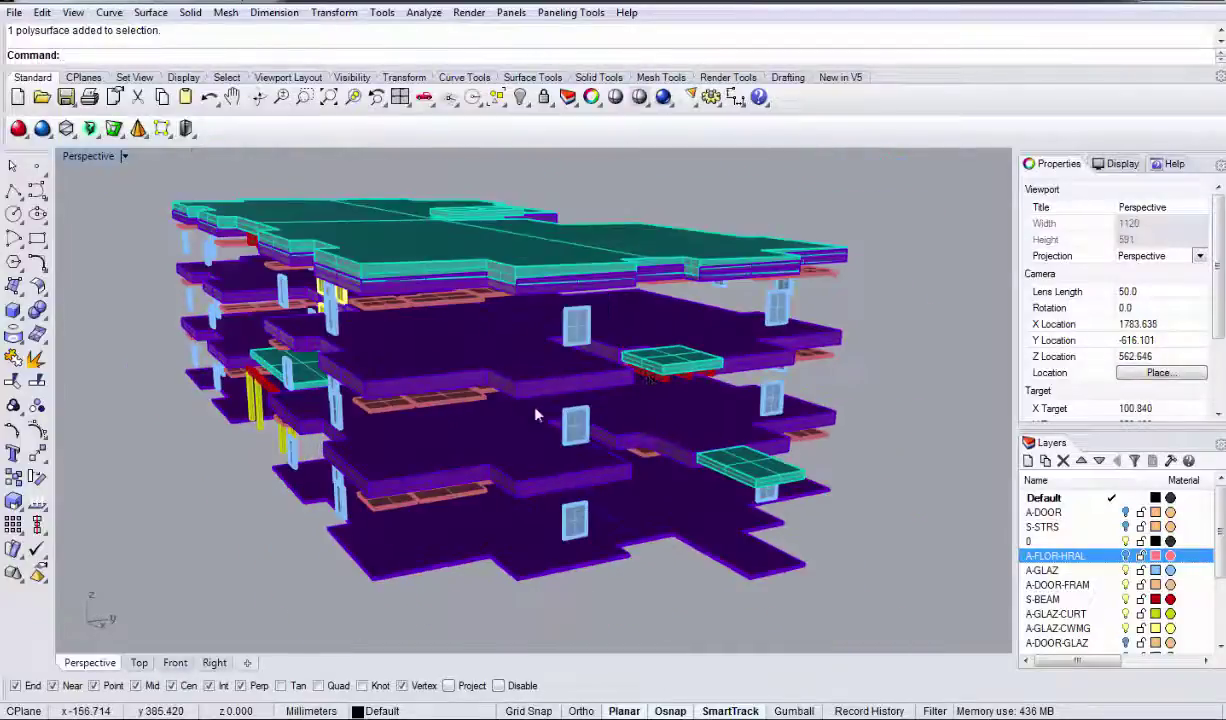
scroll(535, 415, "up", 6)
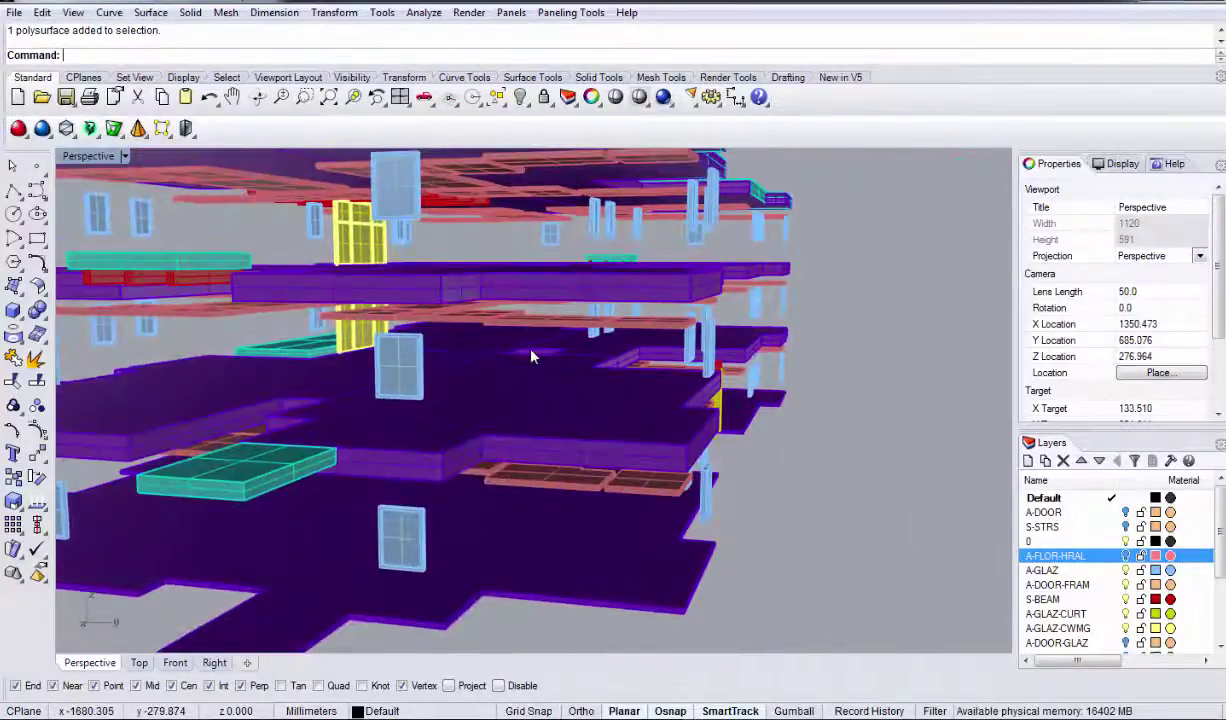
right_click_drag(532, 357, 596, 420)
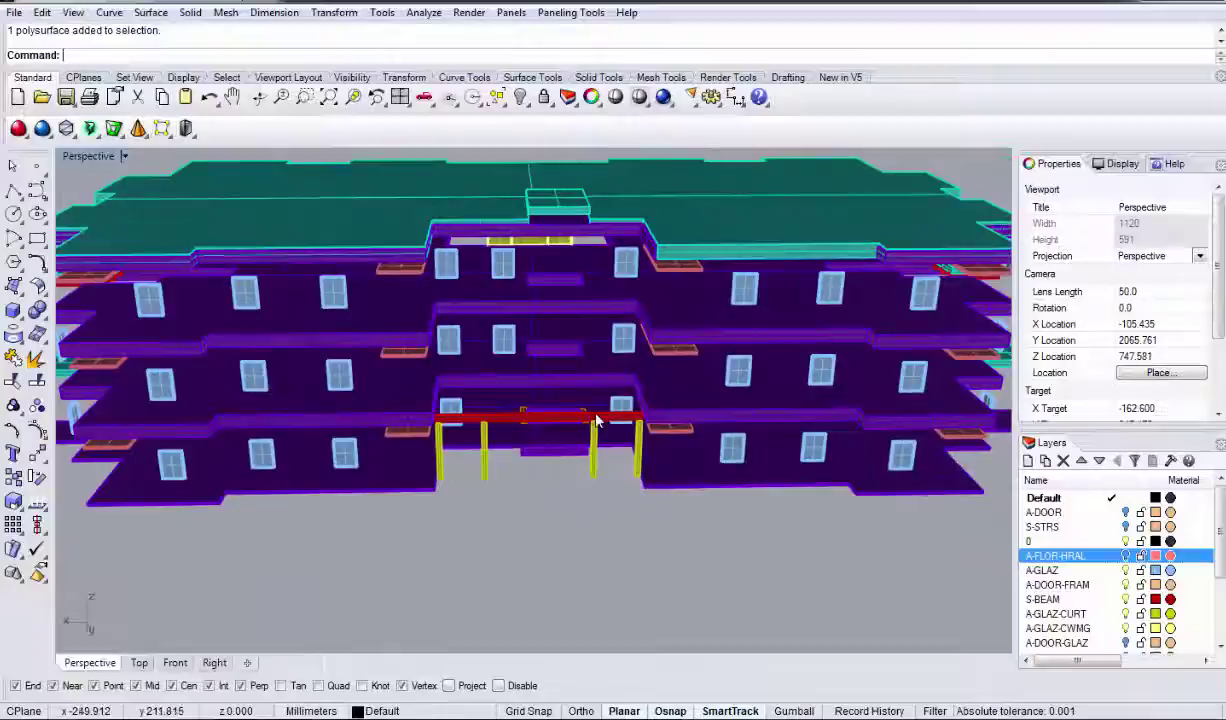
mouse_move(540, 385)
right_mouse_down()
mouse_move(613, 453)
mouse_move(547, 478)
mouse_move(547, 490)
mouse_move(588, 500)
right_mouse_up()
key("ctrl+alt+s")
left_click_drag(588, 500, 491, 447)
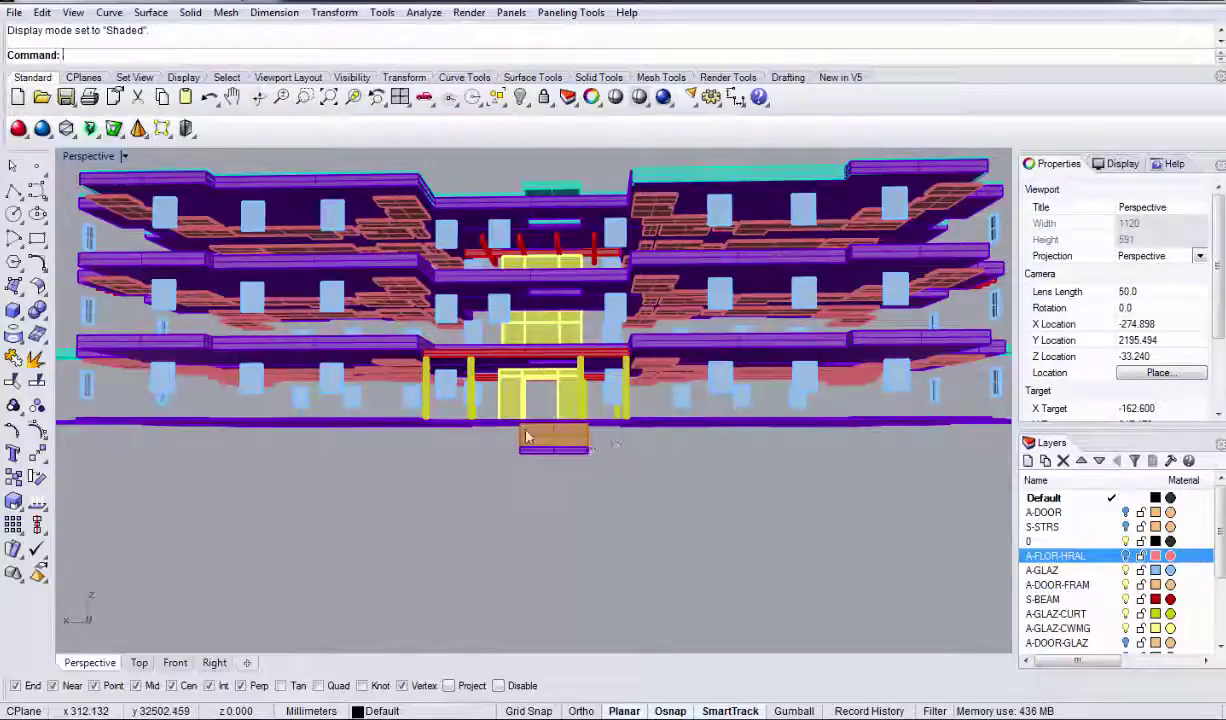
left_click(519, 444)
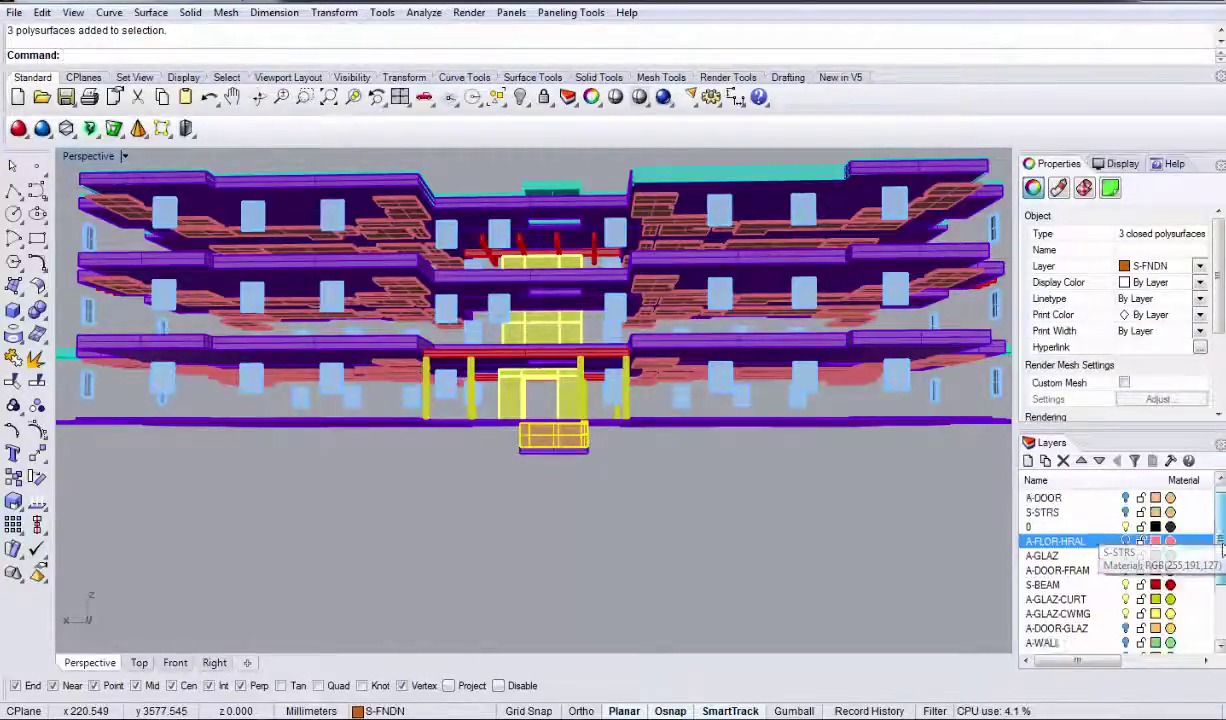
scroll(1193, 630, "down", 3)
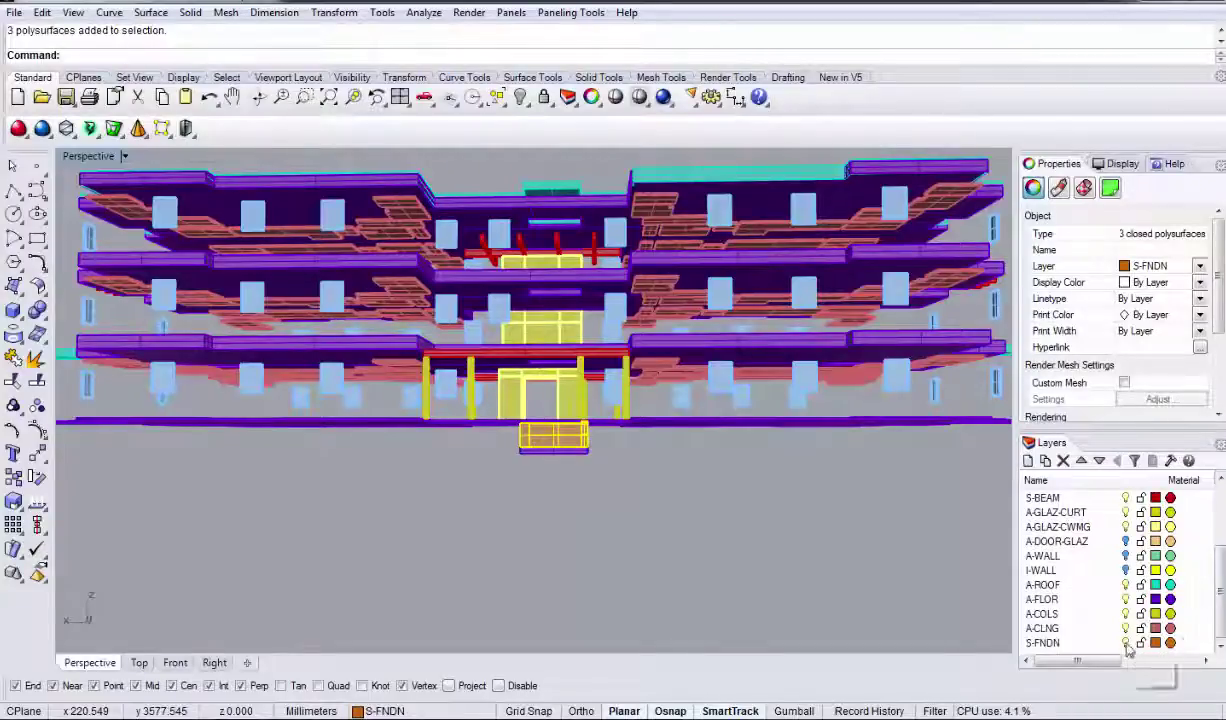
left_click(1126, 643)
Step: Move the small detached floor slab up into the ground floor's rectangular opening, matching corner to corner
left_click(564, 451)
right_click_drag(567, 482, 564, 415)
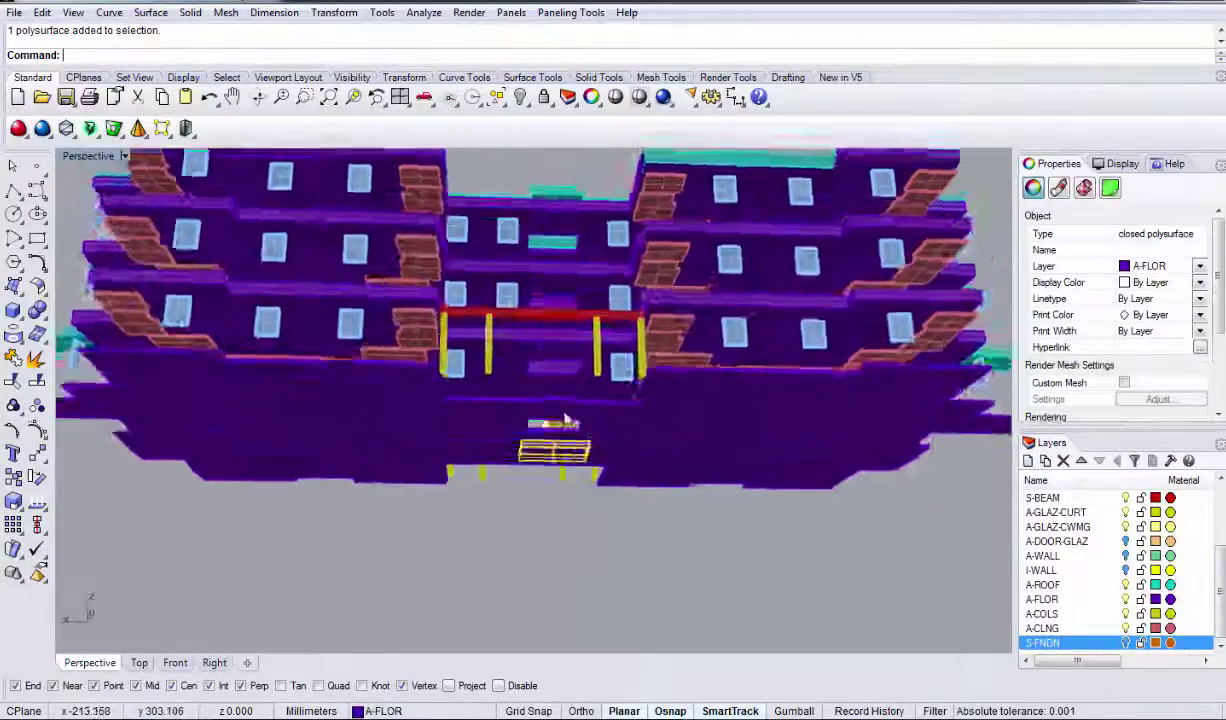
scroll(565, 420, "up", 5)
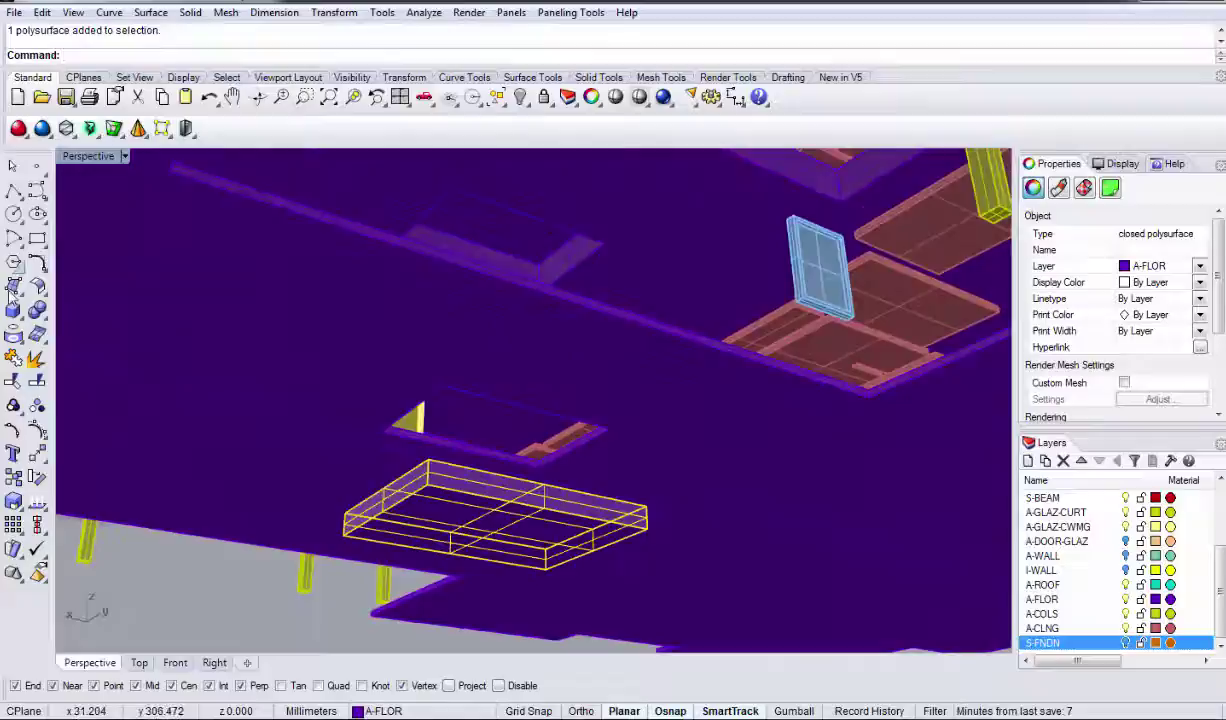
left_click(37, 453)
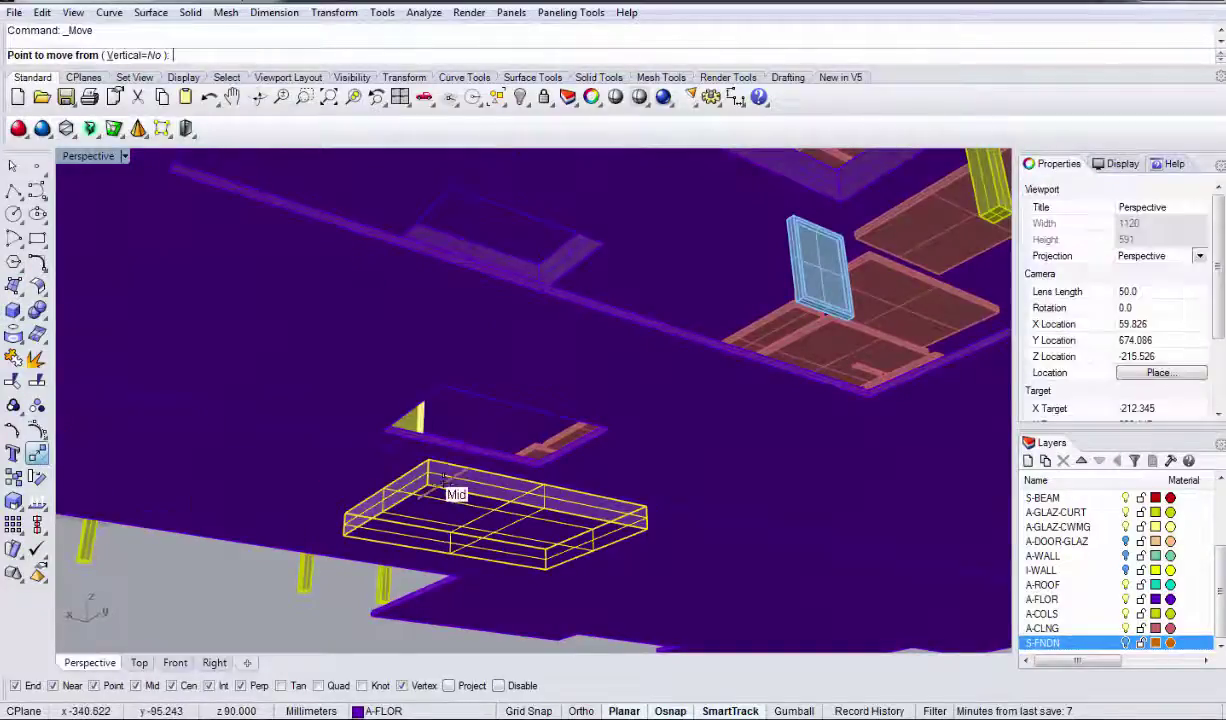
left_click(448, 492)
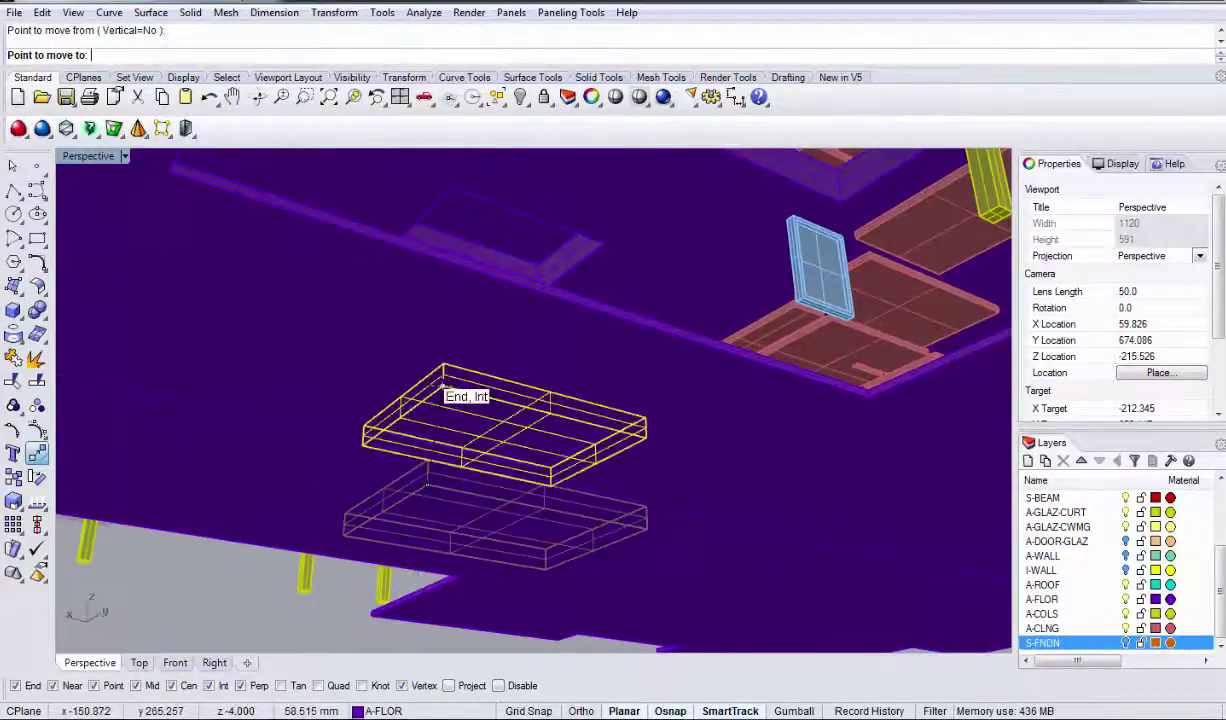
left_click(442, 385)
Step: Scale the small slab vertically to half its height with Scale 1D, using its bottom corner as origin
right_click_drag(449, 438, 389, 464)
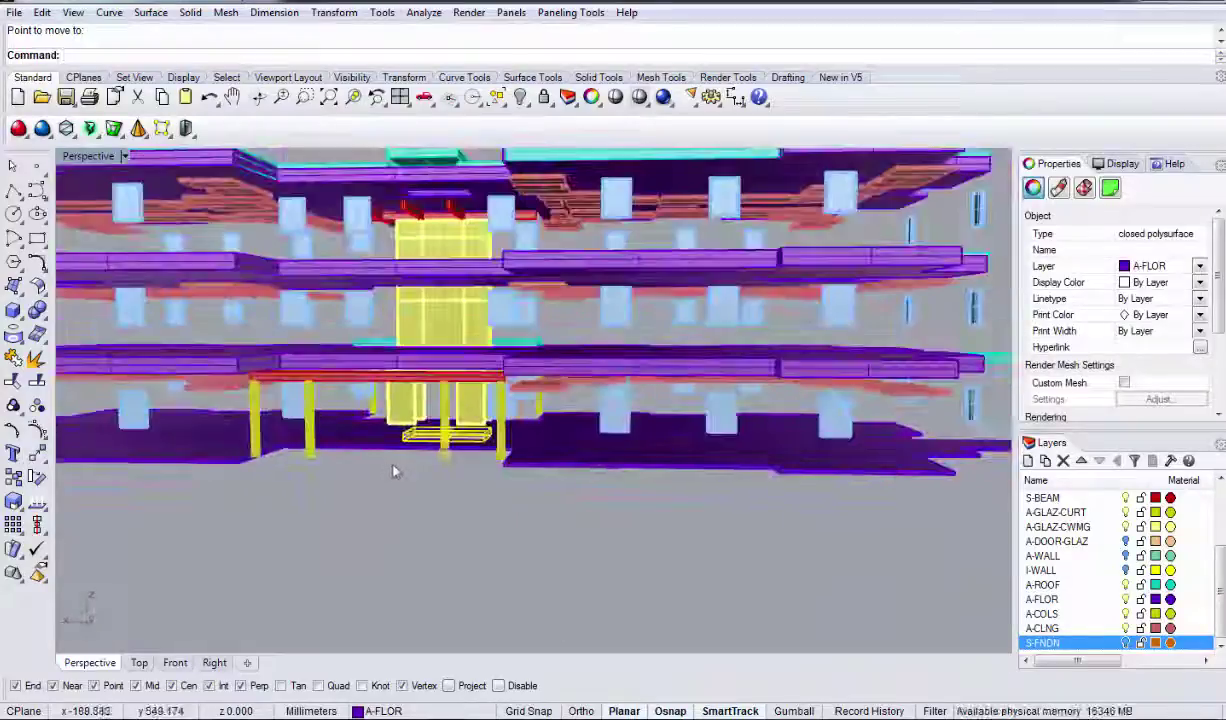
scroll(391, 471, "up", 5)
scroll(456, 442, "up", 5)
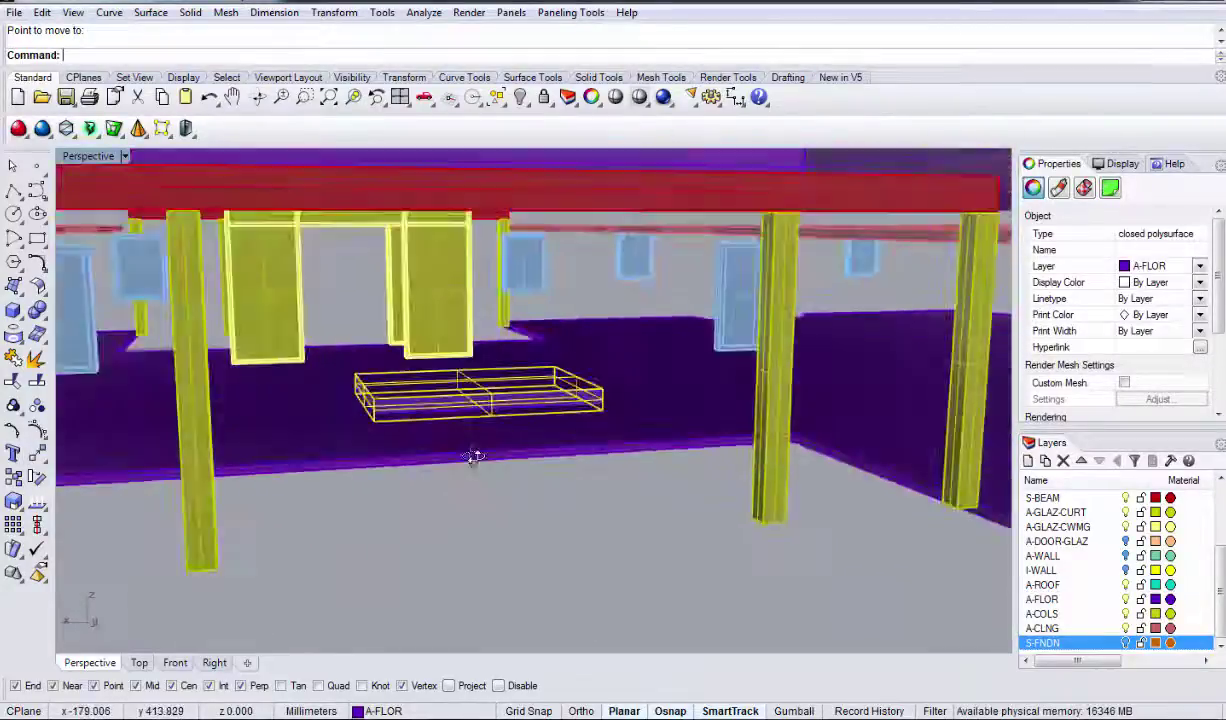
scroll(340, 441, "up", 2)
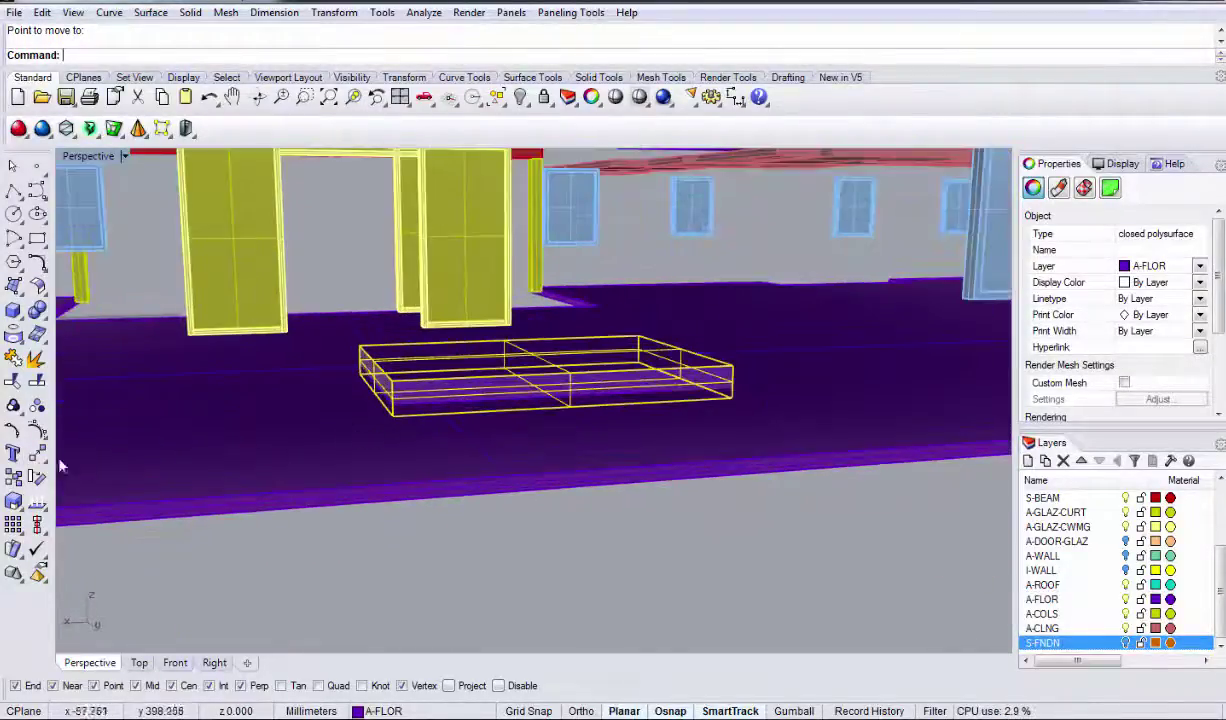
left_click(14, 505)
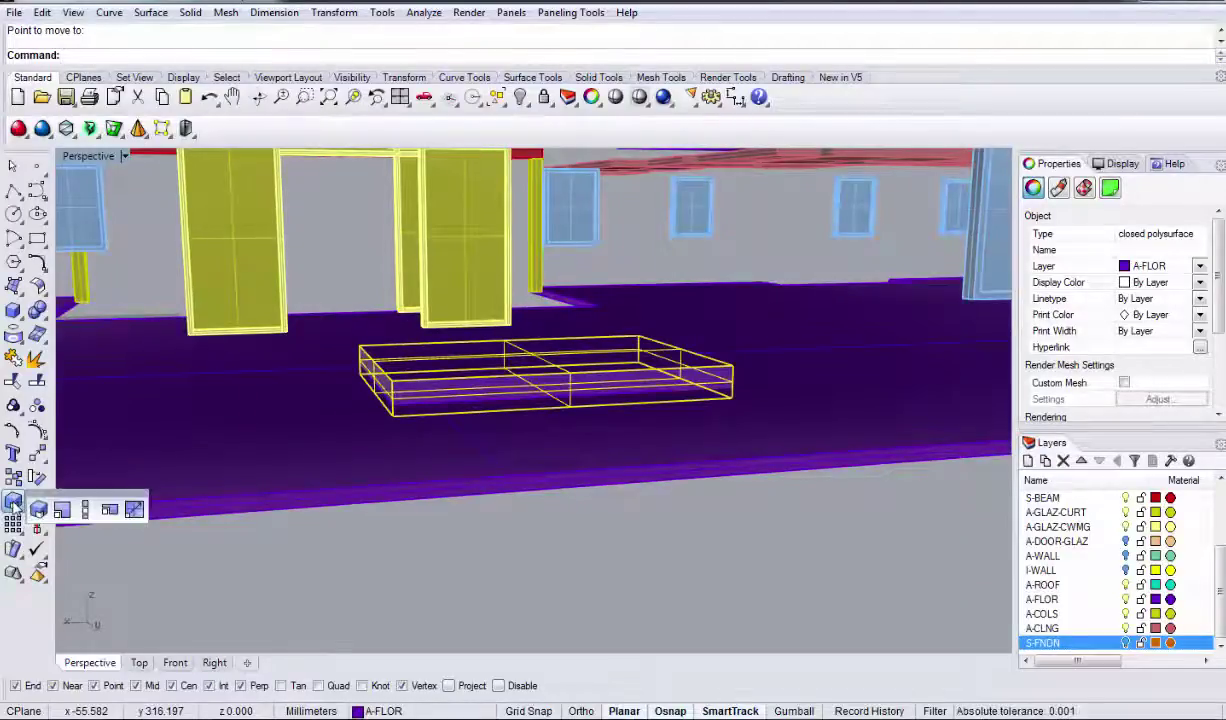
left_click(85, 510)
left_click(393, 415)
left_click(393, 381)
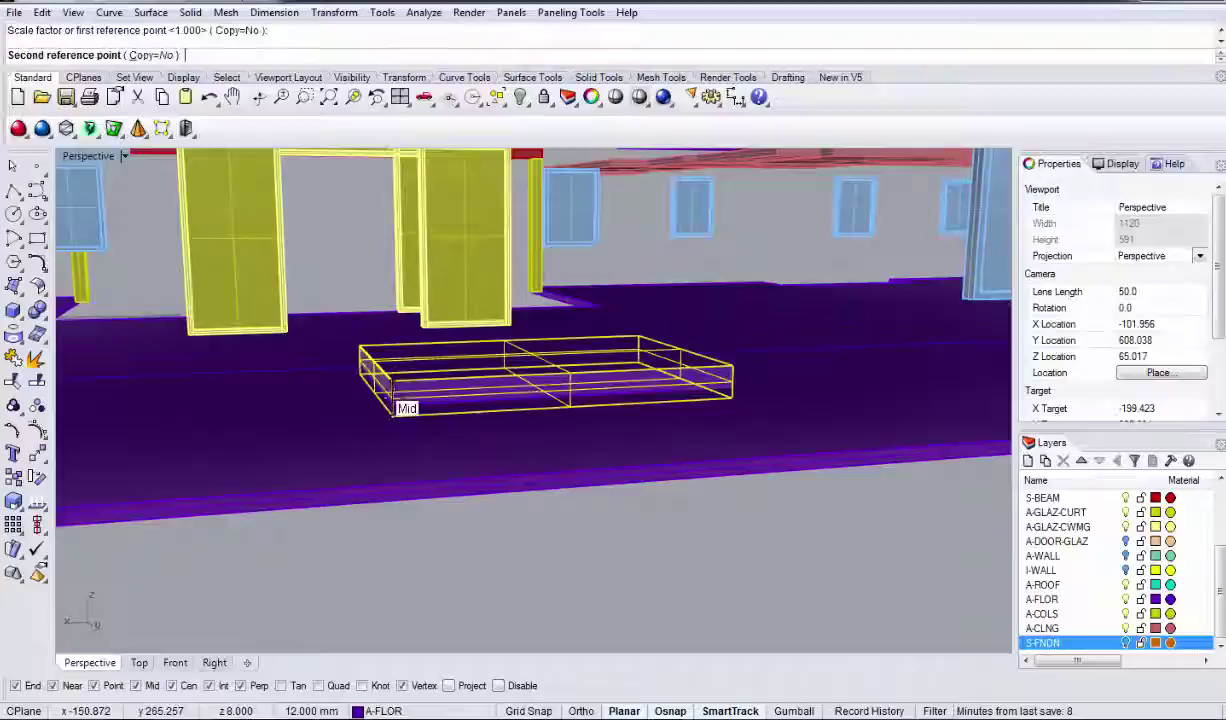
left_click(392, 398)
left_click(464, 532)
Step: Repeat the vertical Scale 1D on the small slab, reducing its top corner to the edge's midpoint to match the floor thickness
right_click_drag(479, 506, 400, 356)
scroll(412, 414, "up", 6)
scroll(403, 358, "up", 4)
left_click(480, 322)
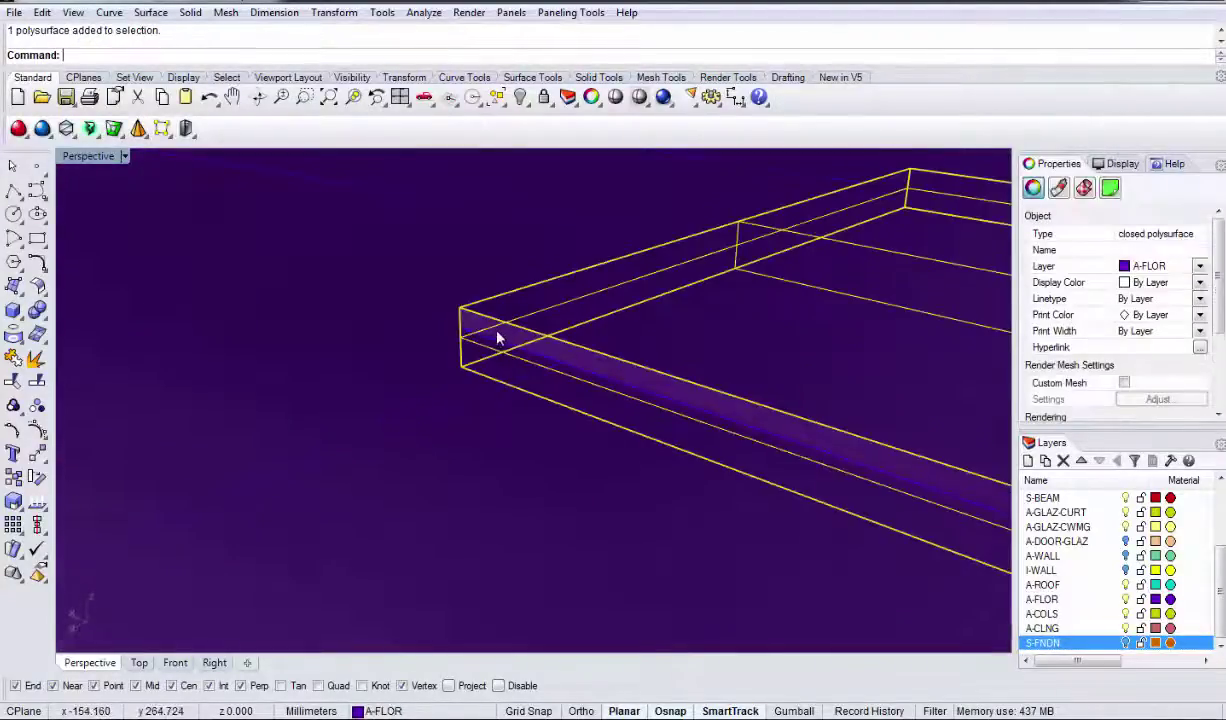
right_click(478, 325)
left_click(459, 362)
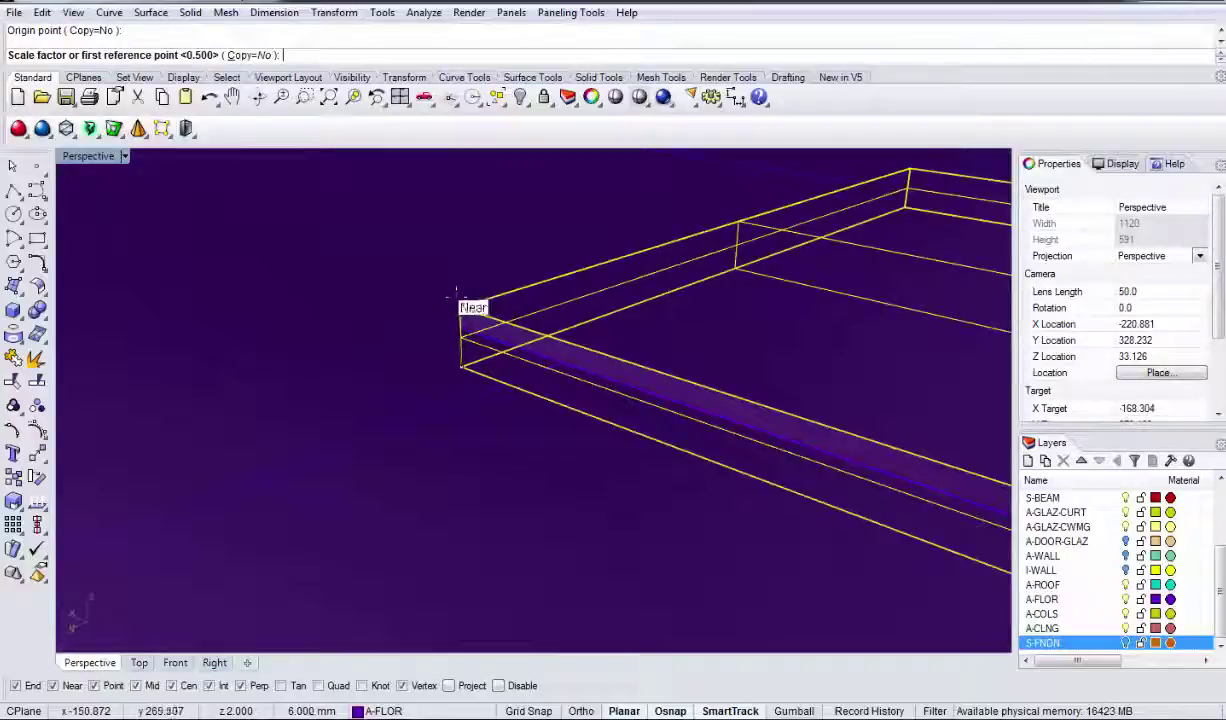
left_click(458, 304)
left_click(458, 333)
Step: Add the ground floor to the selection and join it with the small slab using Boolean Union
scroll(330, 333, "down", 5)
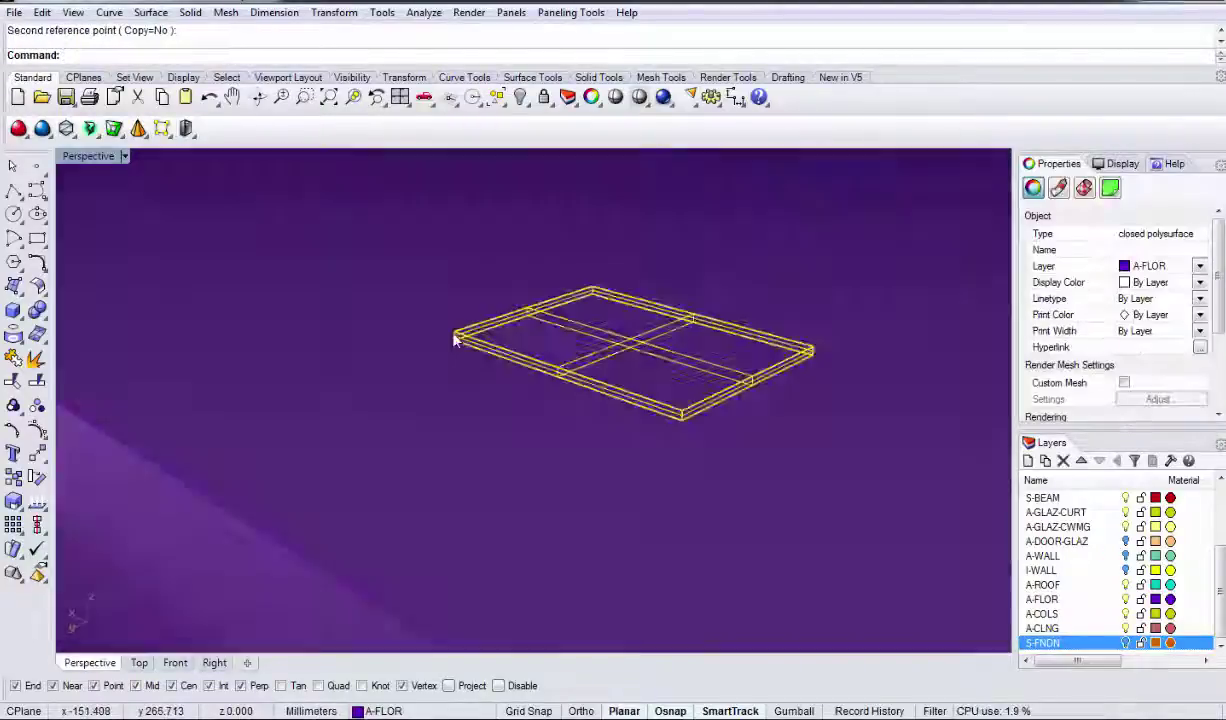
right_click_drag(330, 333, 389, 342)
scroll(408, 331, "down", 3)
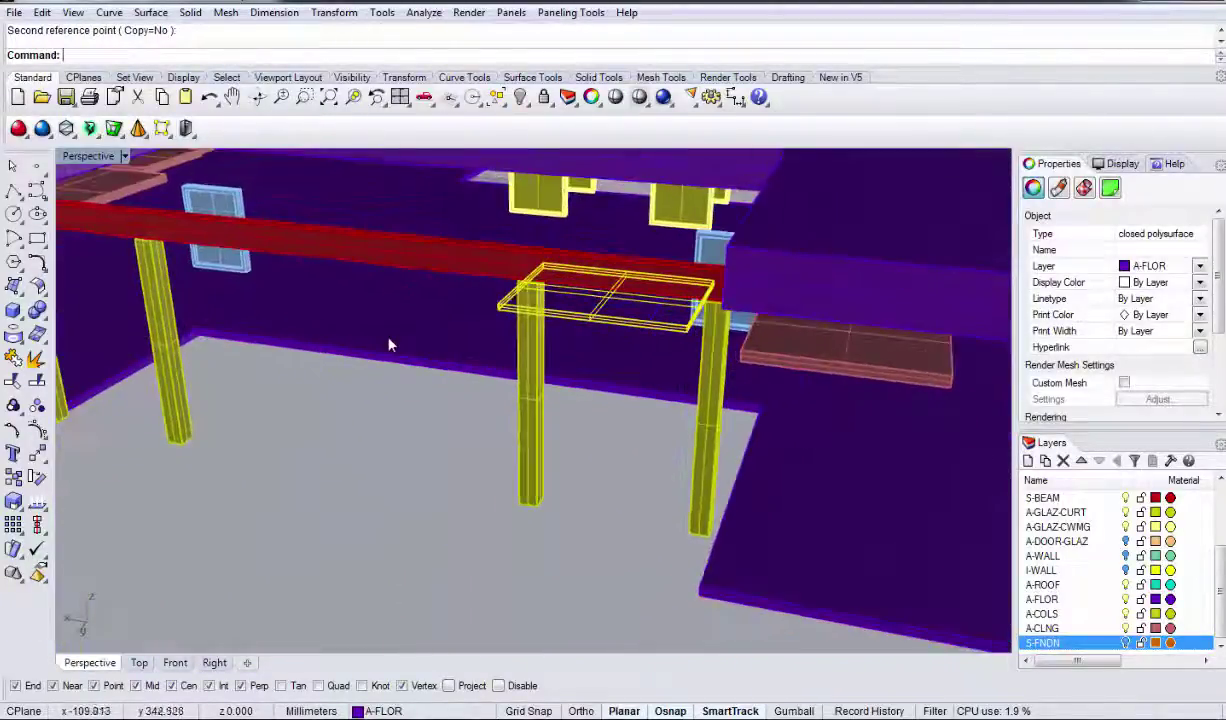
left_click(389, 343, "shift")
right_click_drag(331, 374, 367, 352)
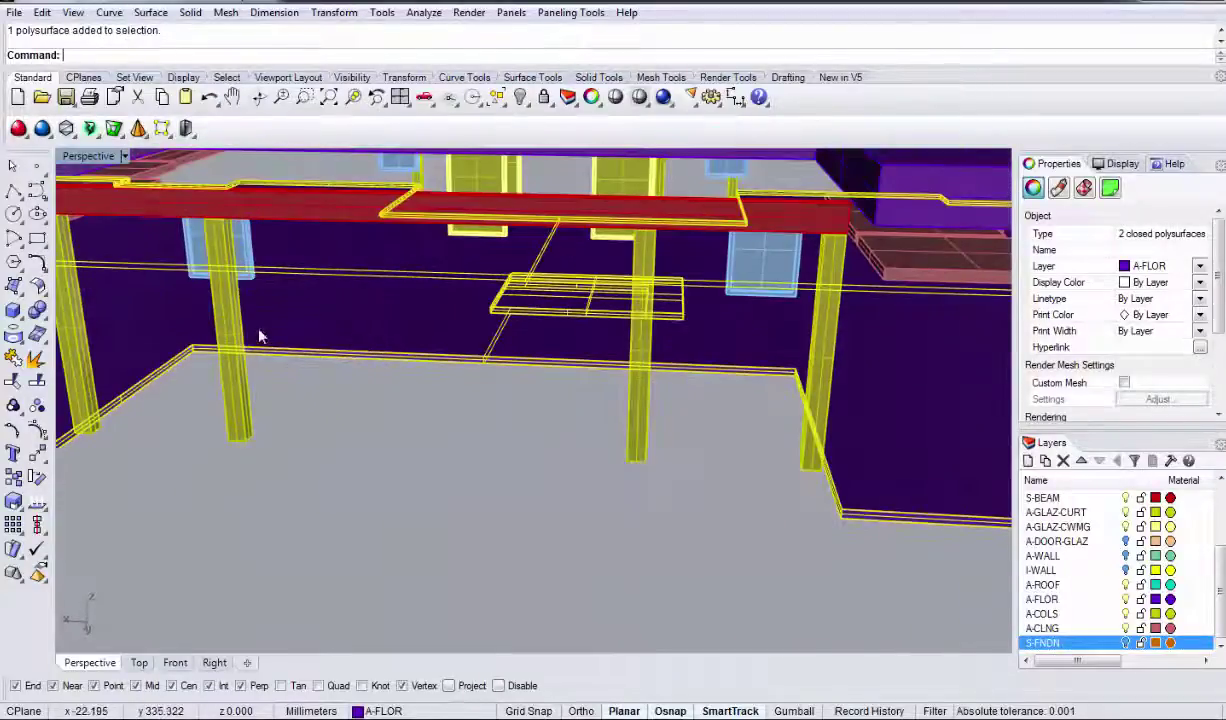
left_click(37, 311)
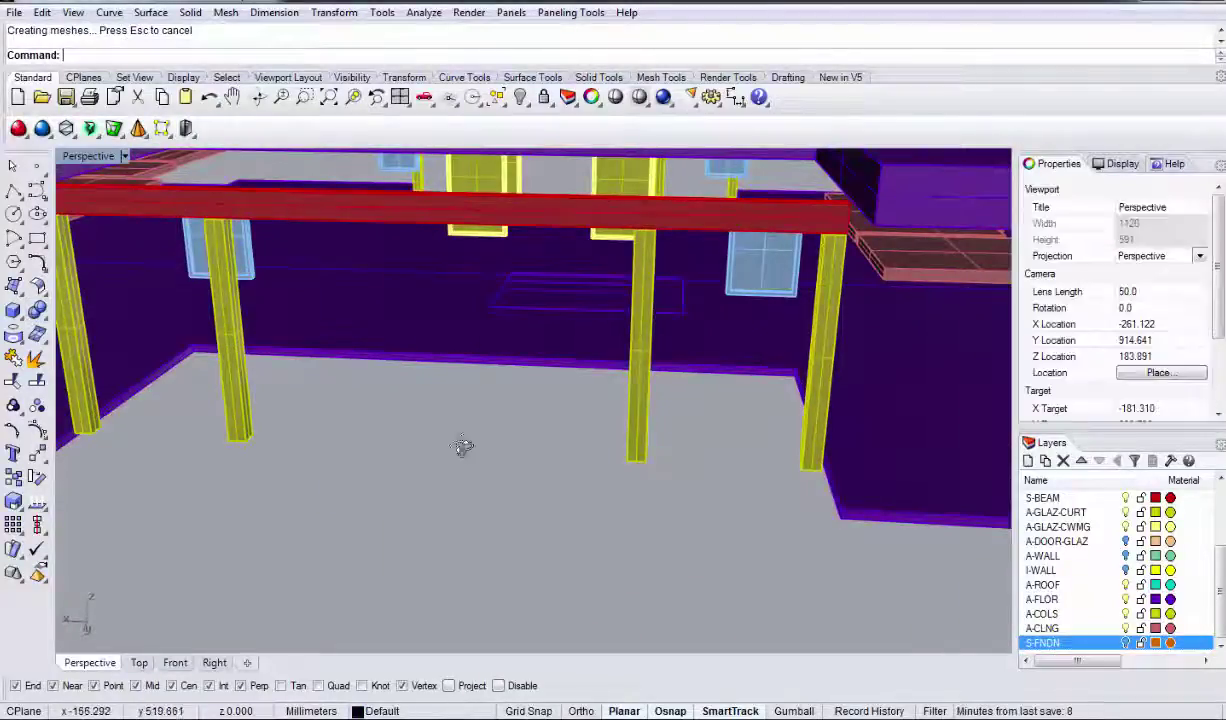
Step: Check the merged ground floor slab by selecting it and viewing the building from several sides
right_click_drag(463, 447, 566, 421)
left_click(498, 334)
scroll(484, 378, "down", 4)
scroll(595, 439, "down", 6)
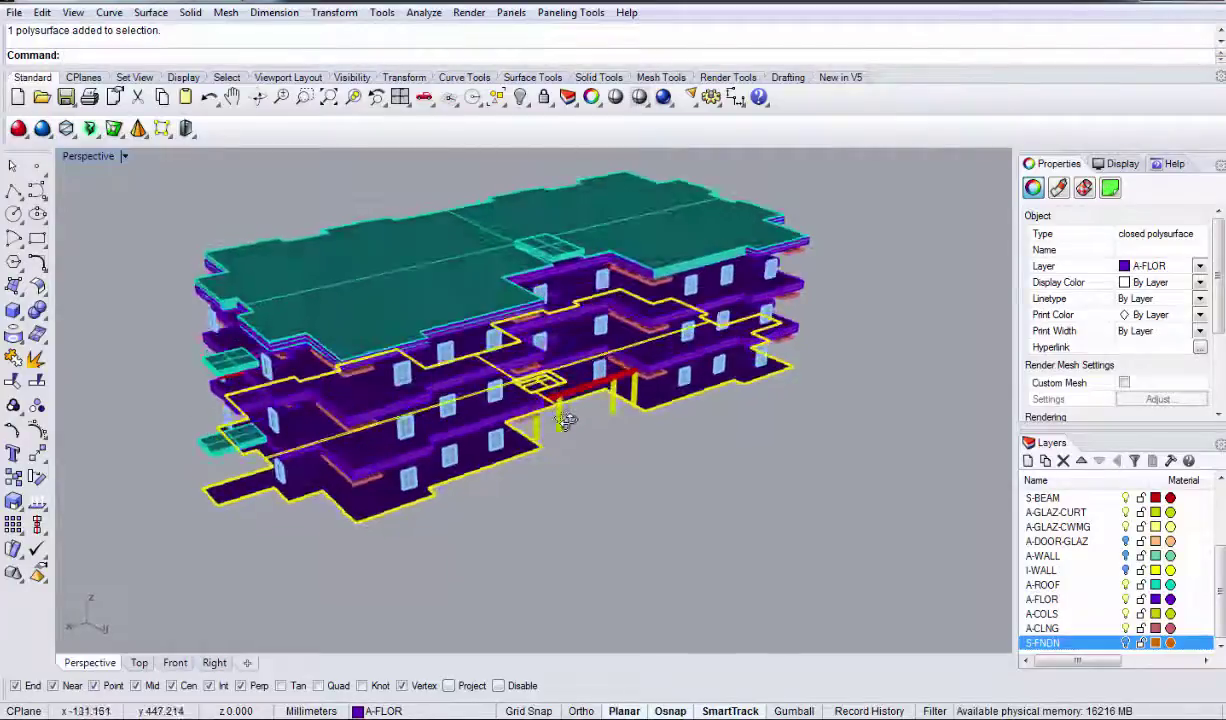
right_click(581, 448)
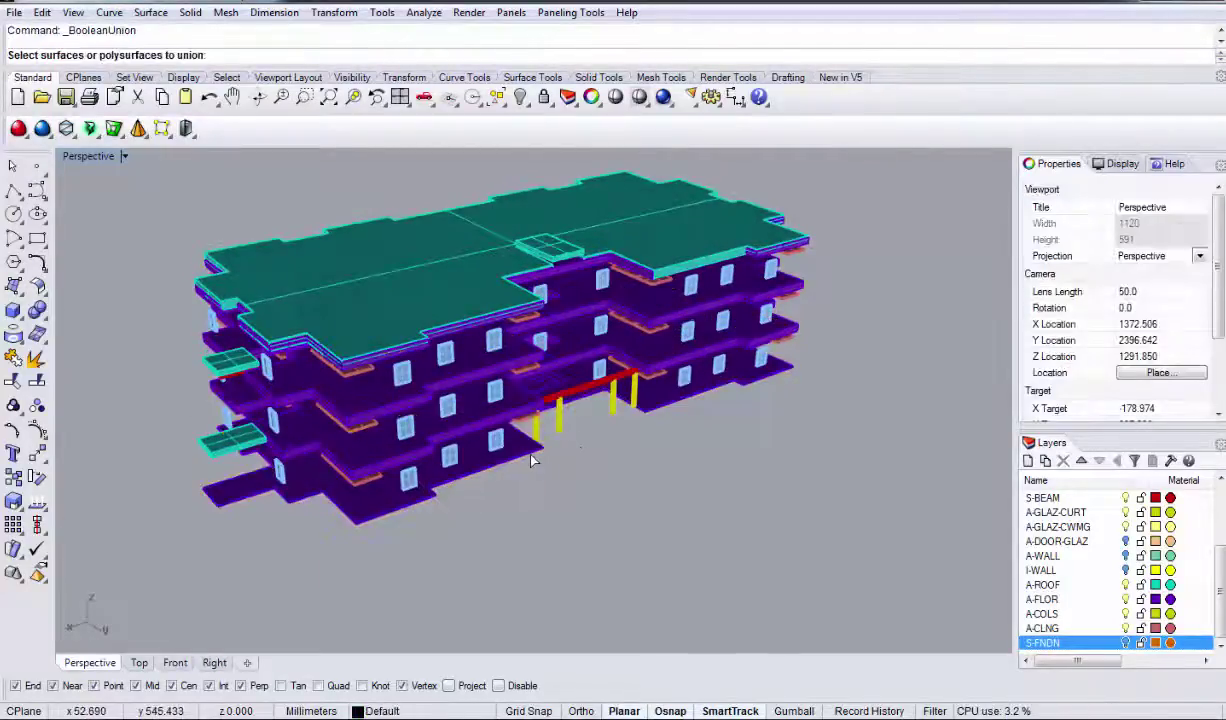
right_click_drag(533, 458, 446, 427)
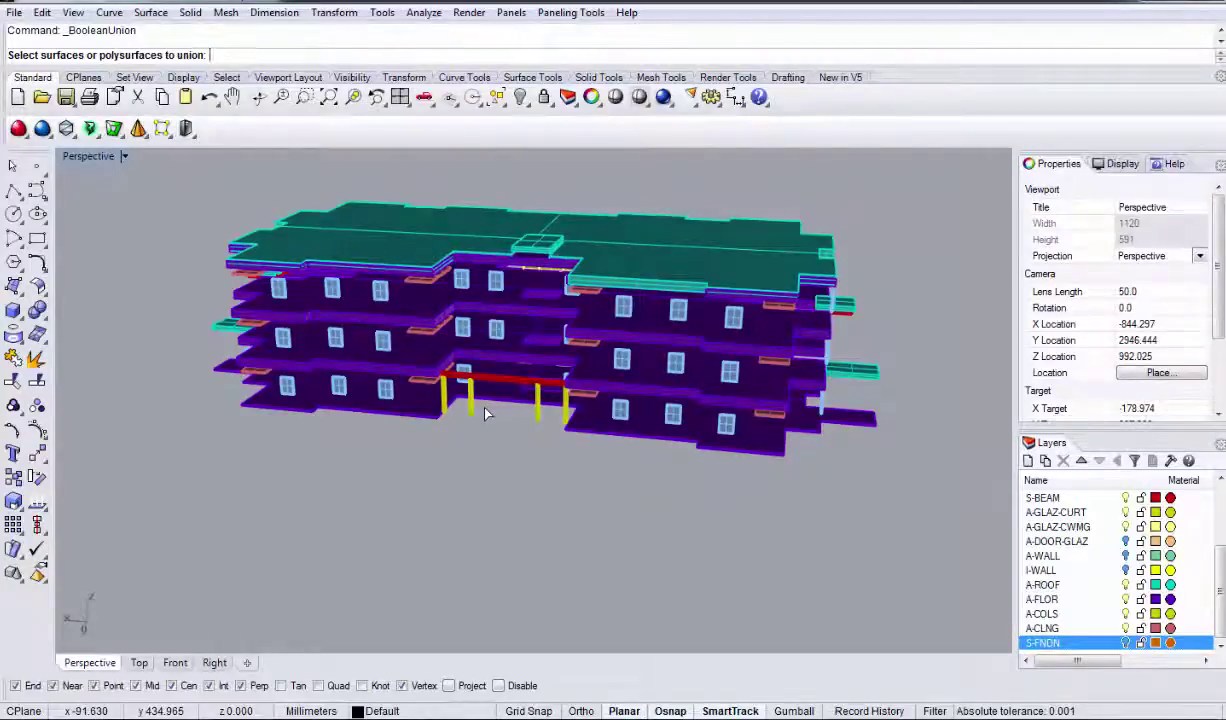
right_click_drag(512, 405, 494, 498)
scroll(494, 498, "up", 3)
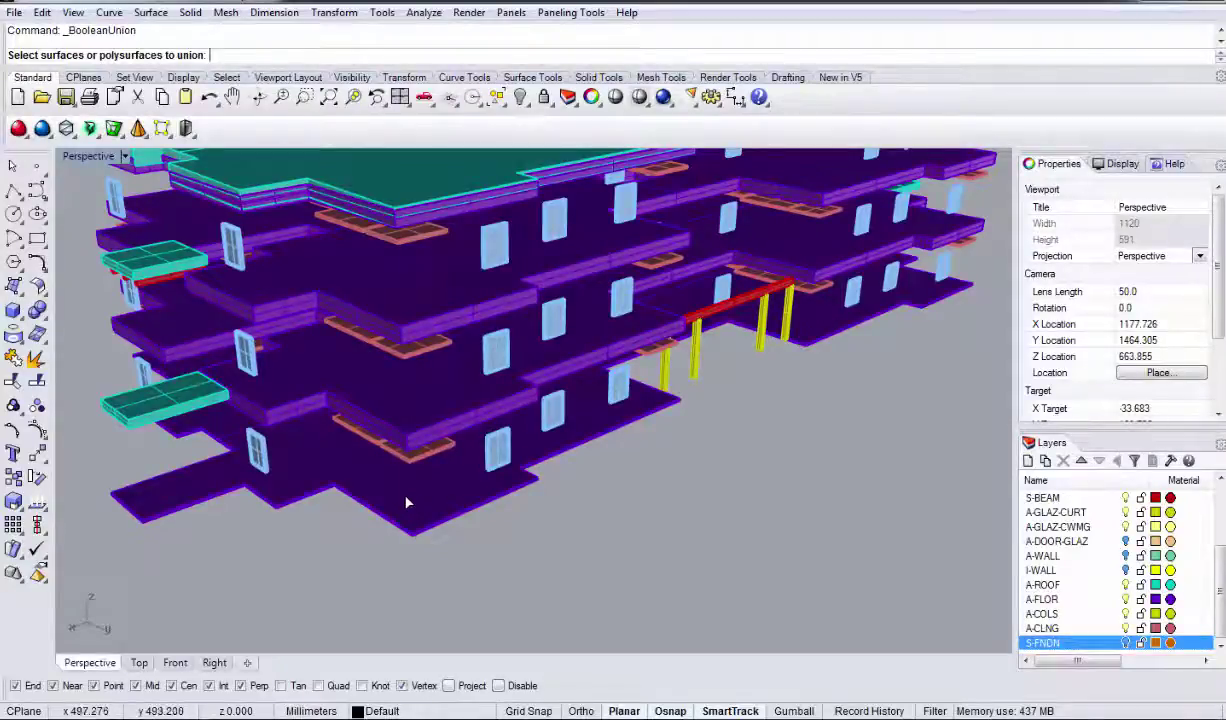
Step: Leave the Boolean Union selection of the ground floor slab and keep the Scale tools floating over the model view
right_click_drag(409, 502, 440, 491)
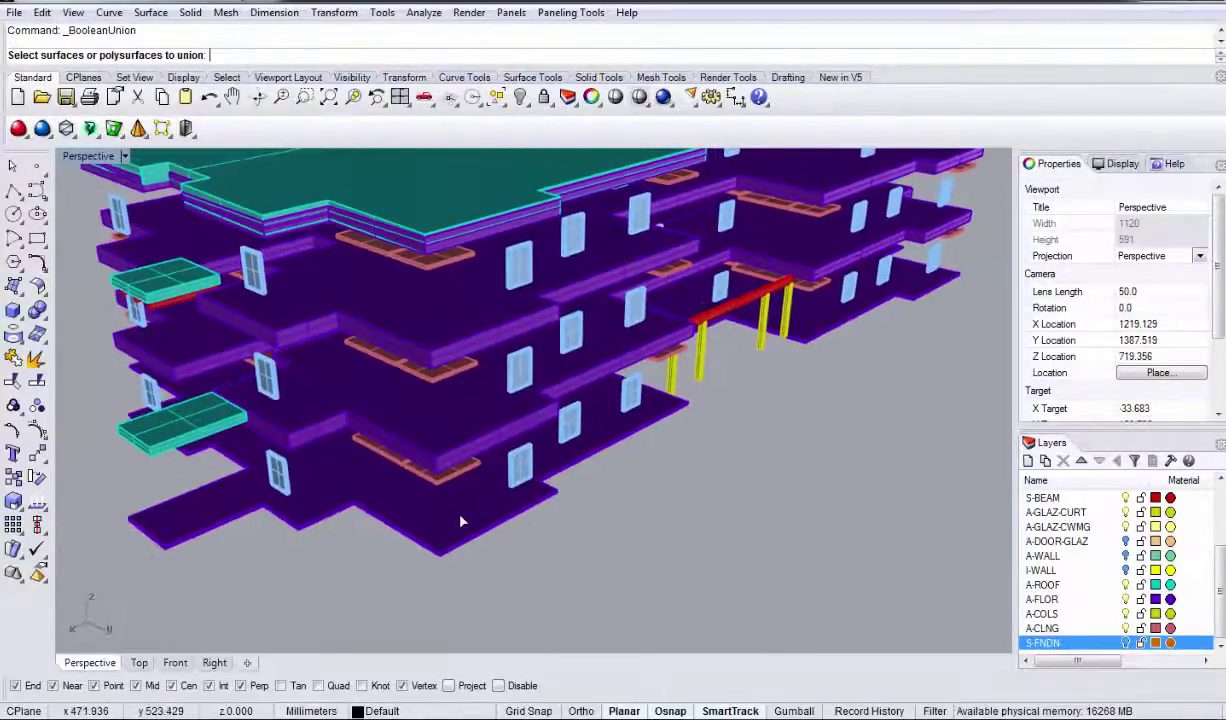
left_click(461, 438)
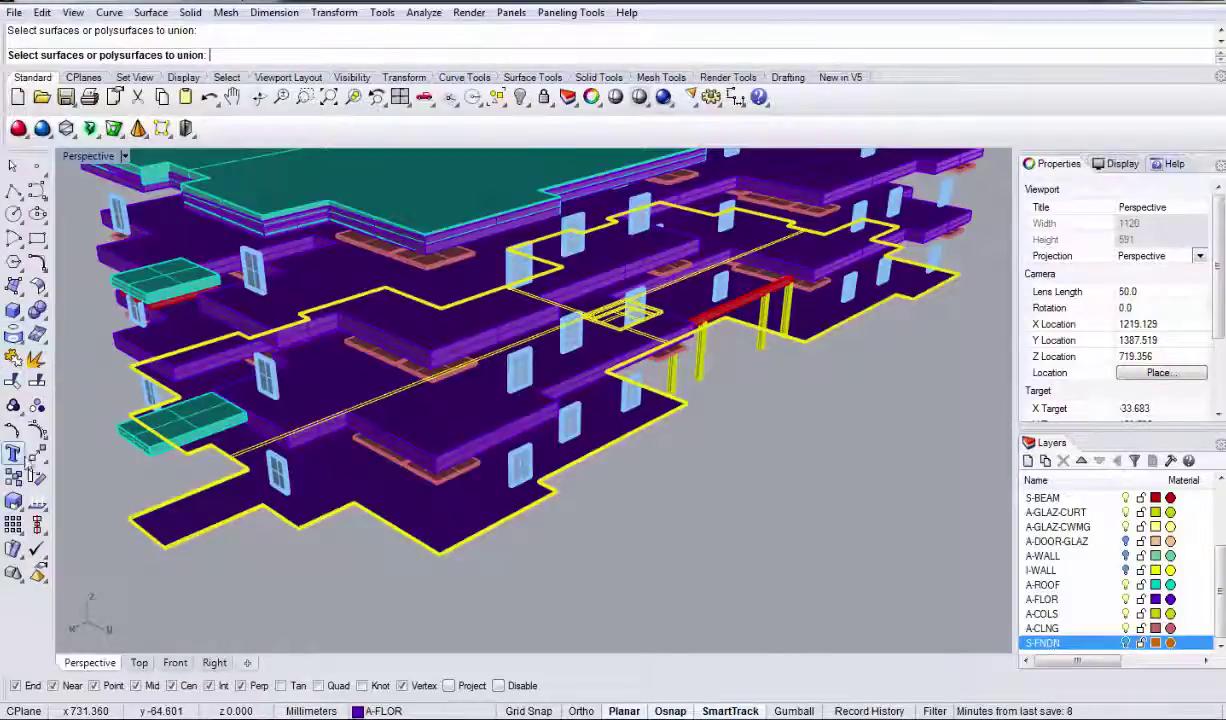
left_click(14, 505)
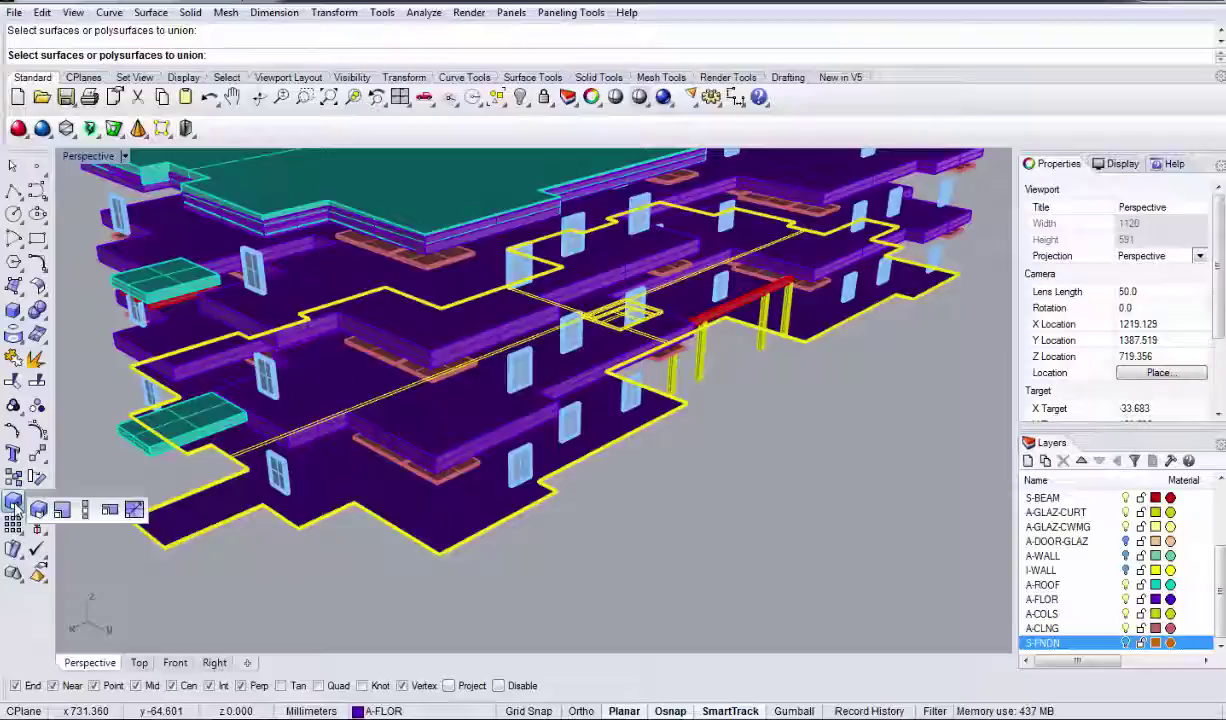
left_click(61, 508)
left_click(14, 505)
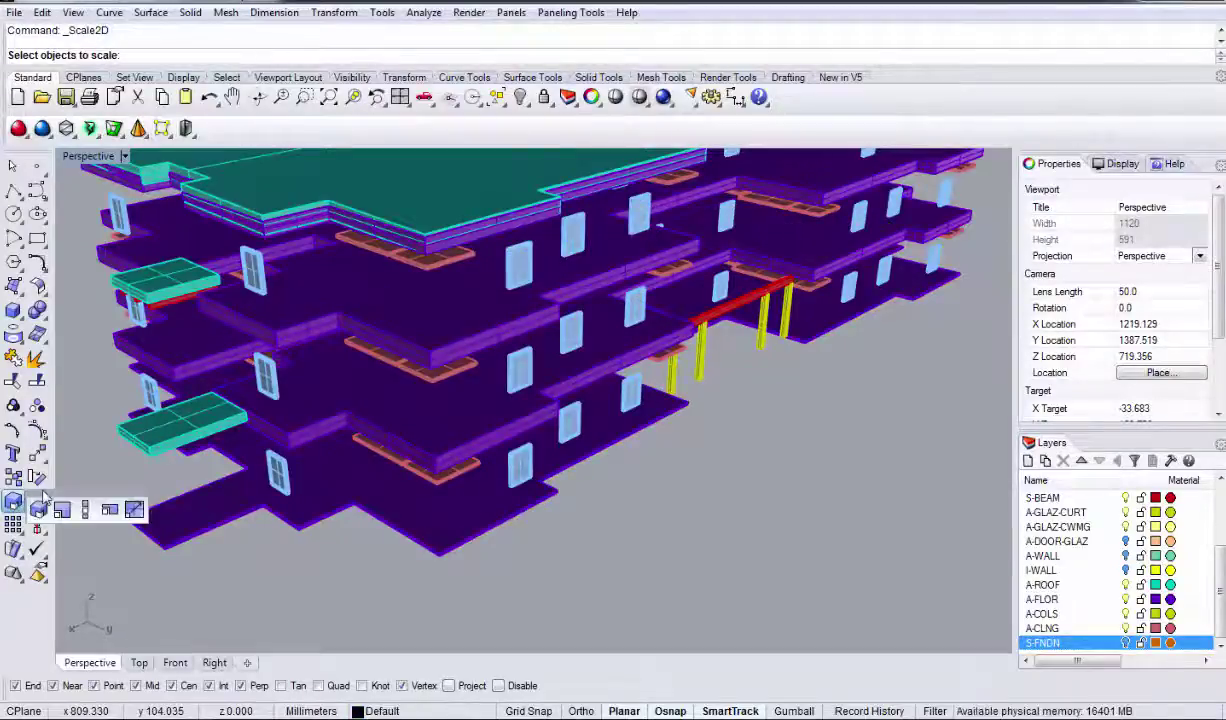
left_click_drag(44, 497, 143, 616)
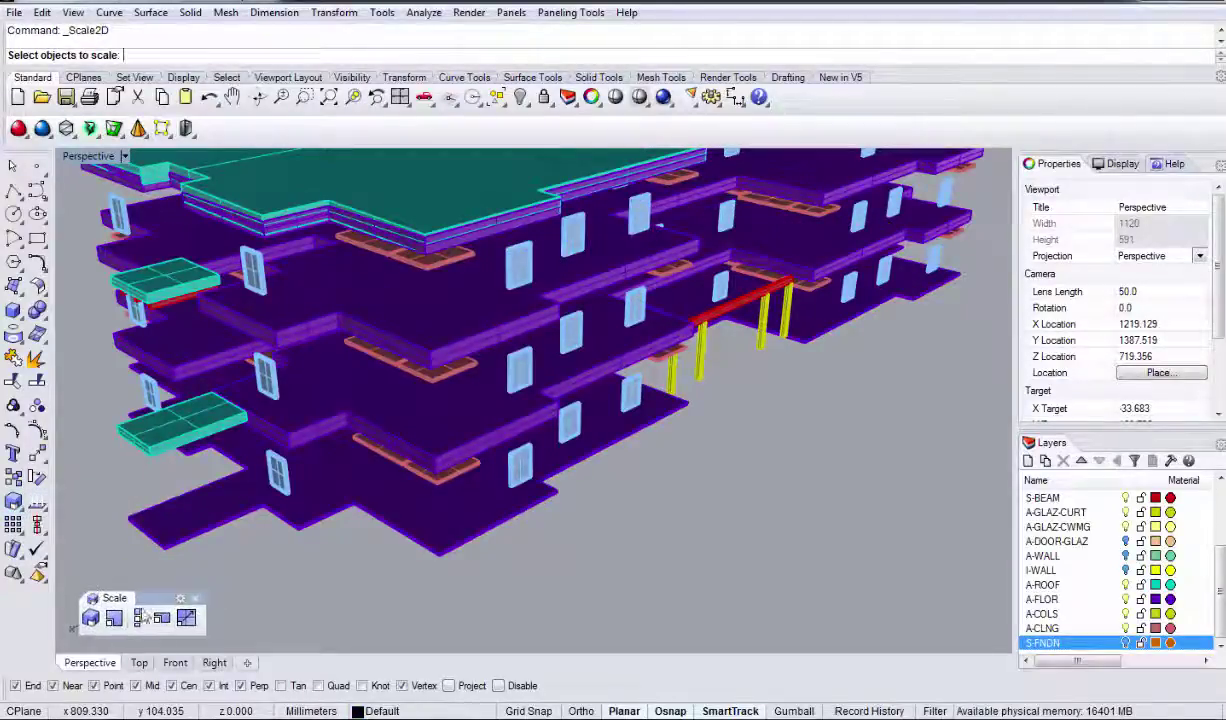
Step: Stretch the ground floor slab vertically with Scale 1D from its bottom corner up to the underside of the first floor slab
scroll(434, 569, "up", 4)
left_click(440, 540)
key("Return")
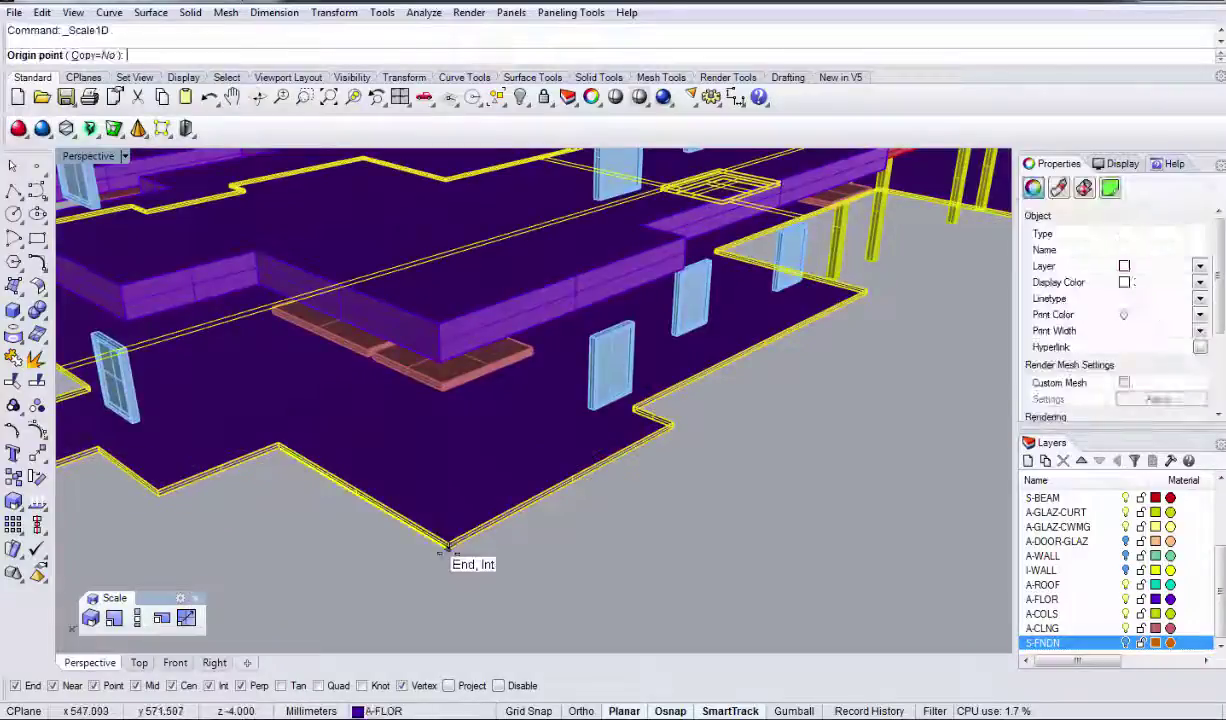
left_click(446, 548)
left_click(447, 547)
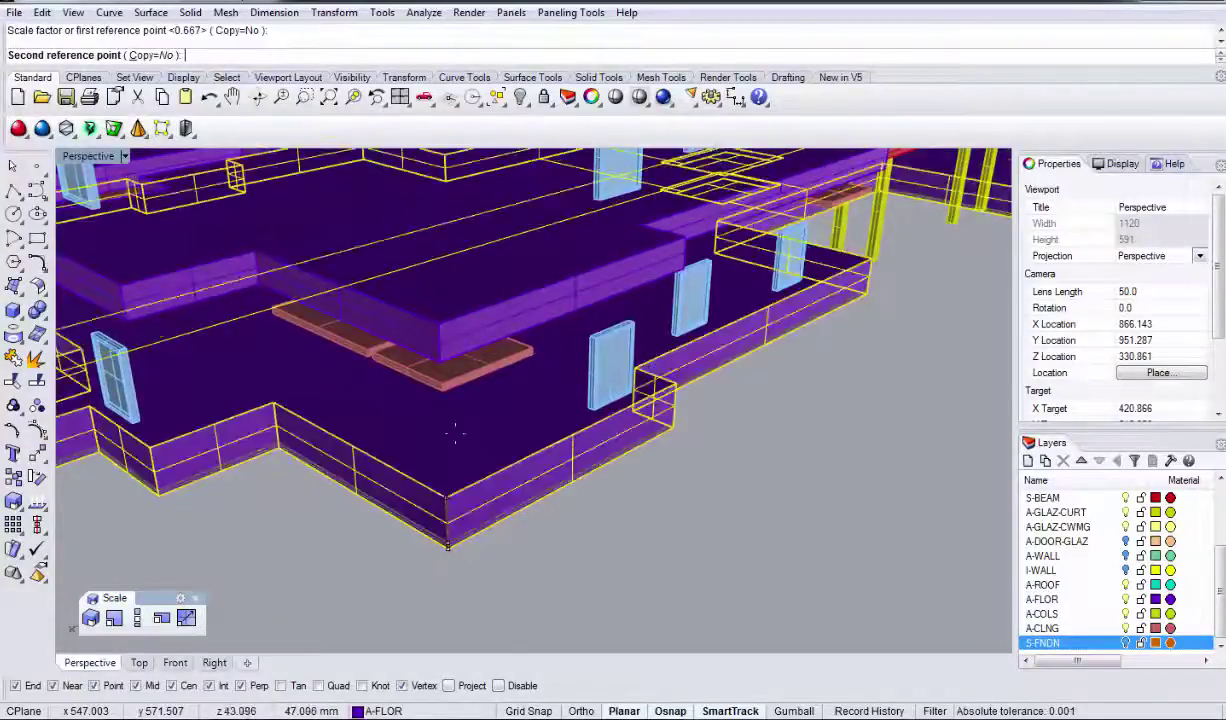
left_click(440, 356)
scroll(426, 412, "down", 5)
left_click(337, 500)
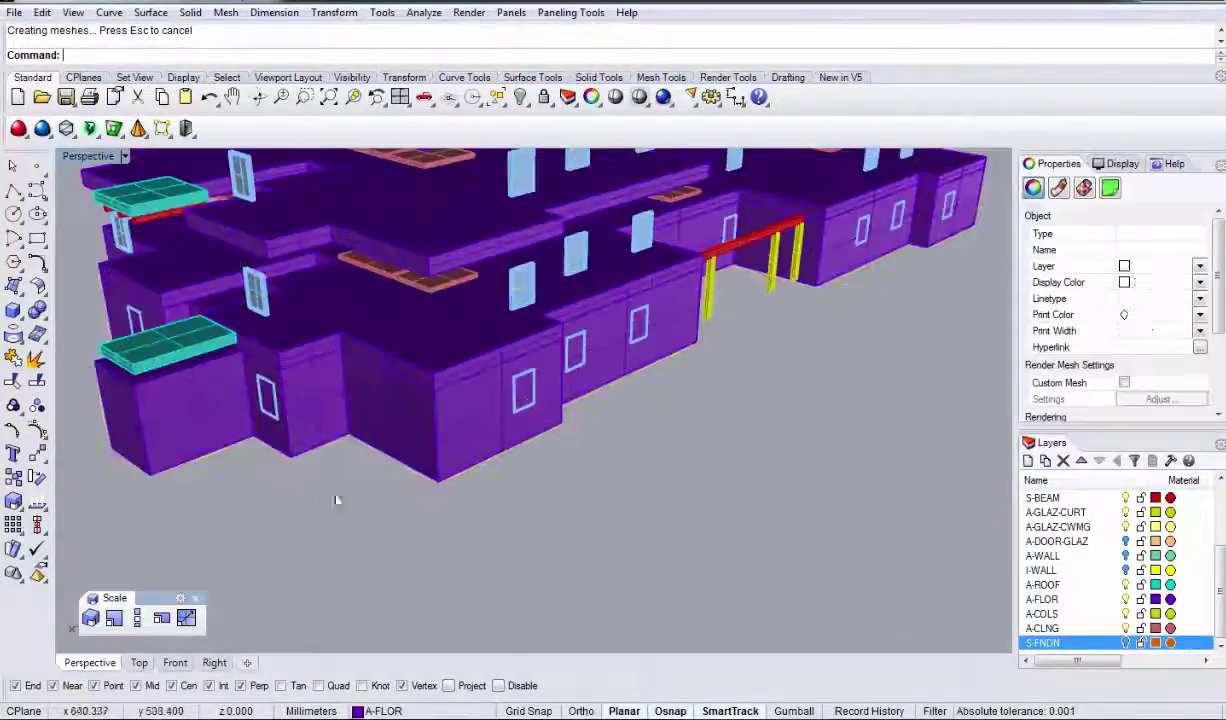
Step: Scale the ground floor block vertically from its bottom corner, raising its top corner to the underside of the small annex roof
right_click_drag(336, 500, 291, 441)
scroll(323, 376, "up", 5)
scroll(291, 441, "down", 4)
left_click(292, 442)
scroll(312, 496, "up", 6)
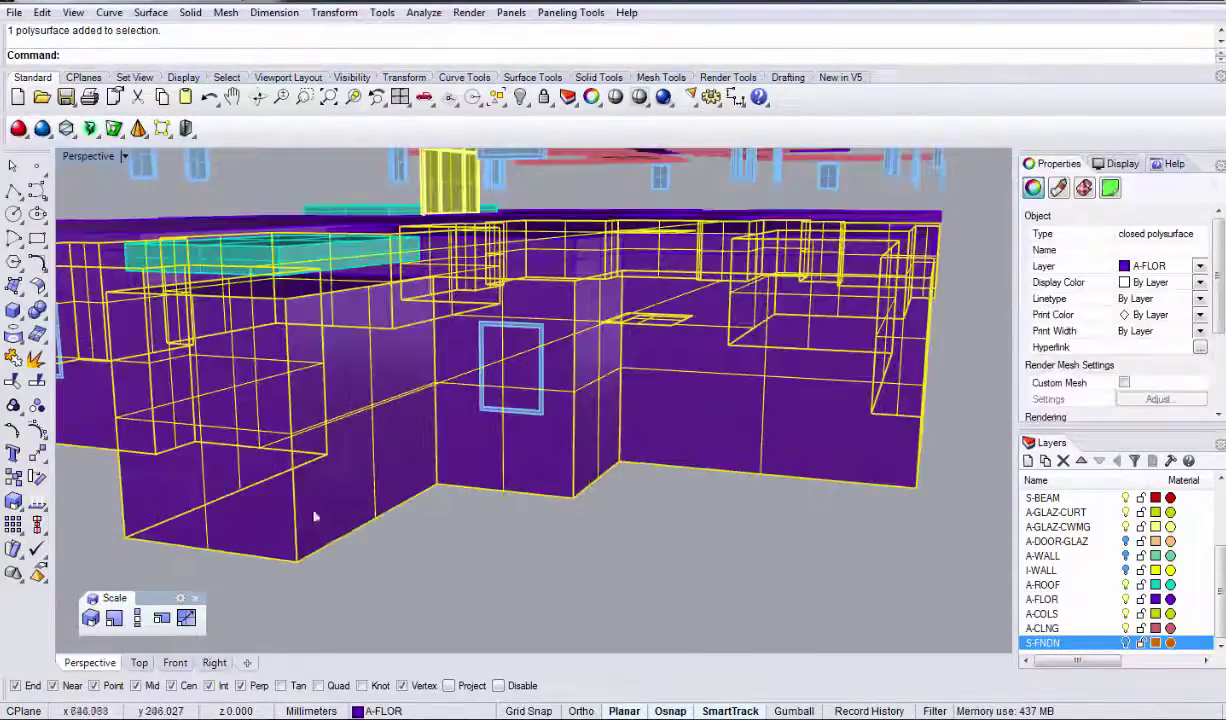
right_click(314, 516)
left_click(298, 559)
left_click(284, 290)
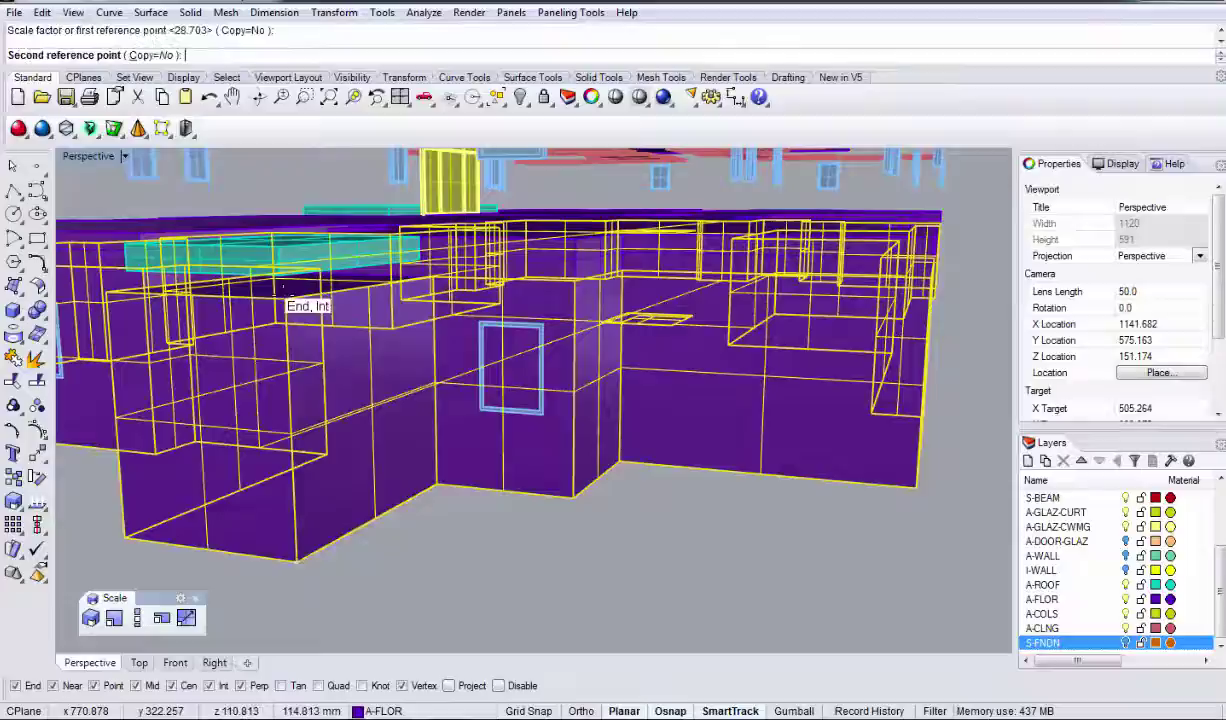
left_click(280, 264)
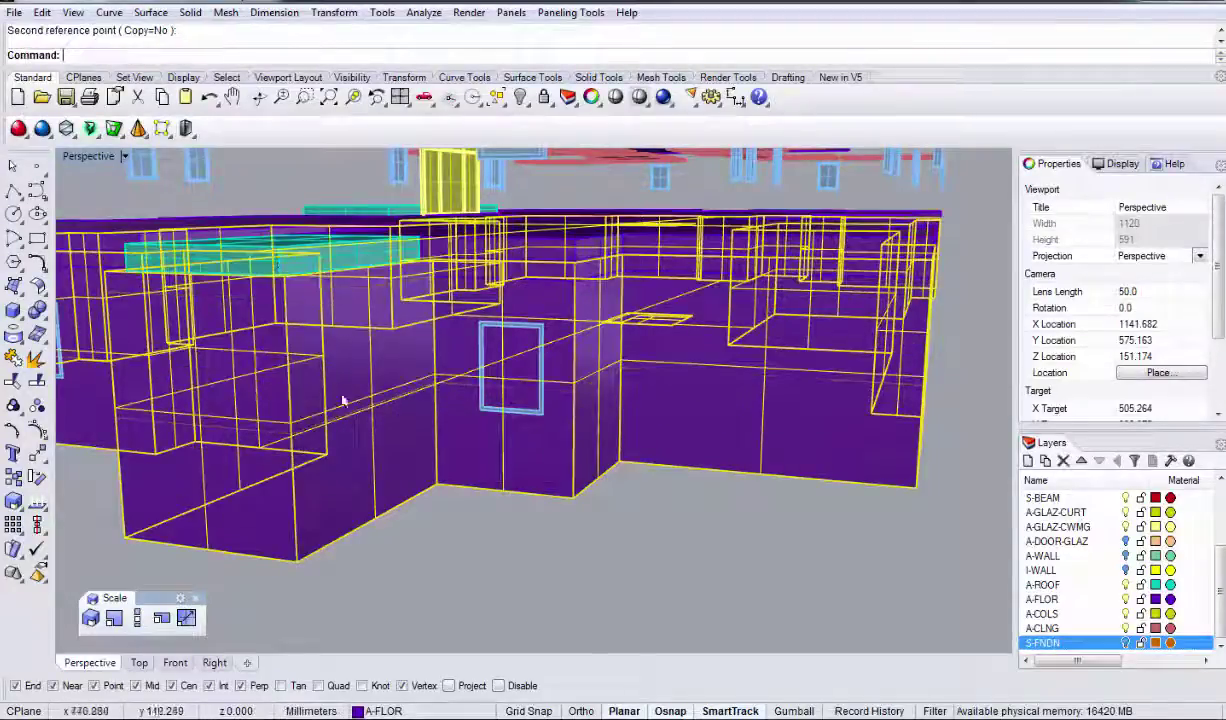
left_click(438, 545)
Step: Stretch the first floor slab vertically with Scale 1D from its bottom corner to the underside of the slab above
right_click_drag(438, 545, 370, 570)
scroll(370, 570, "down", 3)
right_click_drag(251, 484, 289, 403)
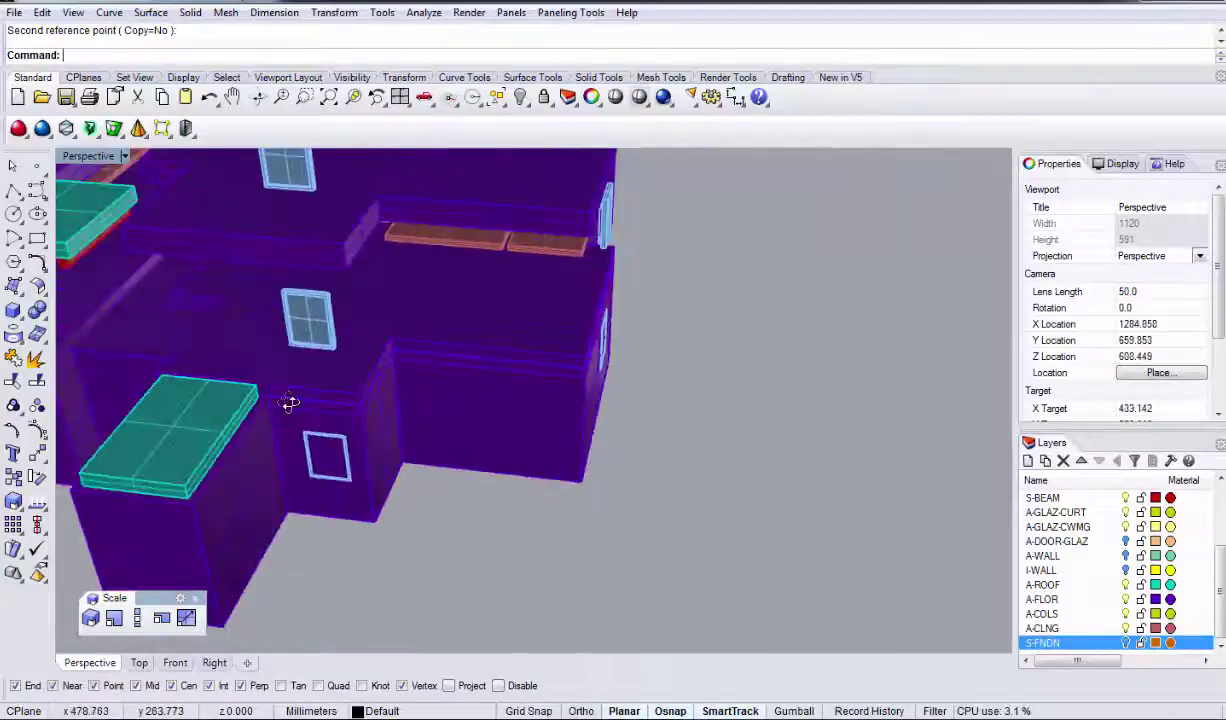
right_click_drag(383, 388, 430, 331)
left_click(527, 373)
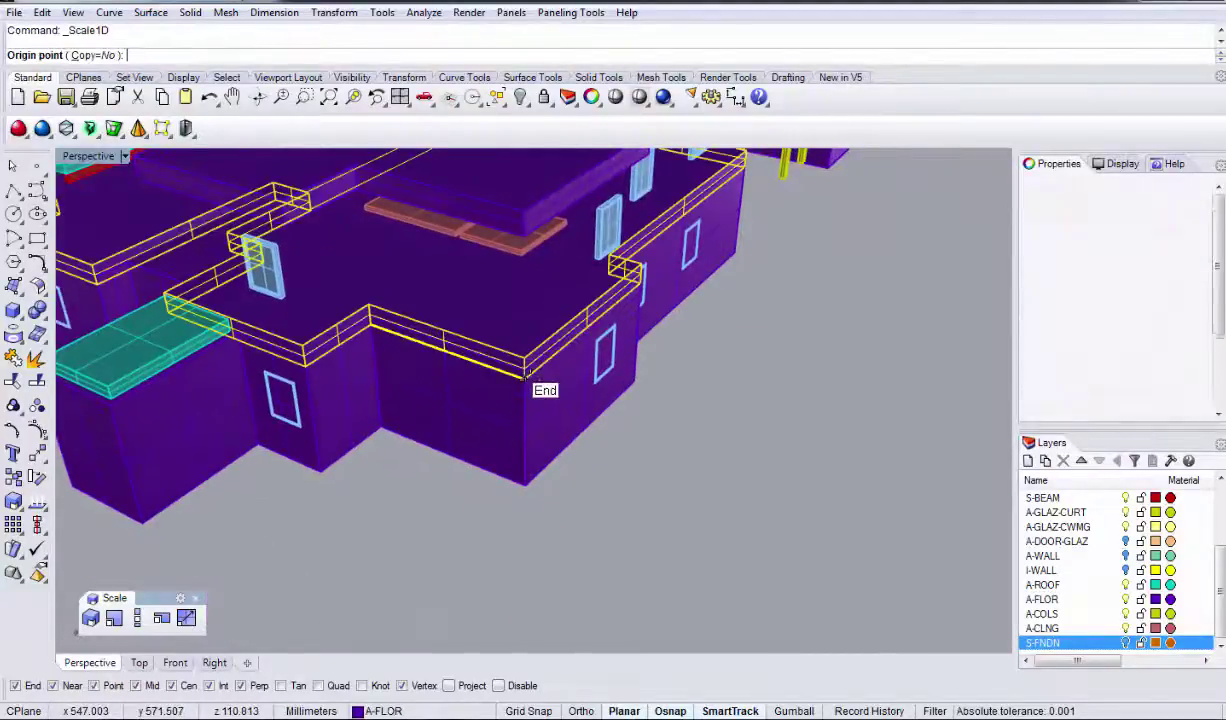
left_click(524, 376)
left_click(525, 367)
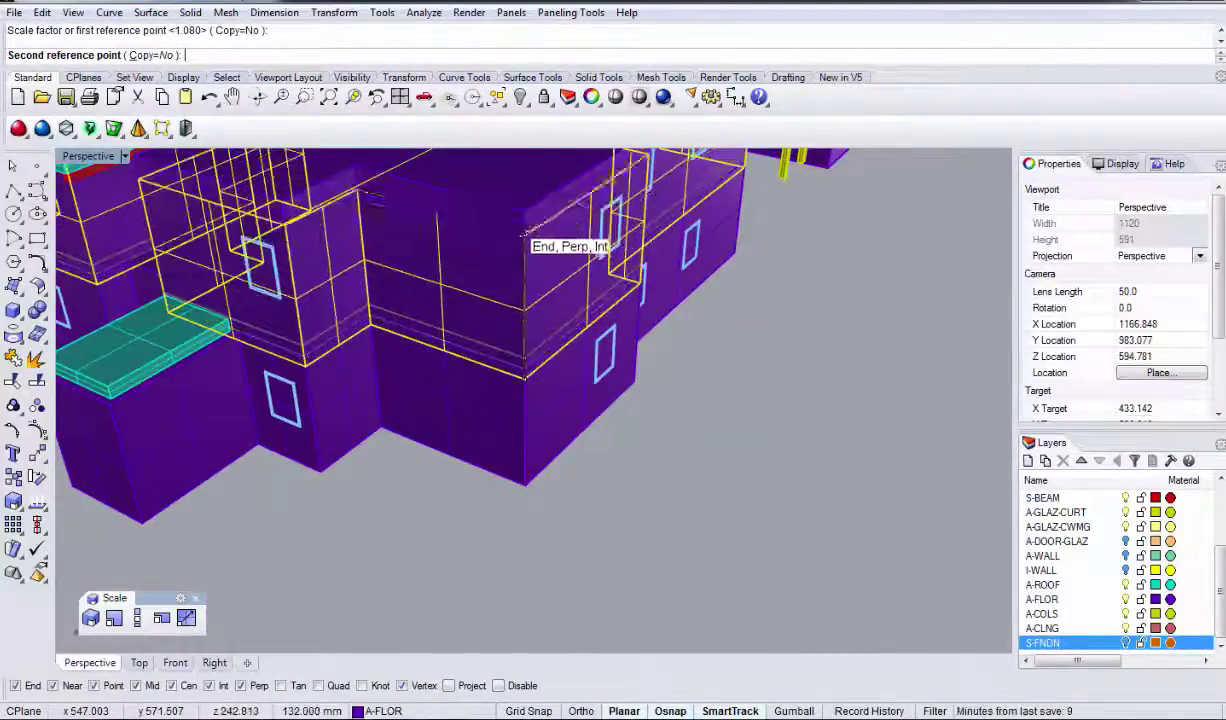
left_click(525, 235)
Step: Stretch the top floor slab vertically with Scale 1D from its bottom corner up to the roof
right_click_drag(531, 287, 523, 414, "shift")
left_click(530, 331)
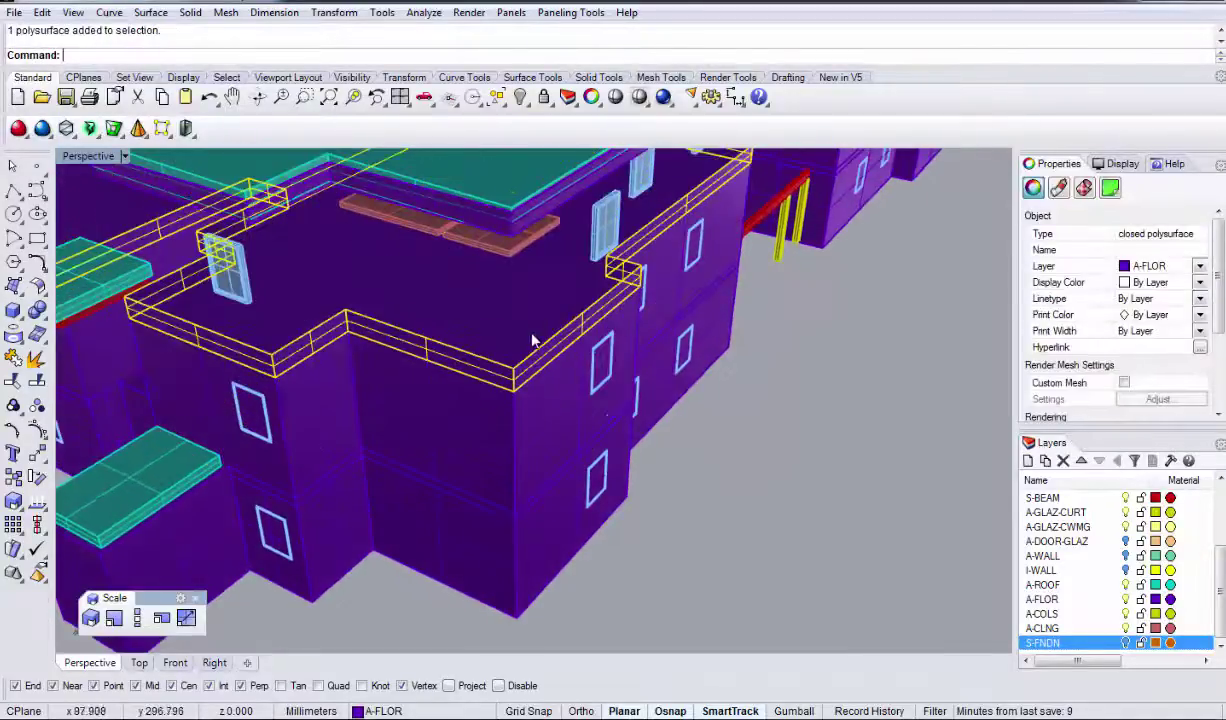
left_click(513, 390)
left_click(518, 366)
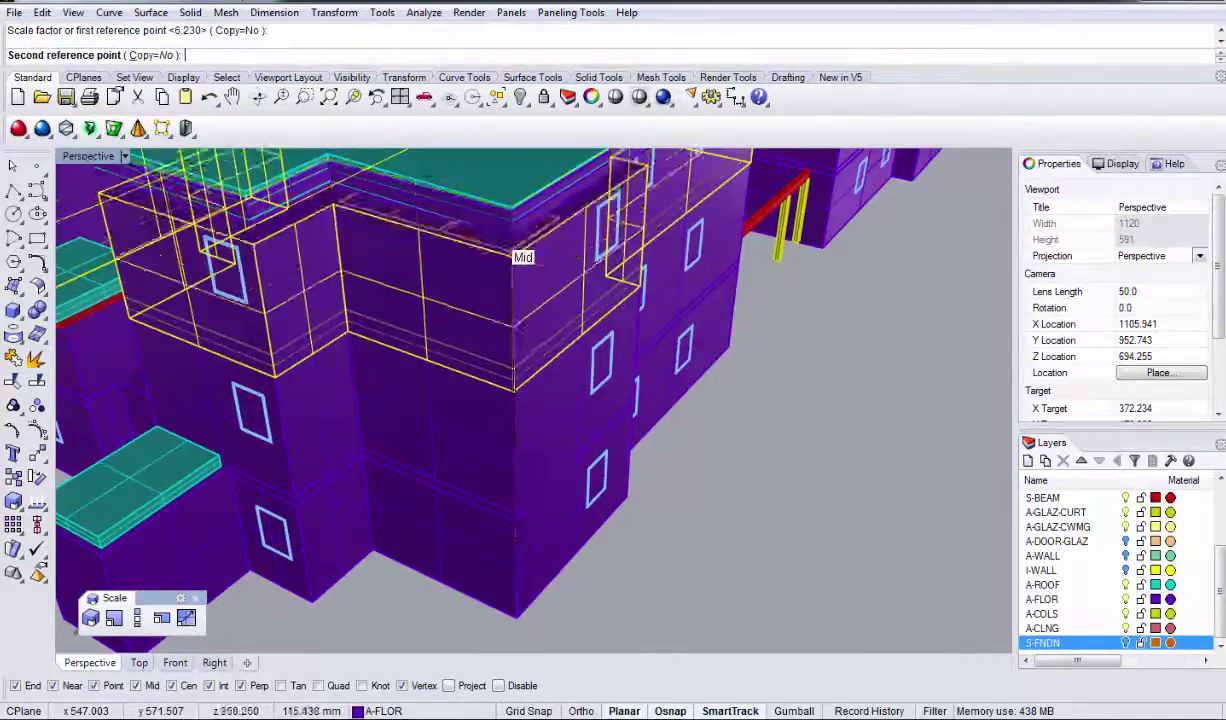
left_click(513, 236)
scroll(512, 263, "down", 7)
left_click(673, 367)
Step: Scale the small raised roof block vertically from its top corner, extending its base down to the main roof's edge
right_click_drag(673, 367, 556, 424, "shift")
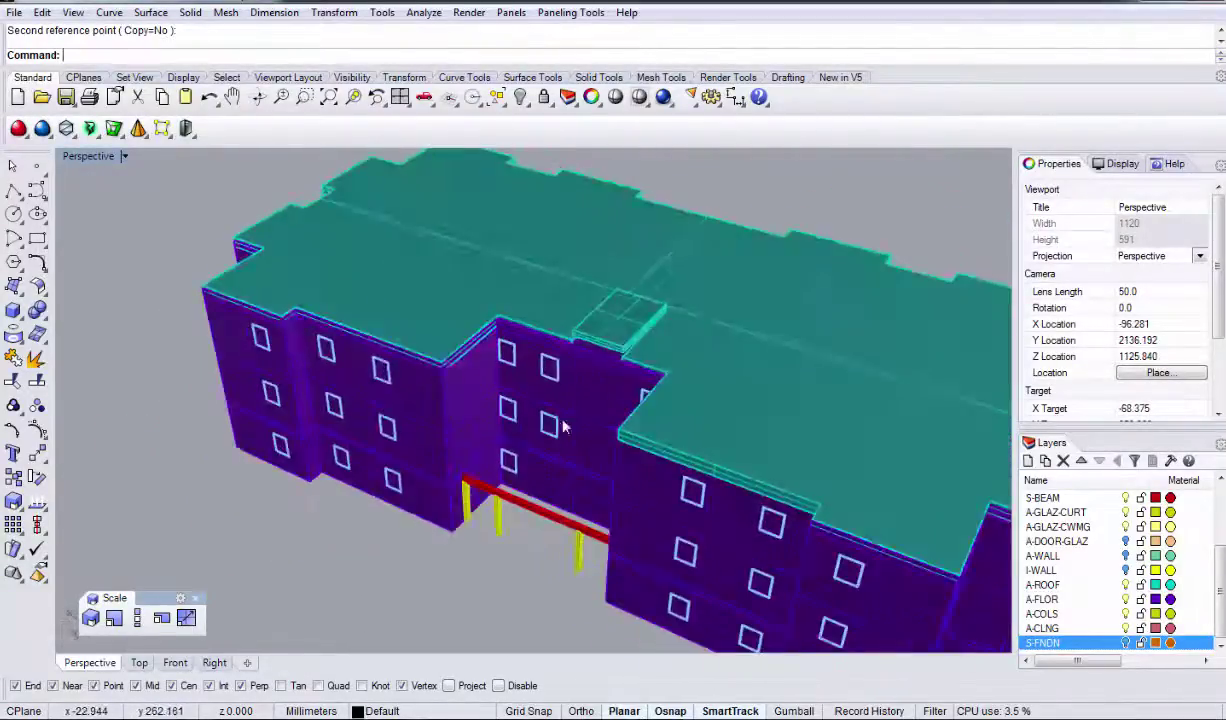
scroll(631, 333, "up", 5)
scroll(631, 333, "down", 3)
left_click(565, 345)
key("Return")
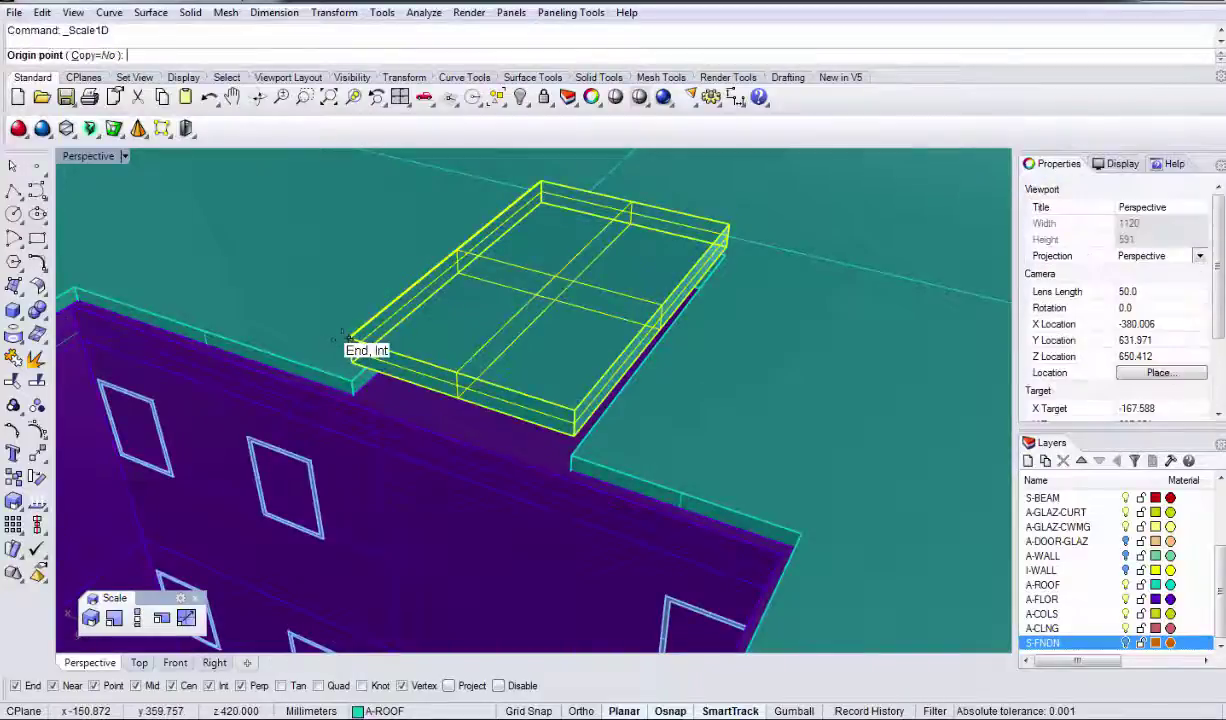
left_click(349, 344)
left_click(342, 368)
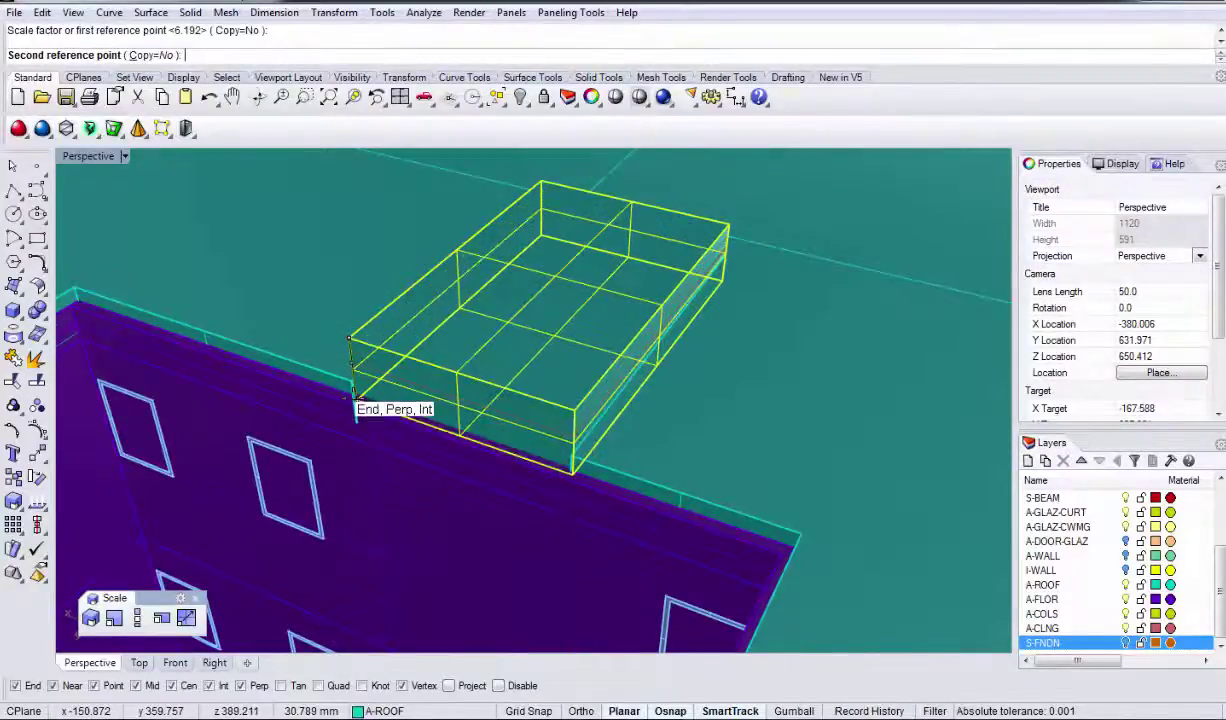
left_click(340, 380)
Step: Repeat Scale 1D on the small roof block from its top corner, stretching it down through the storeys below
scroll(395, 413, "down", 2)
scroll(396, 412, "up", 5)
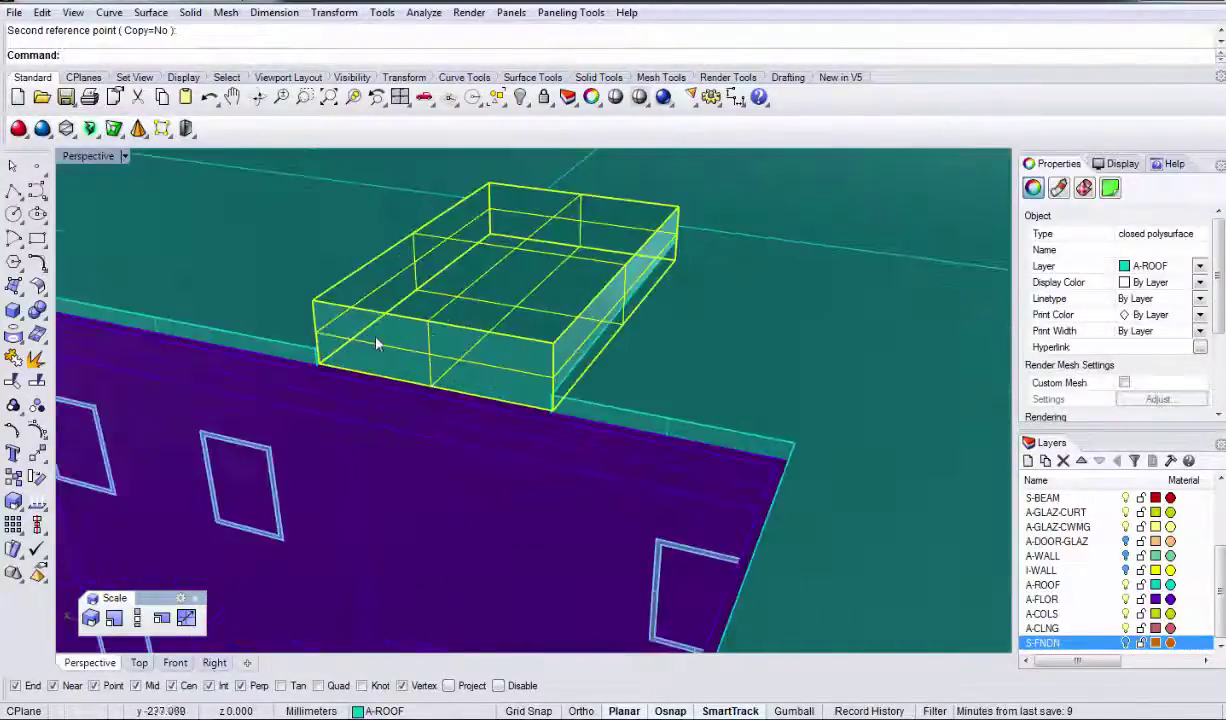
key("Return")
left_click(312, 300)
left_click(320, 363)
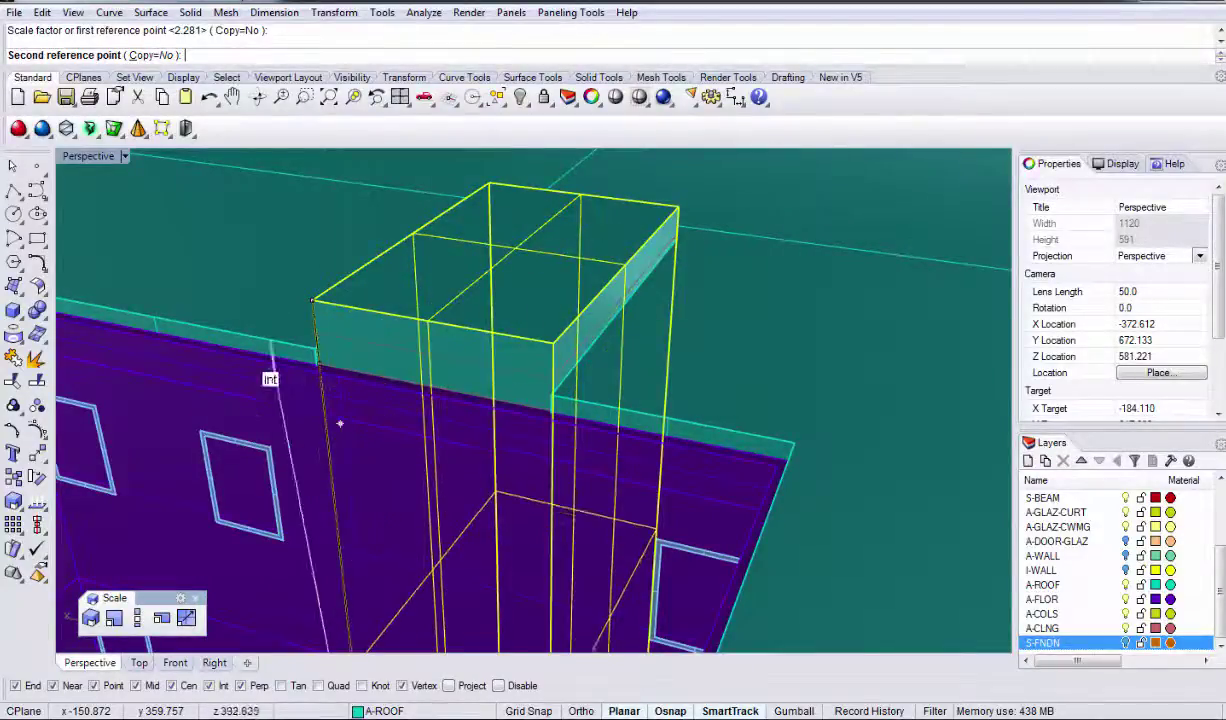
left_click(340, 424)
scroll(300, 400, "down", 4)
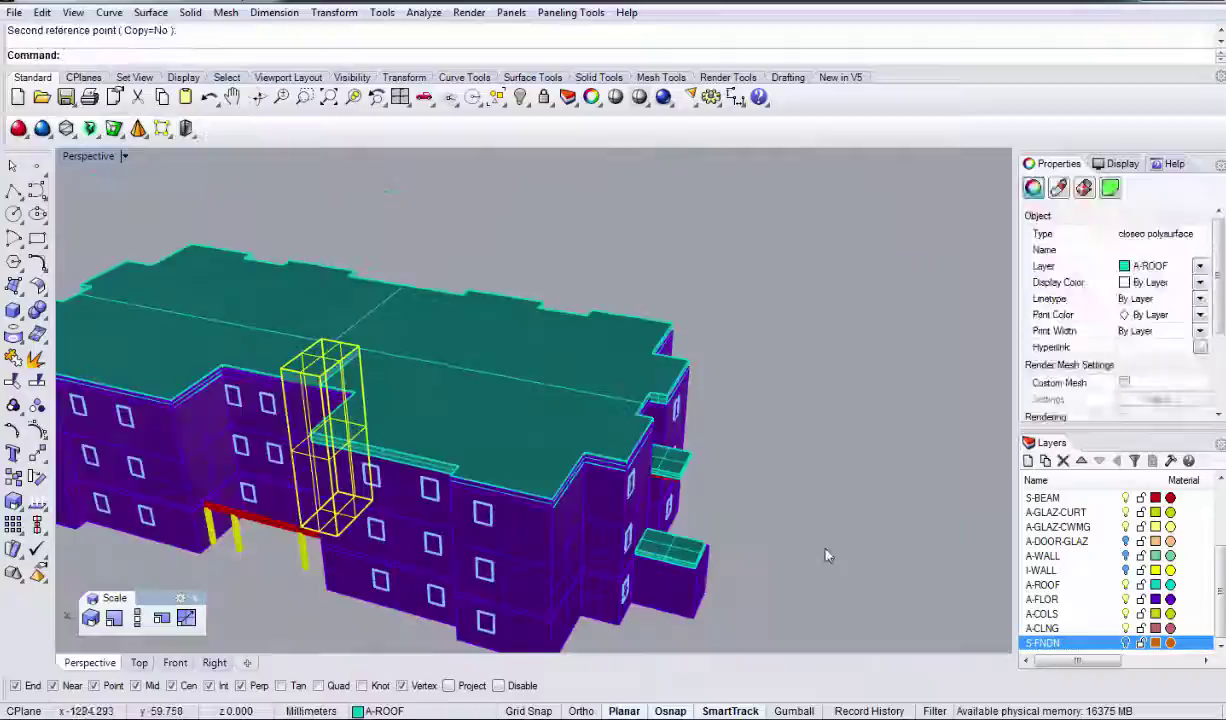
left_click(775, 526)
Step: Inspect the building's underside around the stretched roof block and check the solid floors from outside
right_click_drag(775, 526, 434, 378)
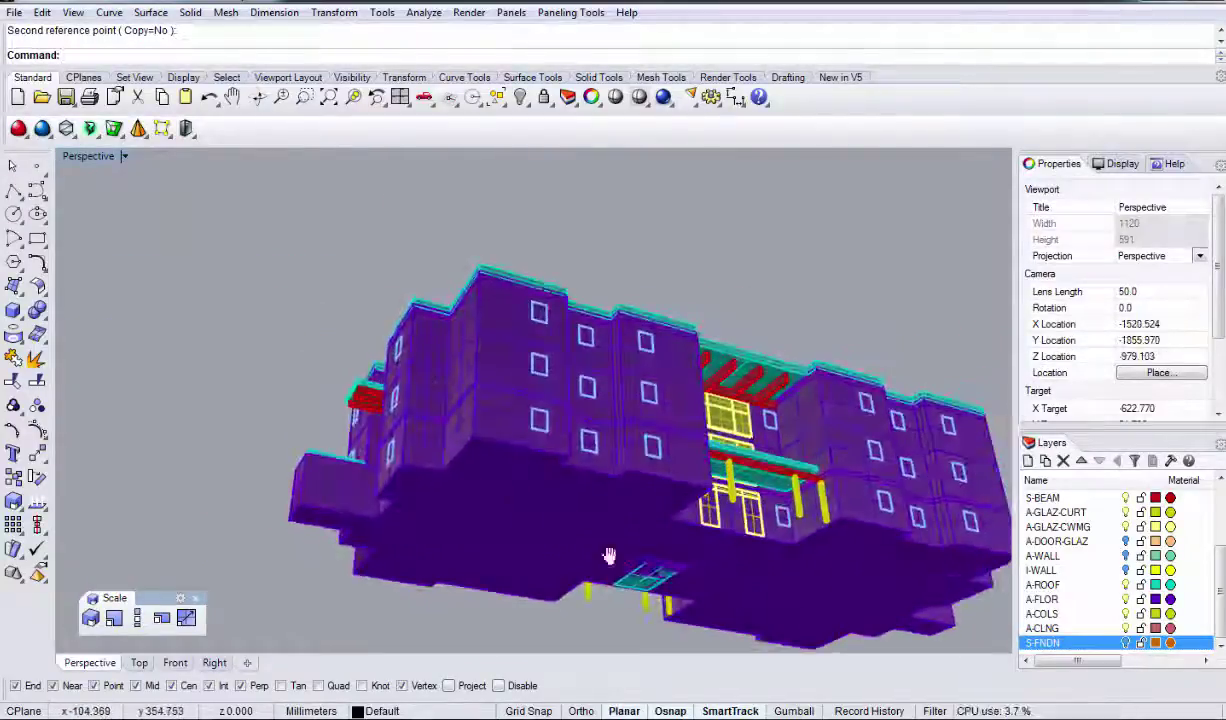
scroll(438, 506, "up", 3)
scroll(364, 416, "up", 3)
scroll(322, 395, "up", 3)
scroll(322, 395, "up", 8)
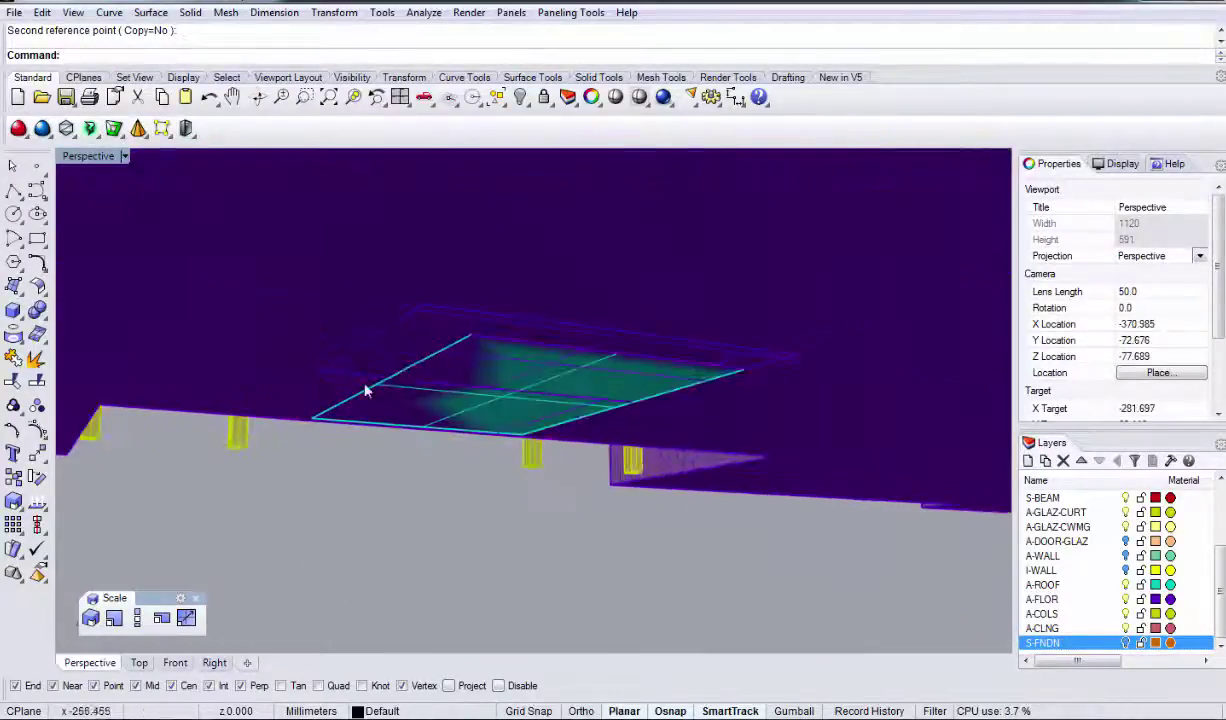
mouse_move(383, 383)
right_mouse_down()
mouse_move(447, 389)
mouse_move(425, 372)
mouse_move(289, 390)
mouse_move(440, 362)
mouse_move(508, 422)
mouse_move(525, 345)
mouse_move(282, 392)
mouse_move(408, 419)
mouse_move(467, 461)
mouse_move(405, 339)
mouse_move(498, 331)
mouse_move(385, 363)
right_mouse_up()
scroll(425, 375, "down", 4)
scroll(426, 380, "down", 8)
scroll(452, 310, "up", 5)
scroll(655, 332, "down", 4)
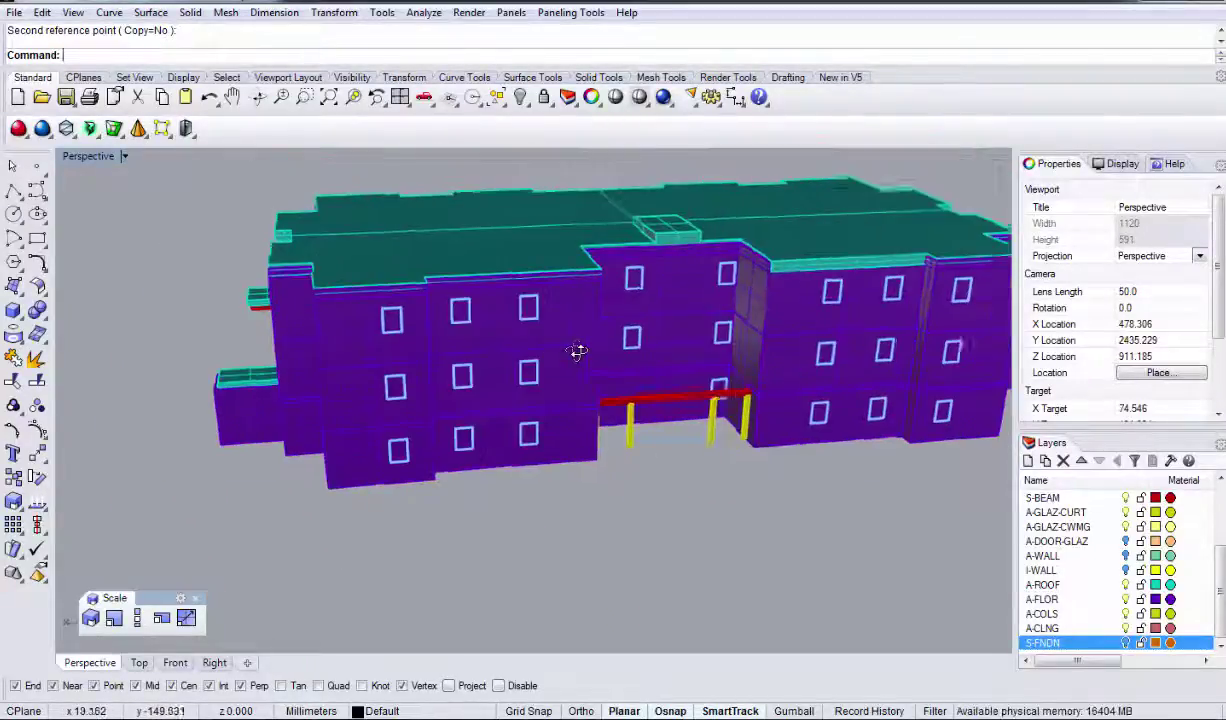
right_click_drag(577, 350, 770, 472)
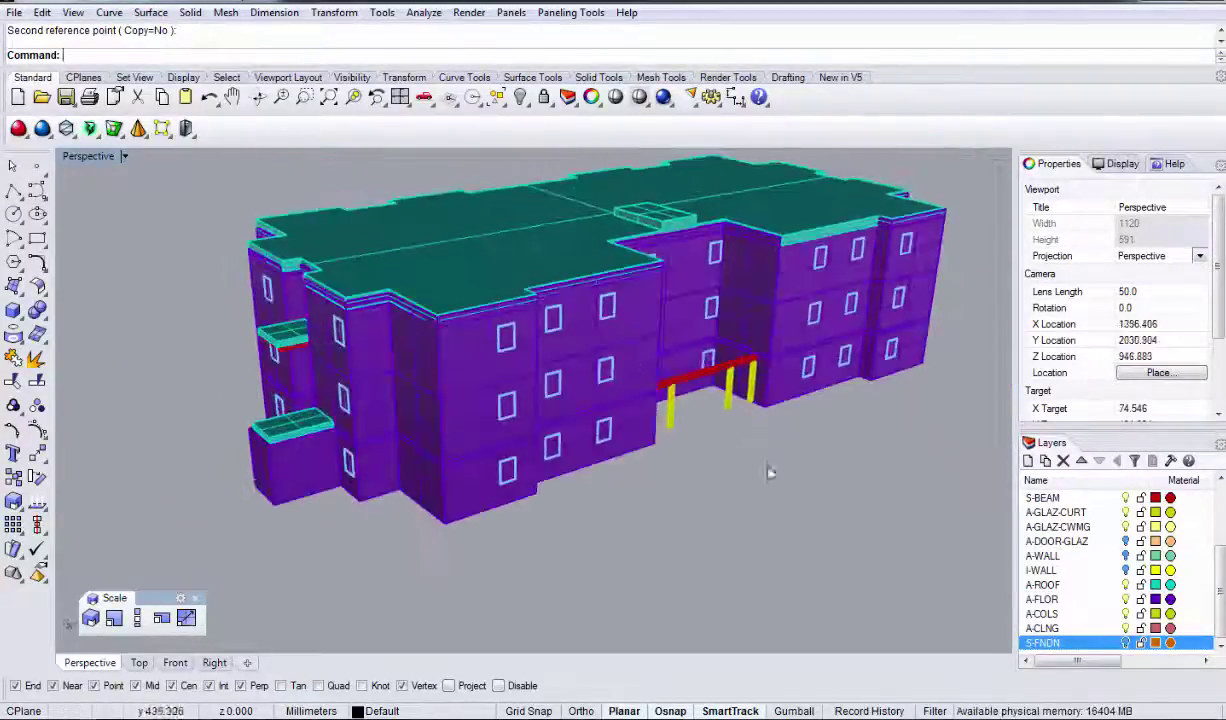
Step: Turn on the A-WALL layer and check the exterior walls around a window and from the end and above
left_click(1126, 556)
right_click_drag(750, 489, 470, 445)
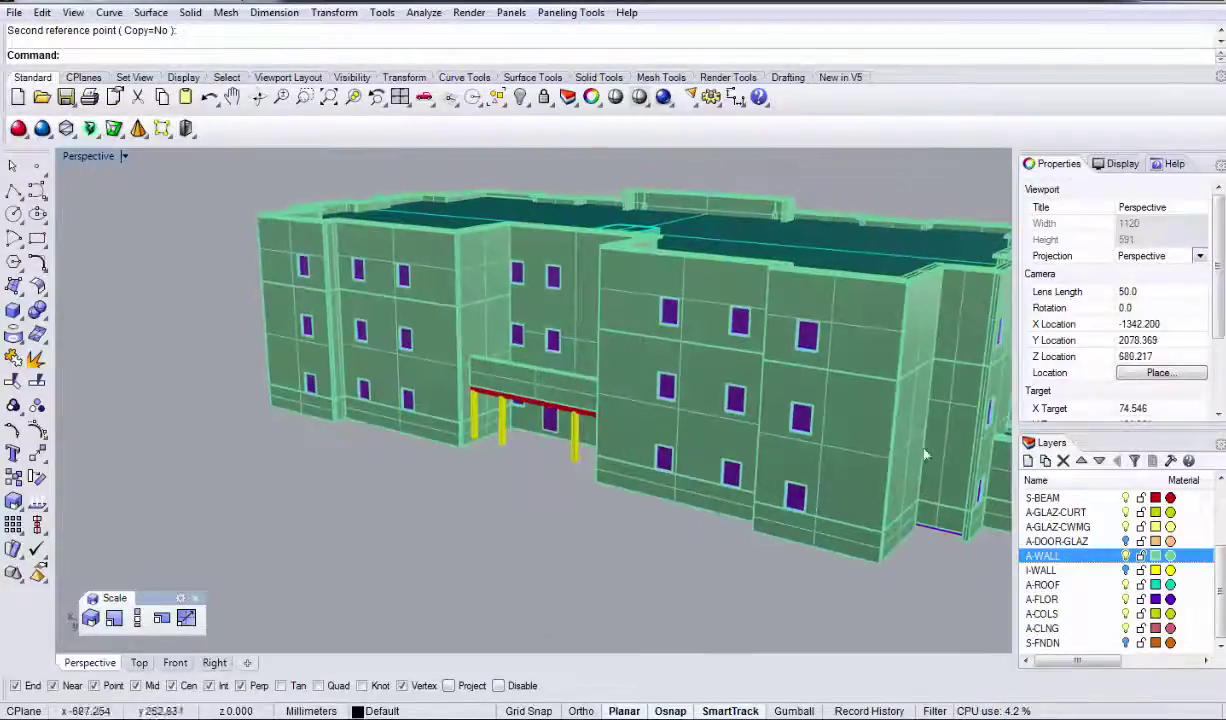
scroll(794, 333, "up", 6)
right_click_drag(615, 271, 624, 323, "shift")
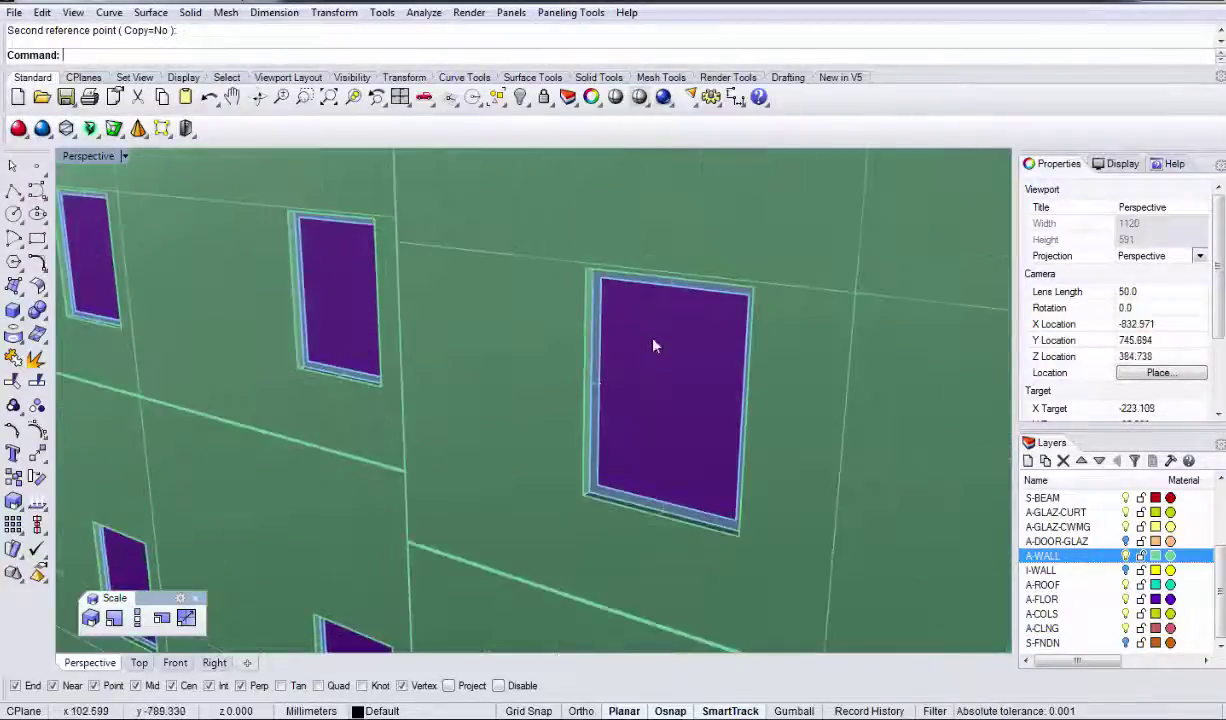
left_click(627, 328)
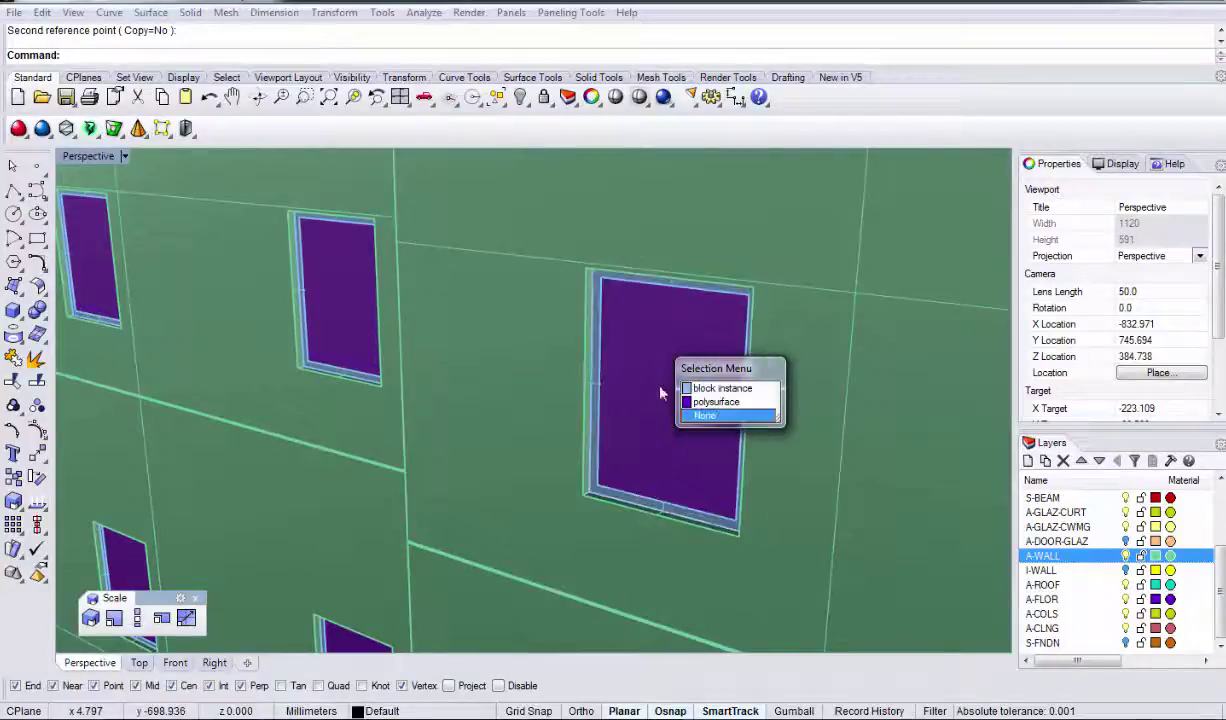
left_click(704, 416)
scroll(412, 370, "down", 8)
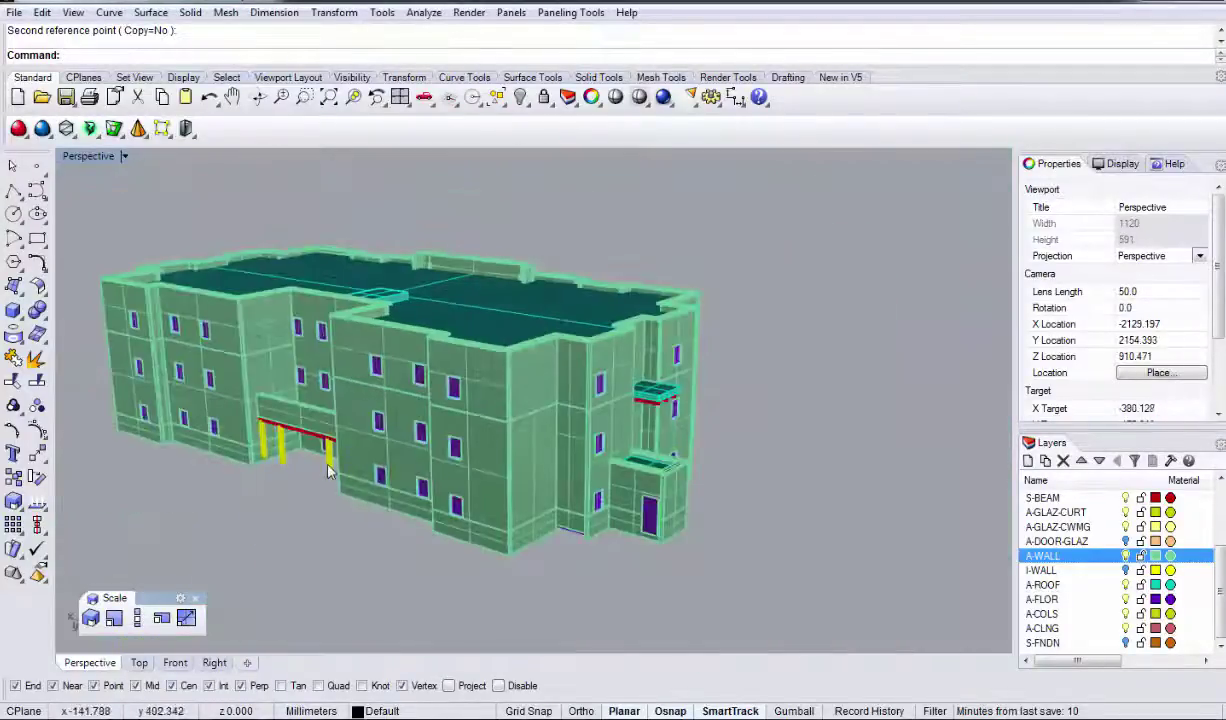
right_click_drag(339, 513, 234, 580)
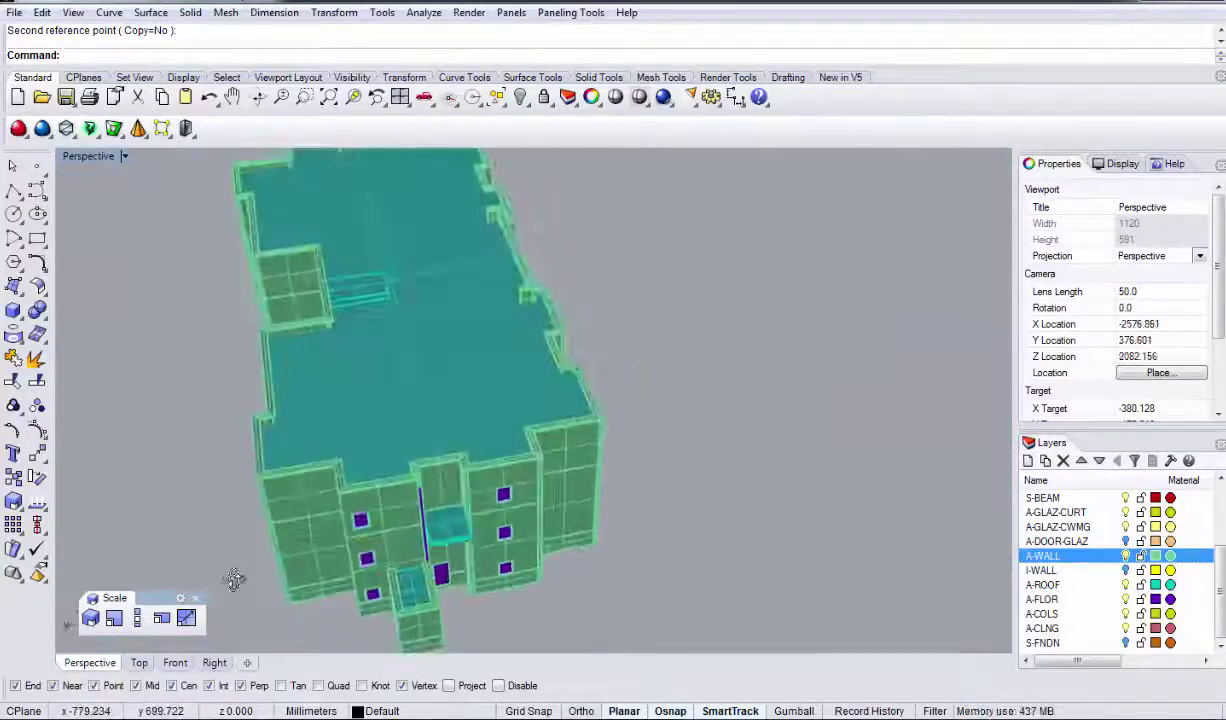
right_click_drag(199, 503, 228, 405)
scroll(268, 367, "up", 6)
Step: Show all four viewports and, in the Top view, select the floor block and the wall polysurface in turn at a building corner
double_click(85, 157)
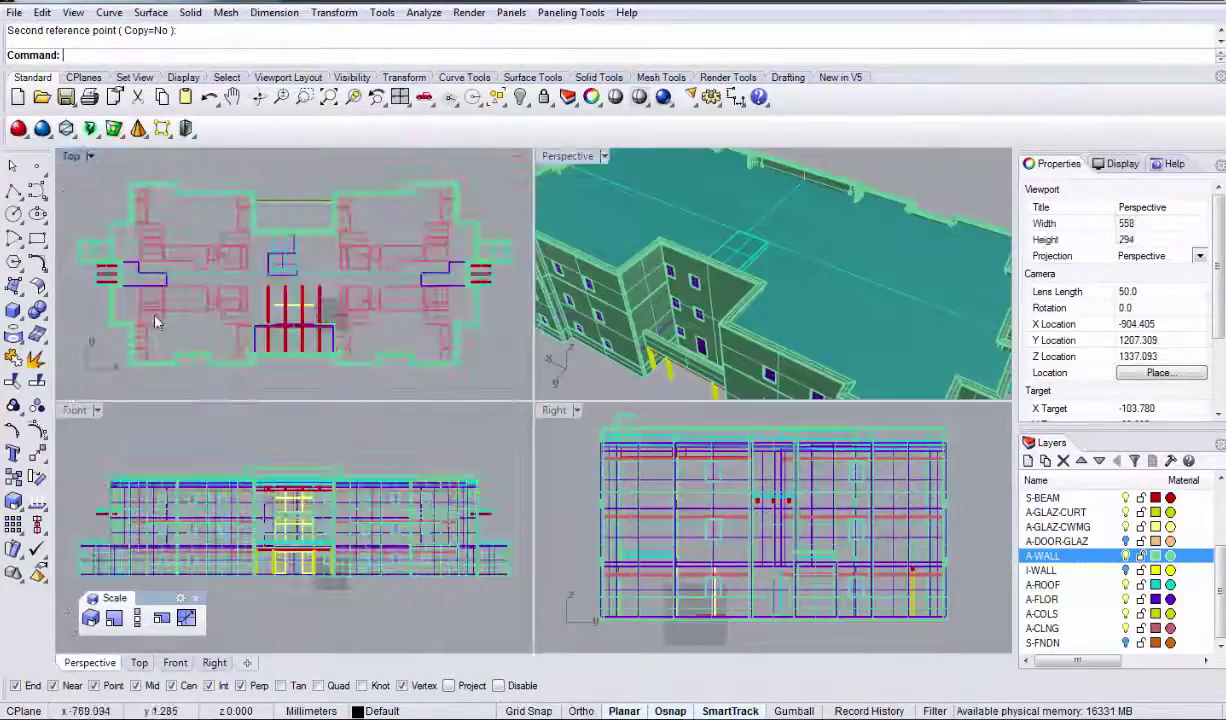
scroll(192, 306, "up", 6)
scroll(237, 340, "up", 5)
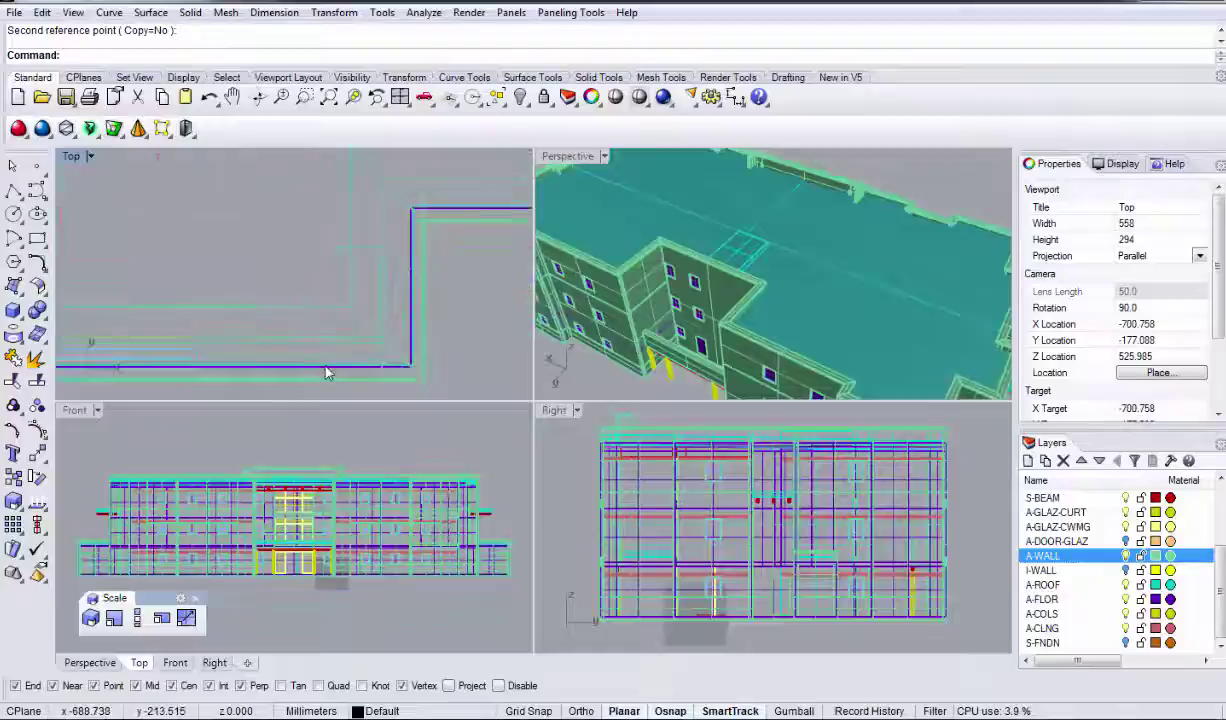
left_click(313, 352)
left_click(383, 412)
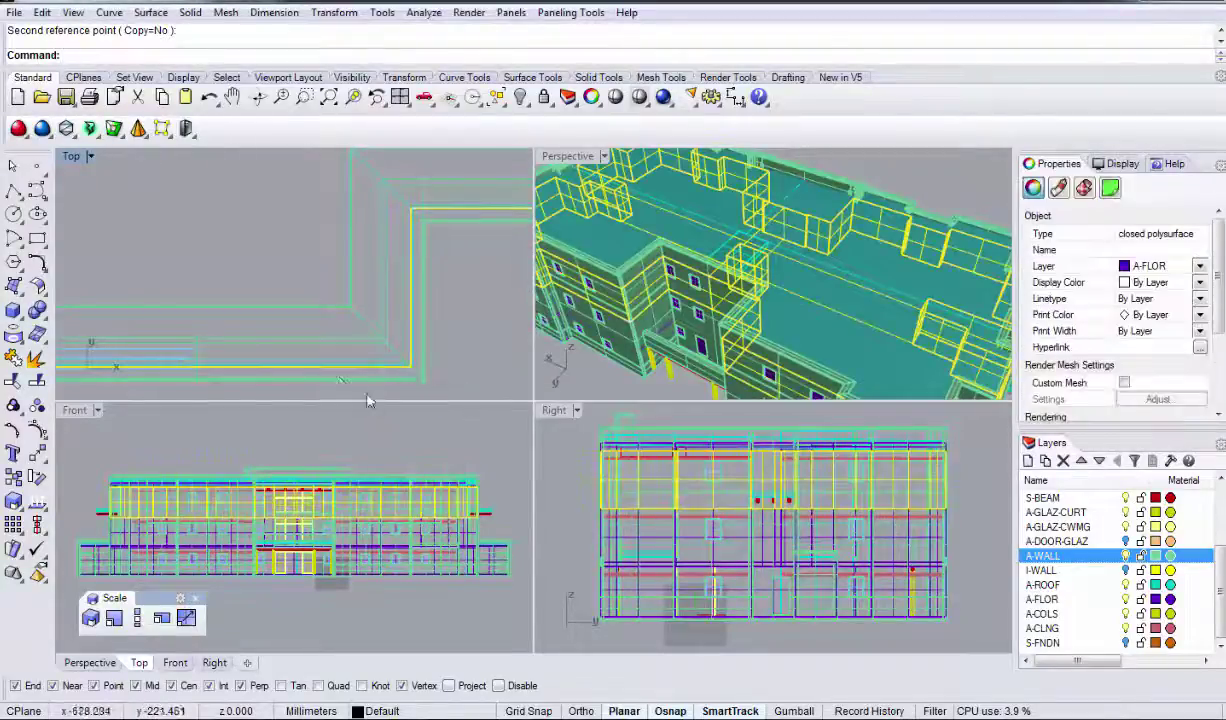
key("Escape")
left_click(335, 321)
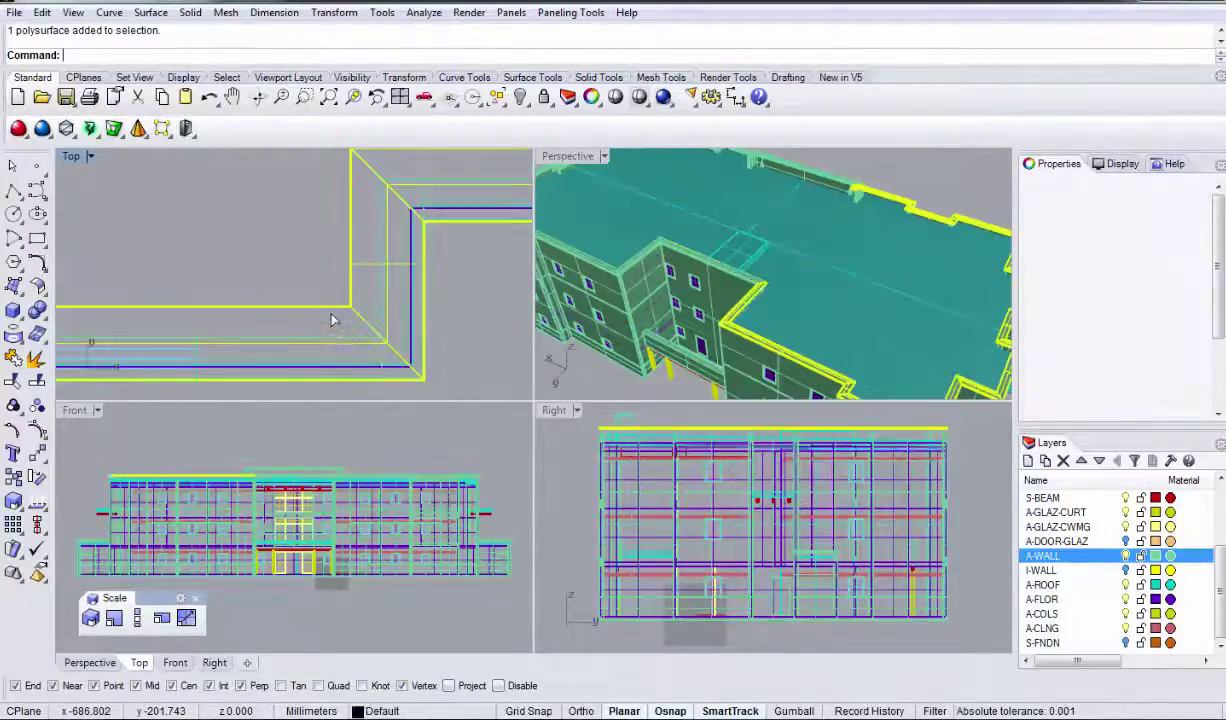
Step: Select an exterior wall panel beside the corner in the Top view, and examine the entrance facade in the maximized Perspective view
left_click(345, 345)
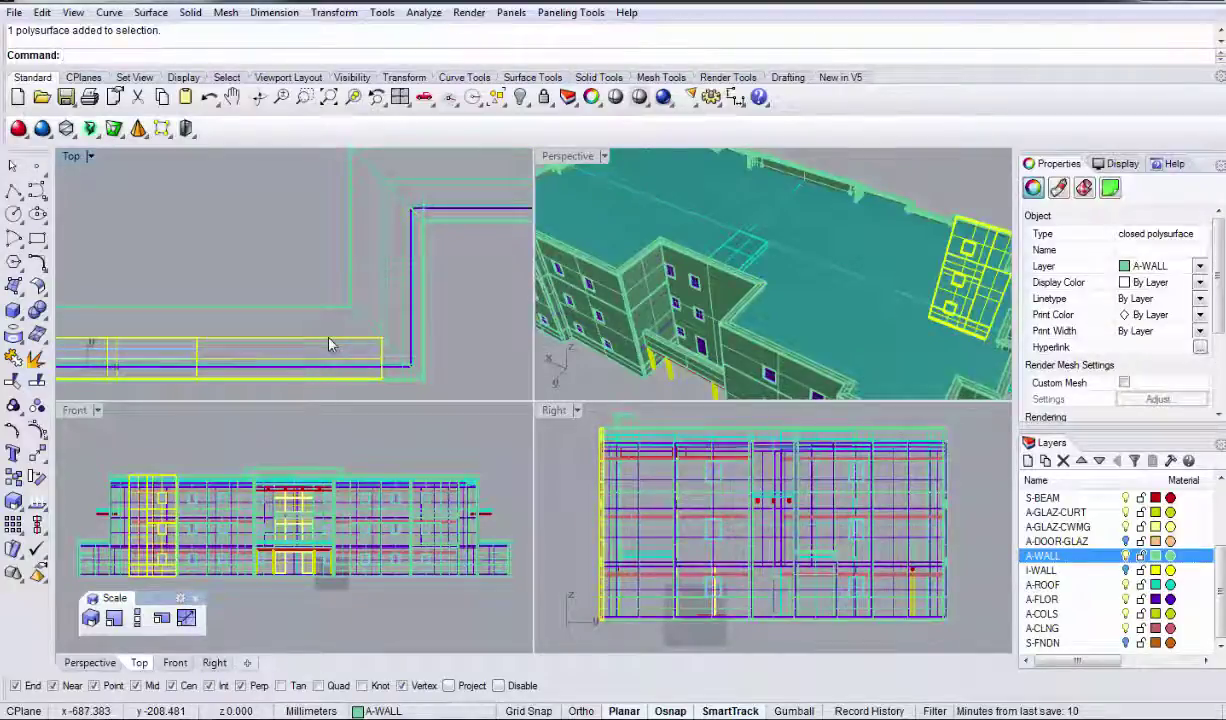
left_click(908, 176)
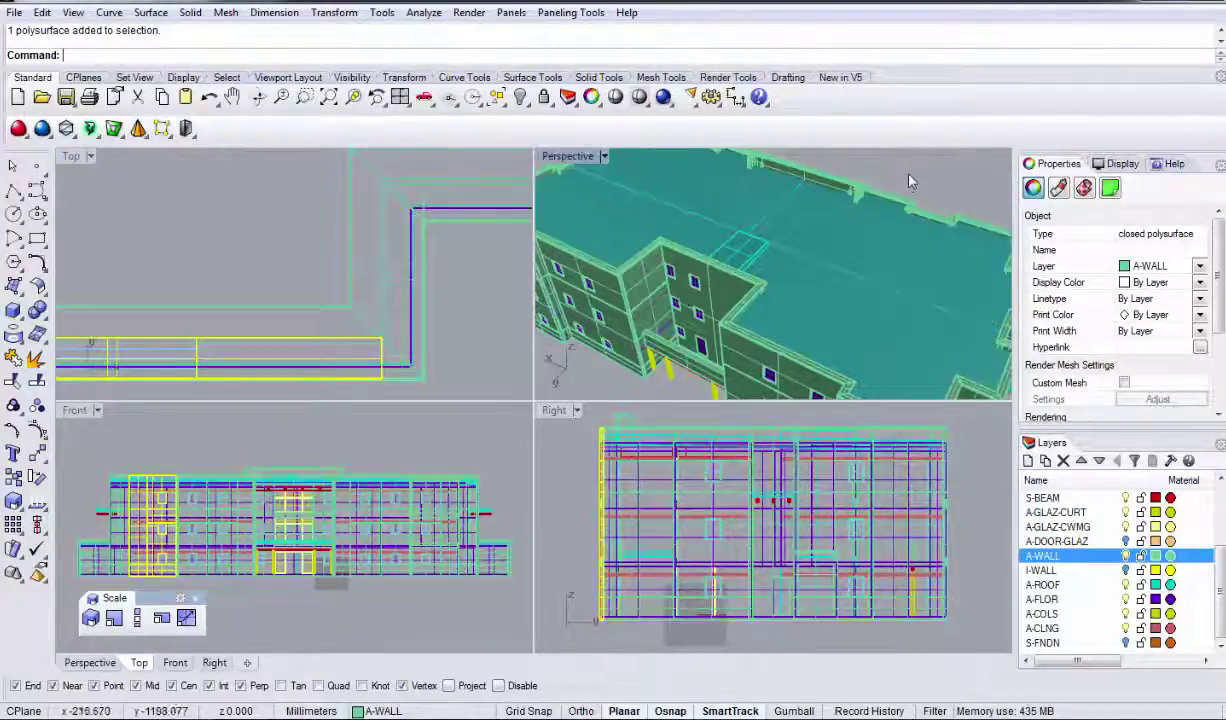
scroll(908, 176, "down", 7)
right_click_drag(795, 250, 590, 170)
double_click(567, 156)
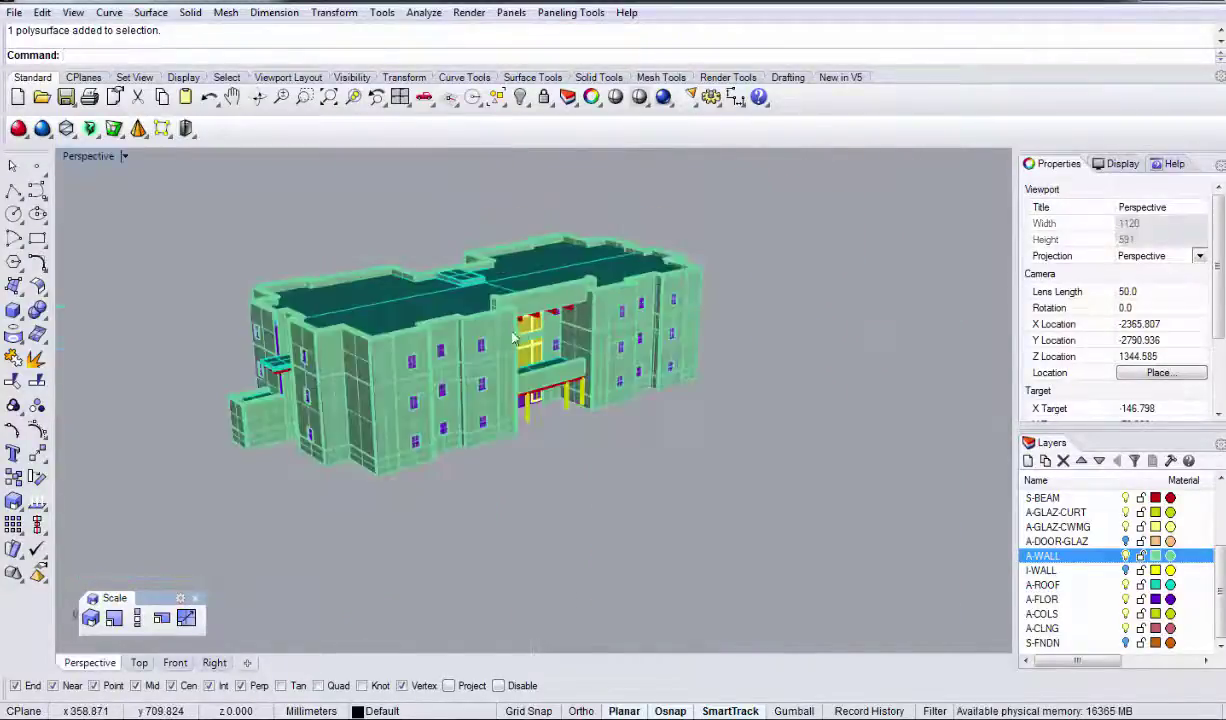
scroll(518, 352, "up", 8)
scroll(518, 352, "up", 2)
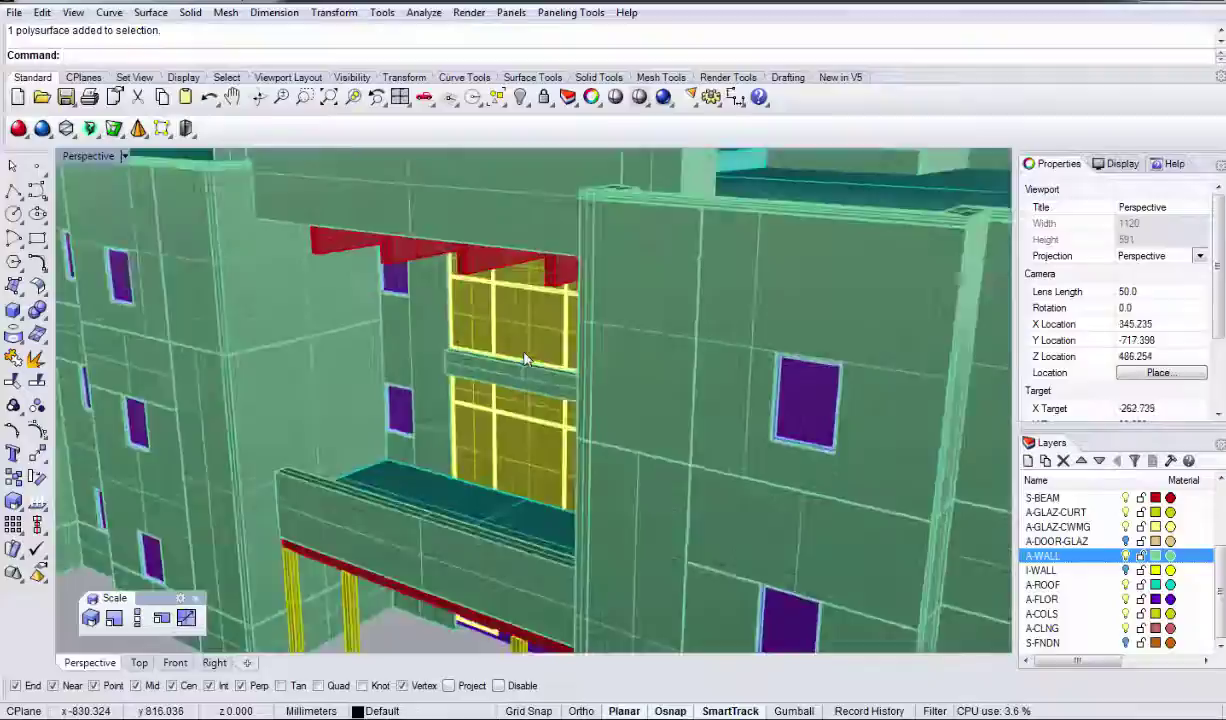
scroll(520, 355, "down", 8)
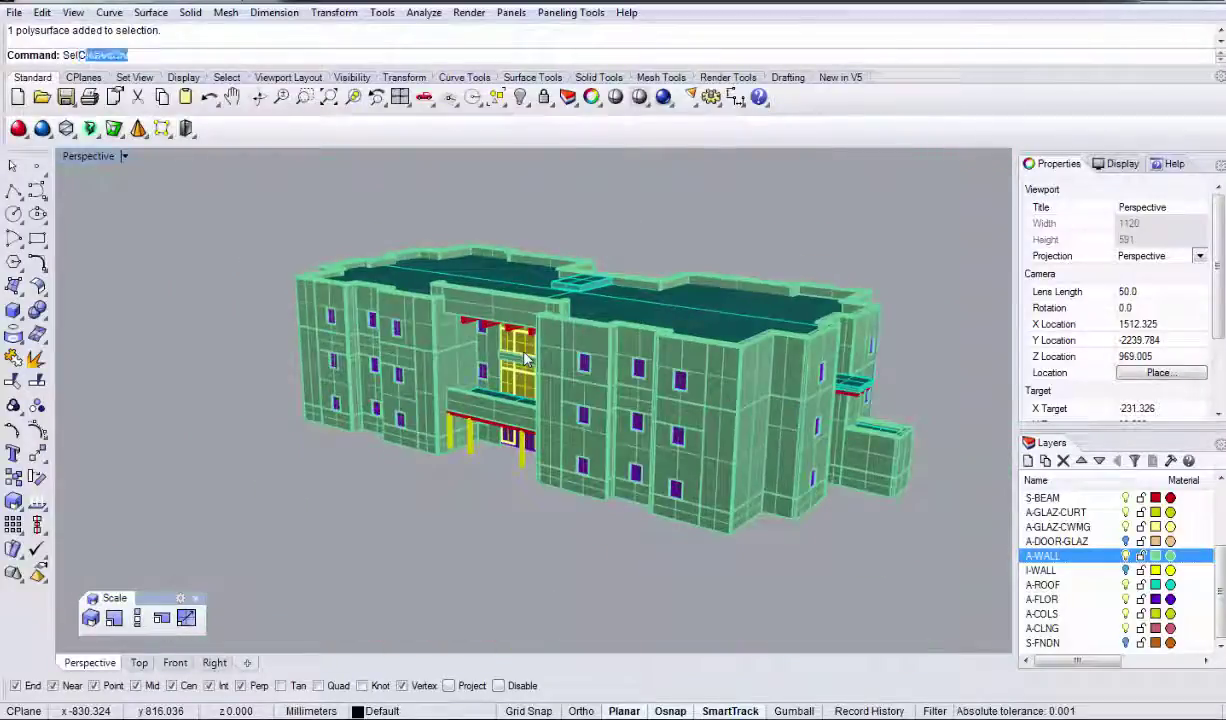
Step: Select all open polysurfaces with SelOpenPolysrf, examine the highlighted parapet caps at the roof edge, and clear the selection
key("BackSpace")
key("BackSpace")
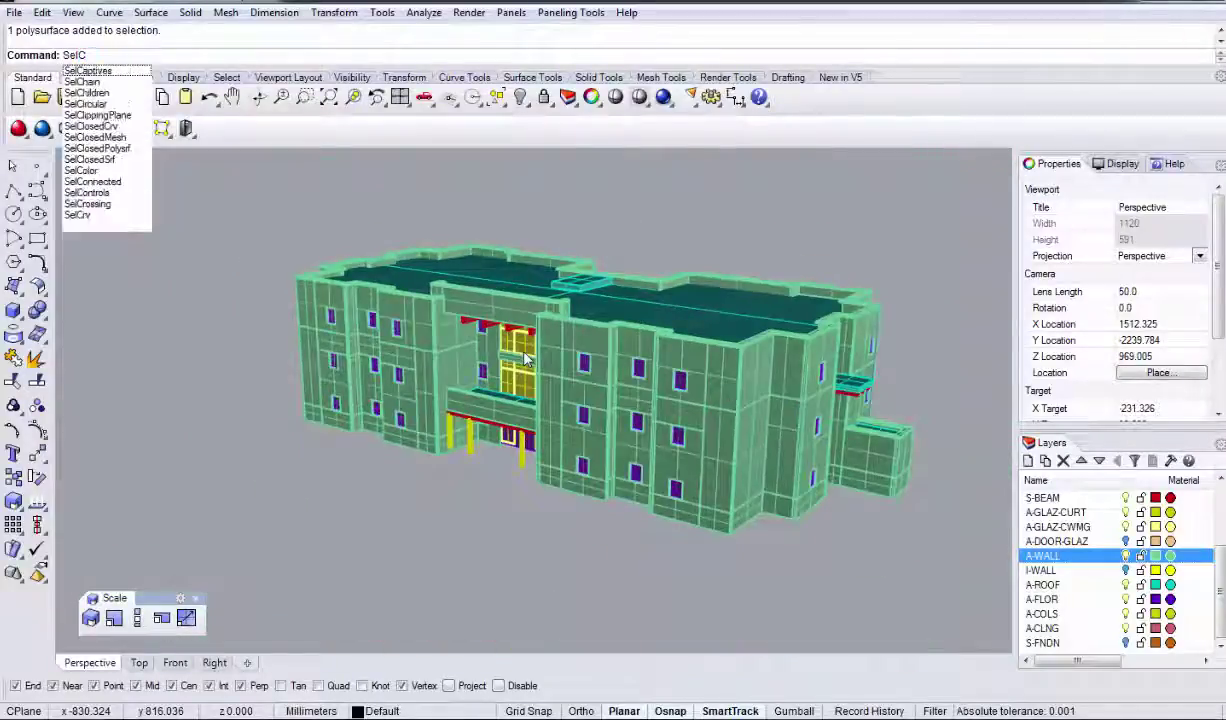
type("lOpenMesh")
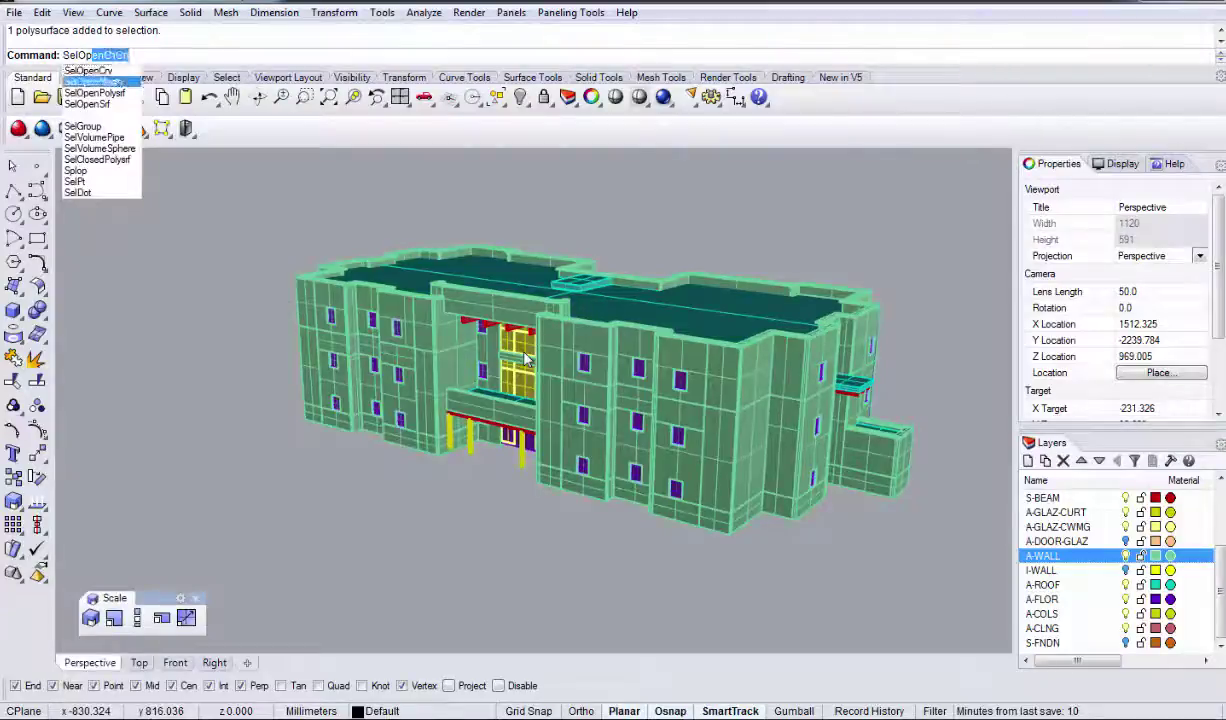
key("Down")
key("Return")
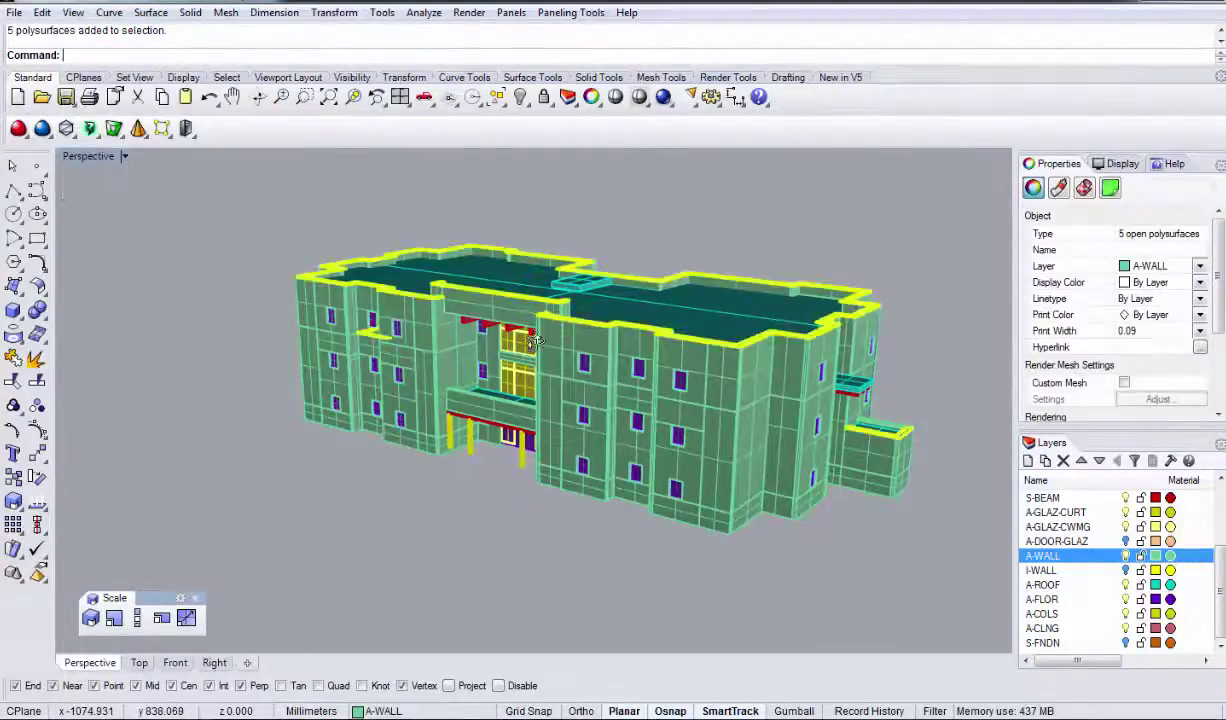
scroll(535, 342, "up", 10)
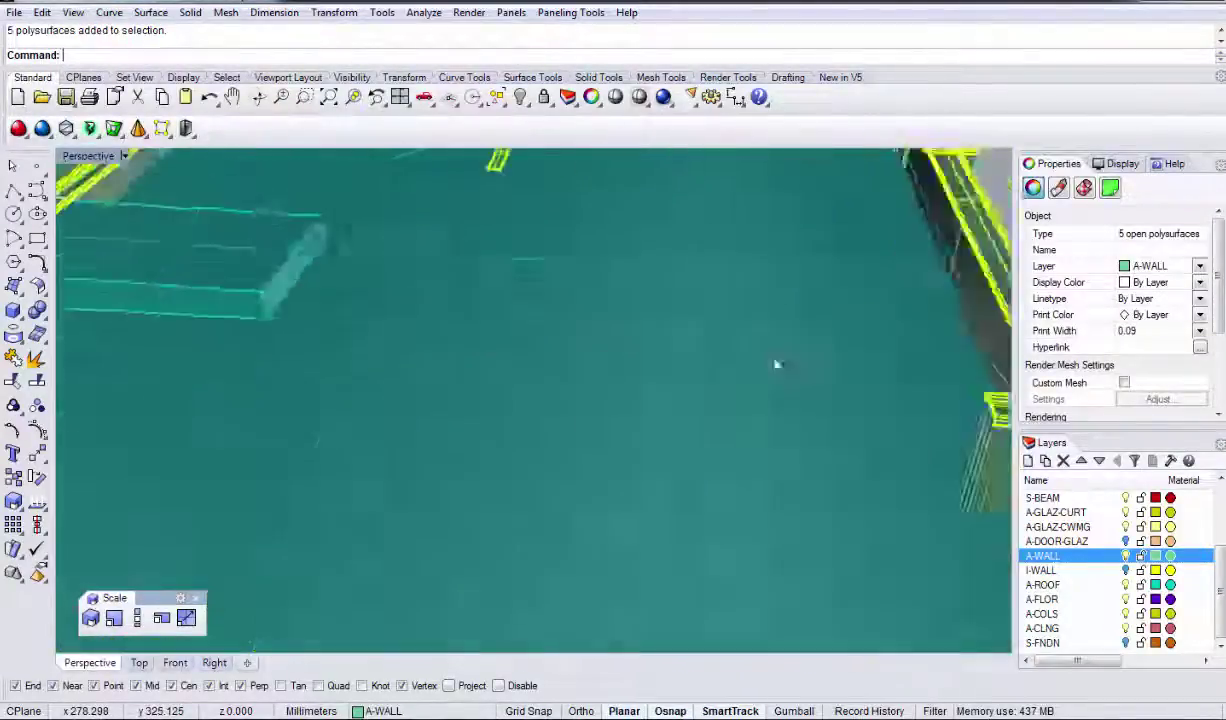
right_click_drag(778, 364, 733, 356)
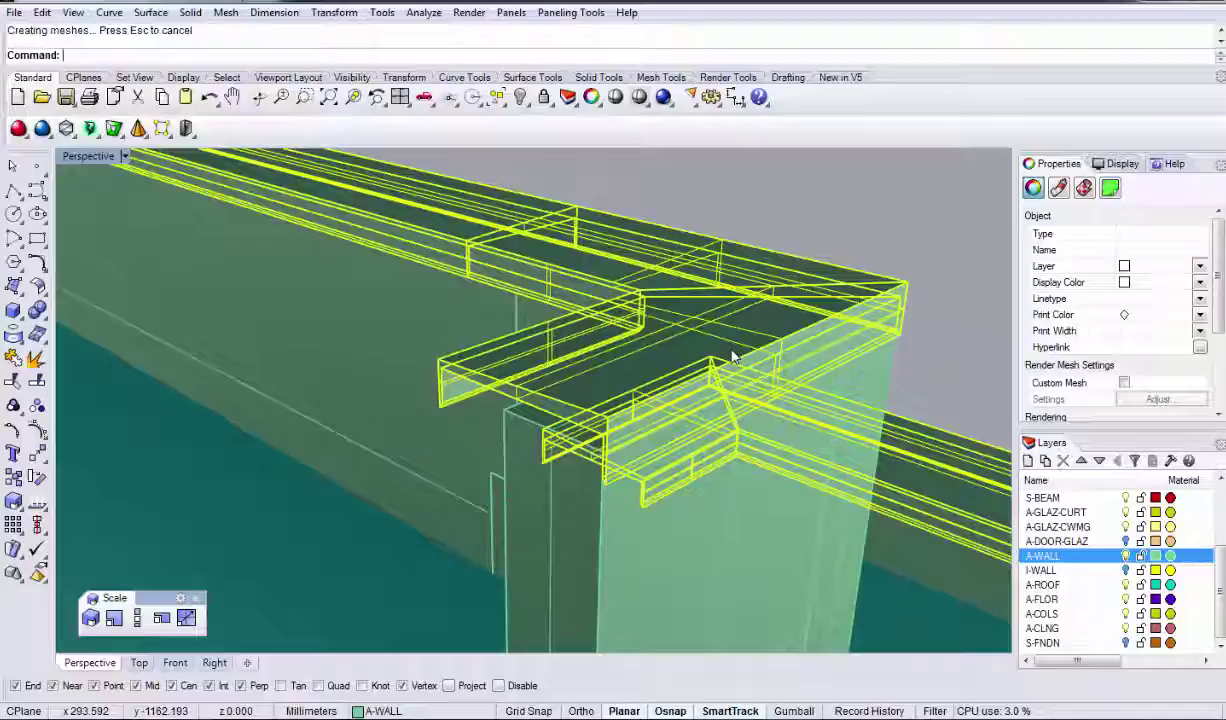
scroll(648, 314, "down", 7)
left_click(755, 274)
scroll(755, 274, "down", 6)
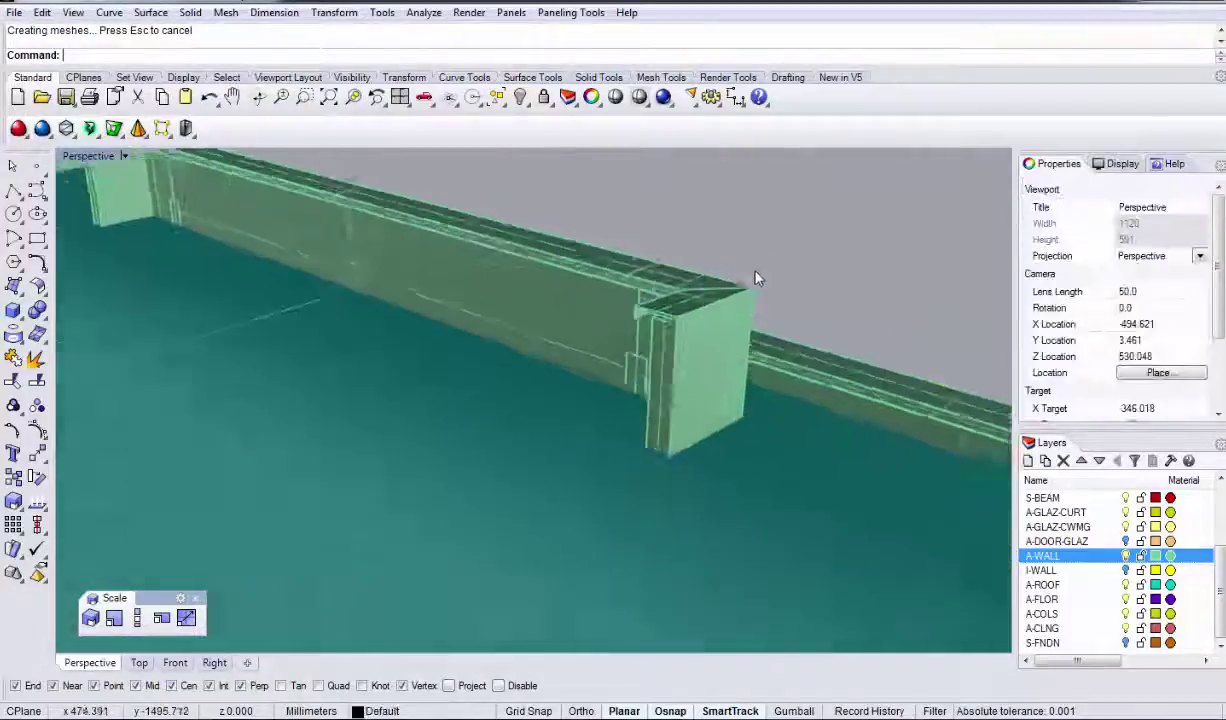
Step: Select all open polysurfaces again, check them around the building, and delete them
right_click_drag(755, 274, 695, 315, "shift")
scroll(694, 314, "down", 3)
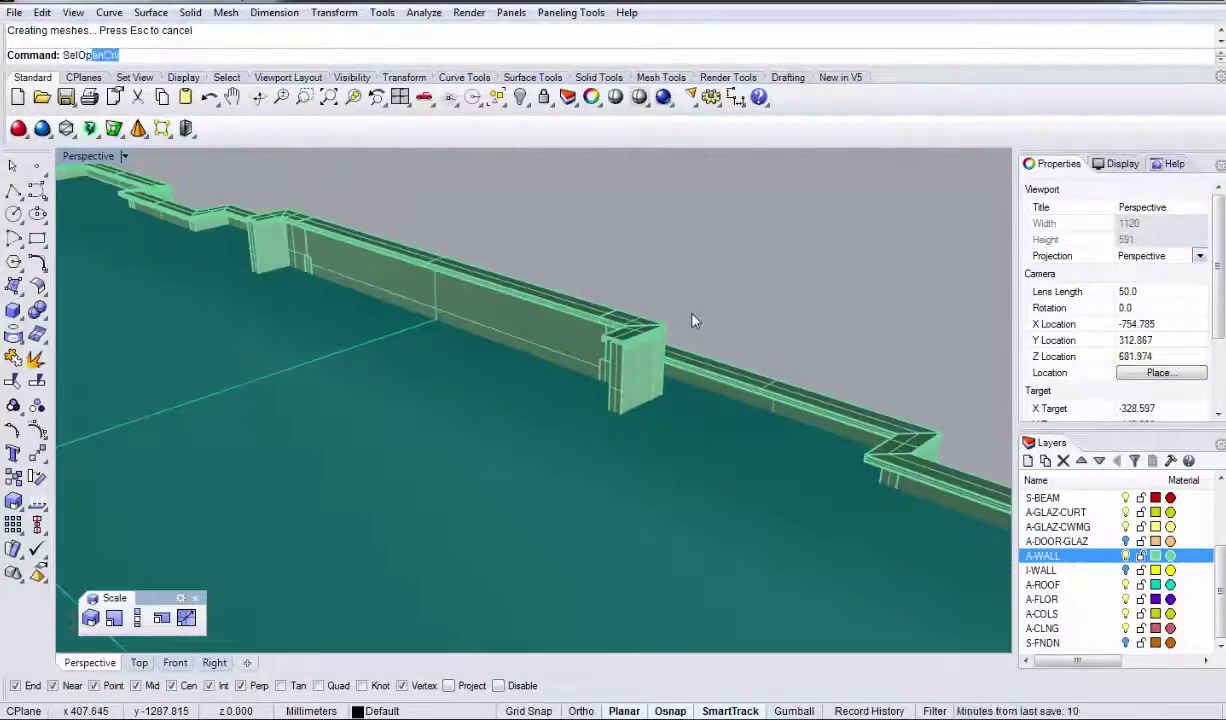
key("Down")
key("Return")
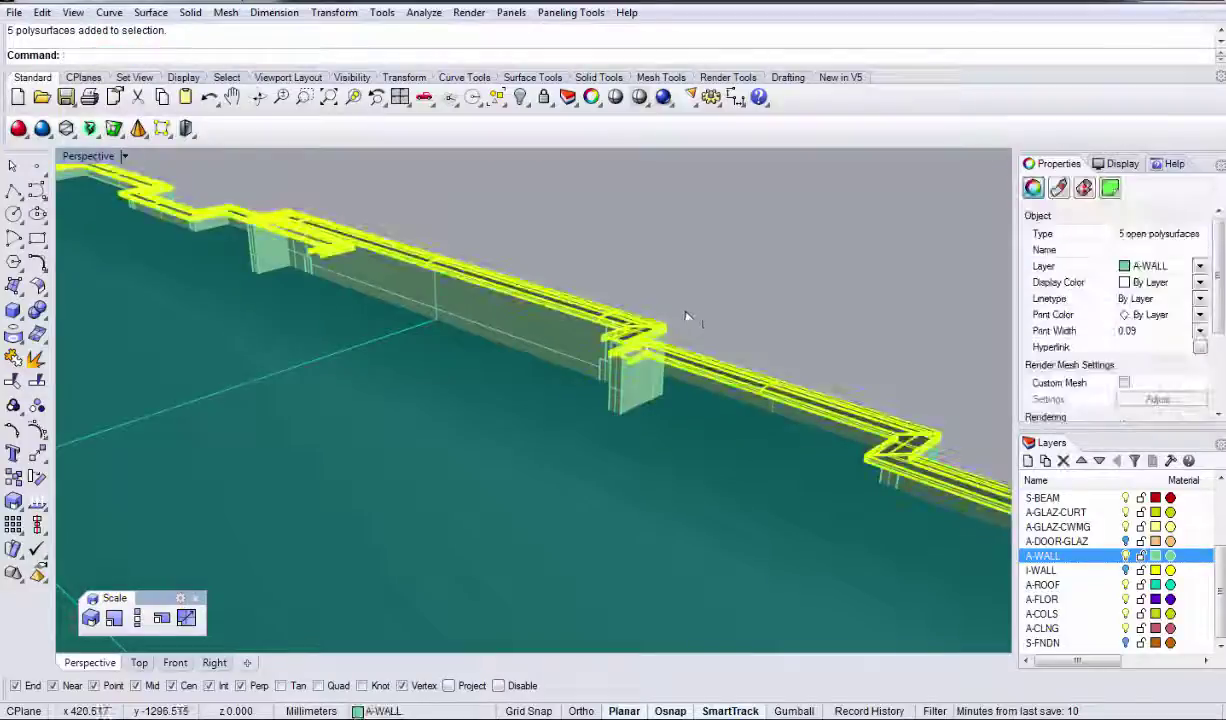
scroll(731, 325, "down", 3)
right_click_drag(731, 325, 526, 364)
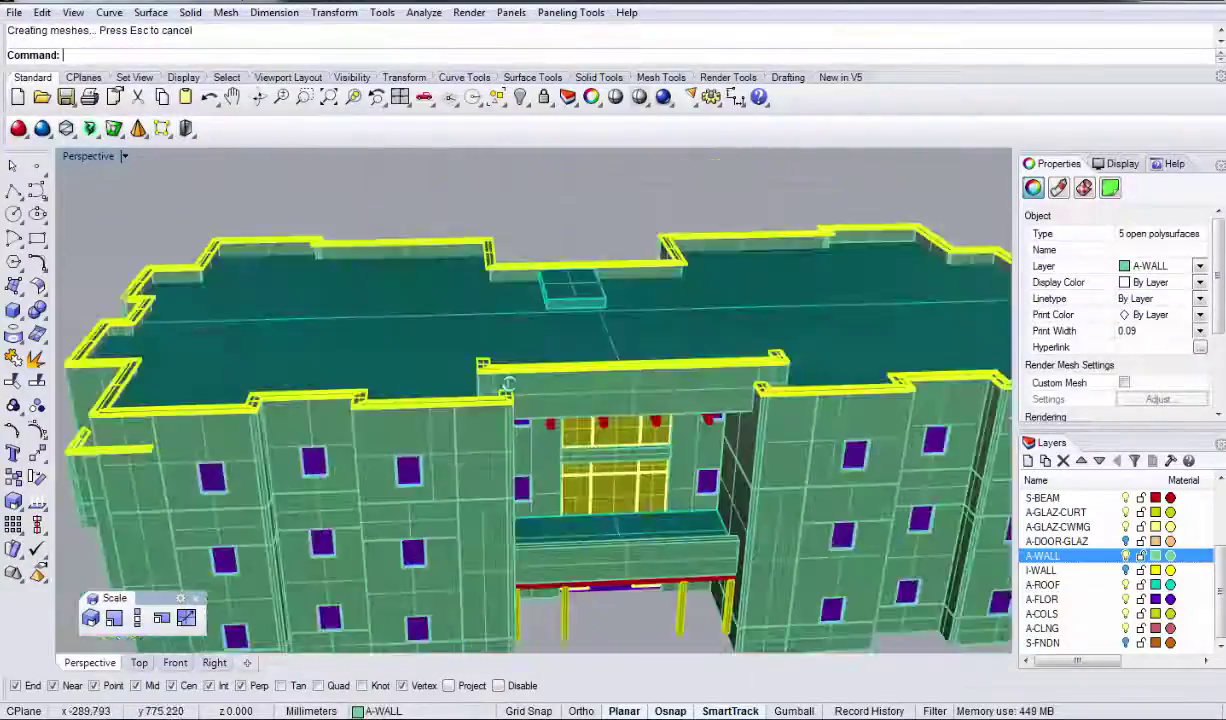
scroll(526, 364, "down", 4)
right_click_drag(328, 348, 240, 478)
scroll(237, 450, "up", 4)
scroll(251, 369, "up", 4)
right_click_drag(251, 369, 345, 333)
scroll(345, 333, "down", 3)
key("Delete")
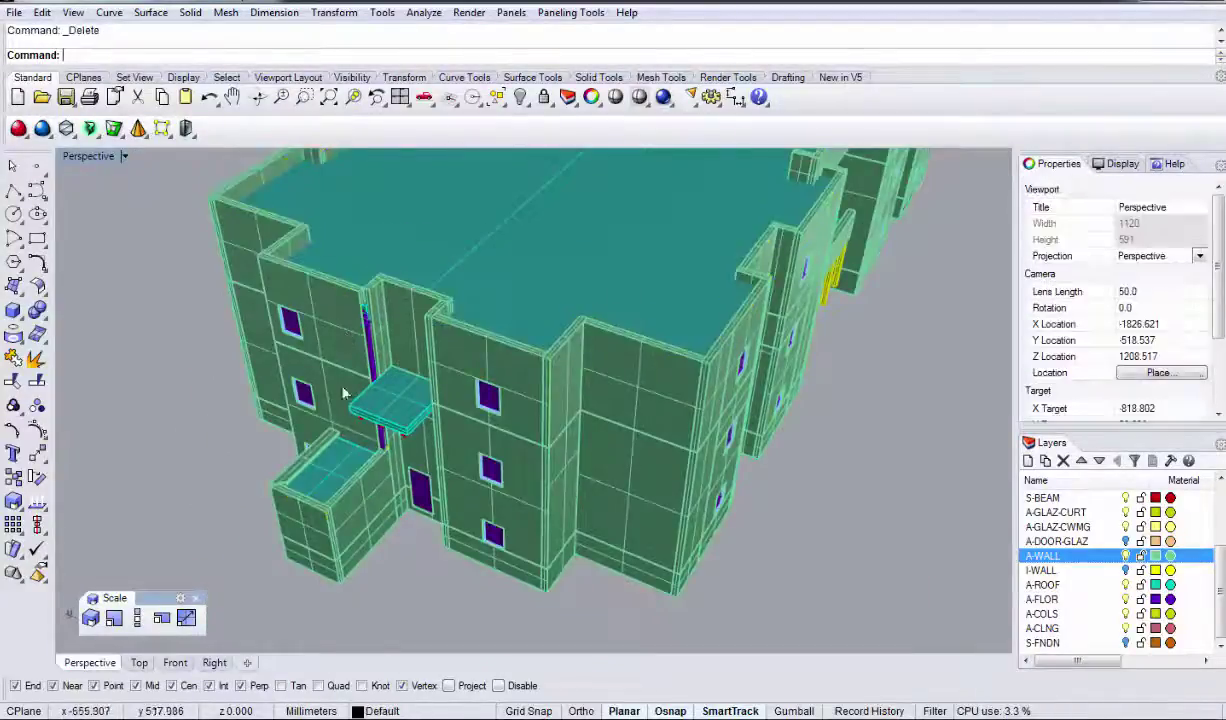
Step: Delete the leftover parapet trim on the low annexes at both ends of the building
scroll(284, 445, "up", 3)
left_click(256, 472)
key("Delete")
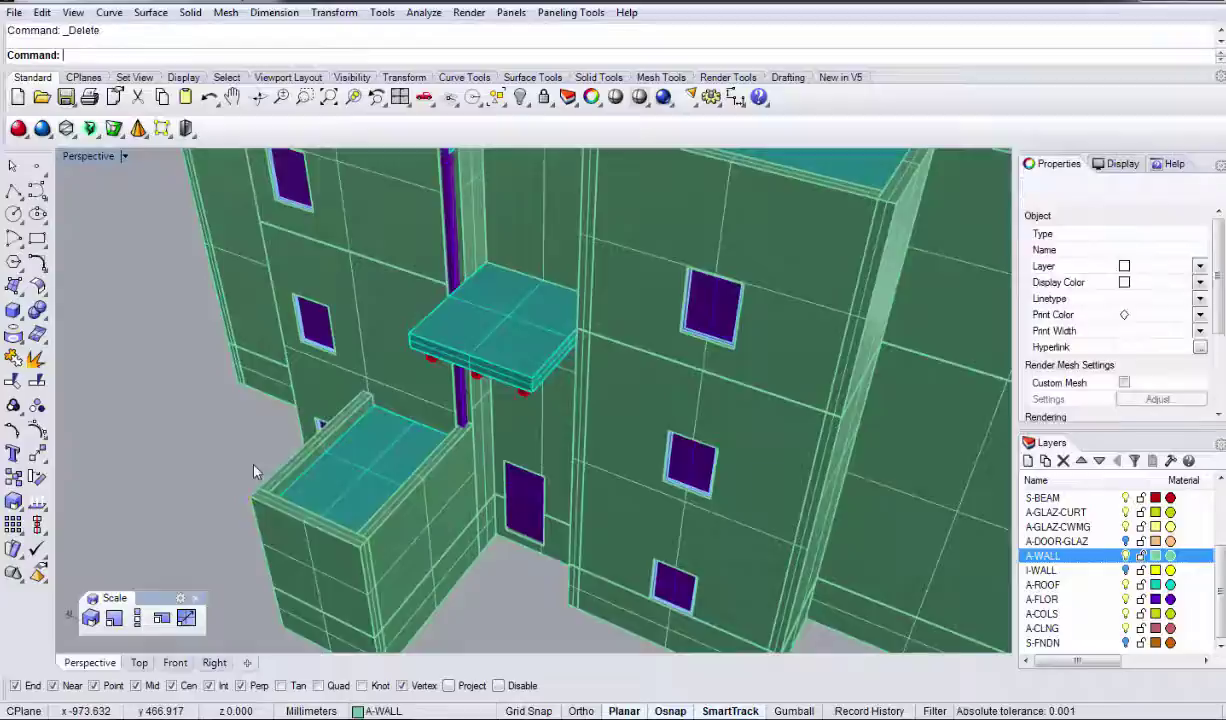
scroll(242, 444, "down", 5)
right_click_drag(283, 393, 468, 484)
scroll(305, 416, "up", 3)
scroll(468, 484, "up", 4)
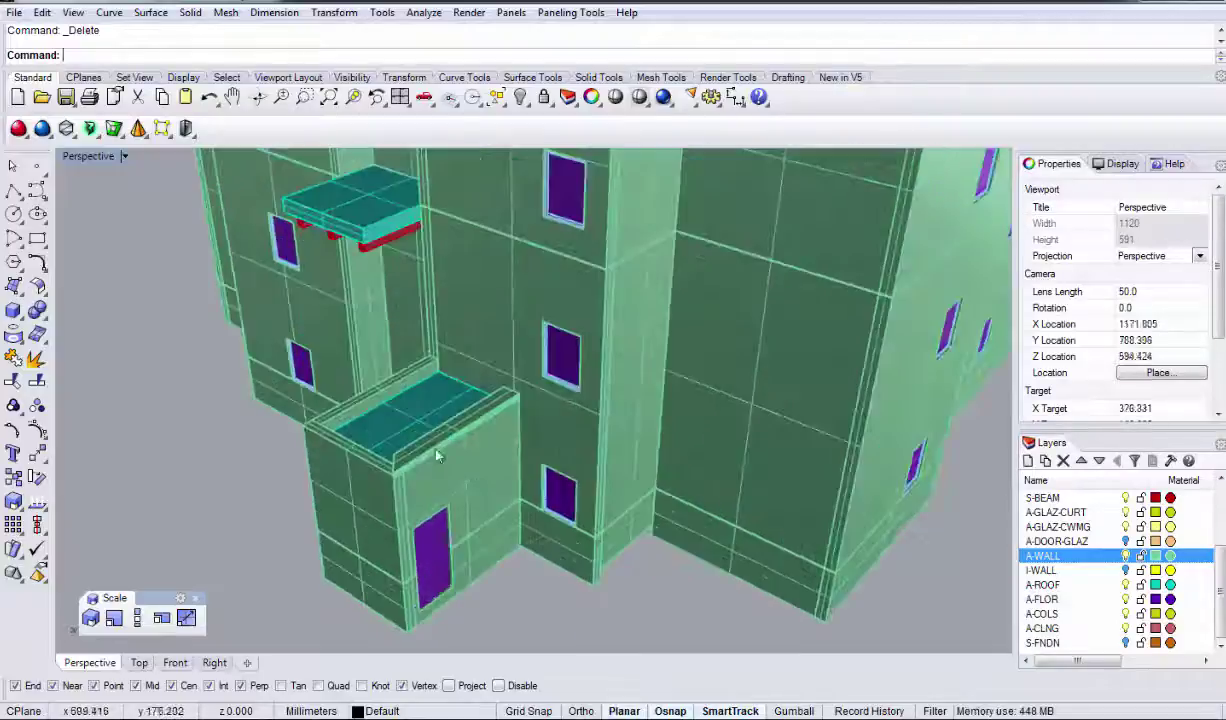
left_click(436, 453)
key("Delete")
Step: Examine a window on the entrance facade and check the whole building from its end and from above
scroll(417, 429, "down", 5)
right_click_drag(417, 429, 604, 439)
scroll(618, 415, "up", 10)
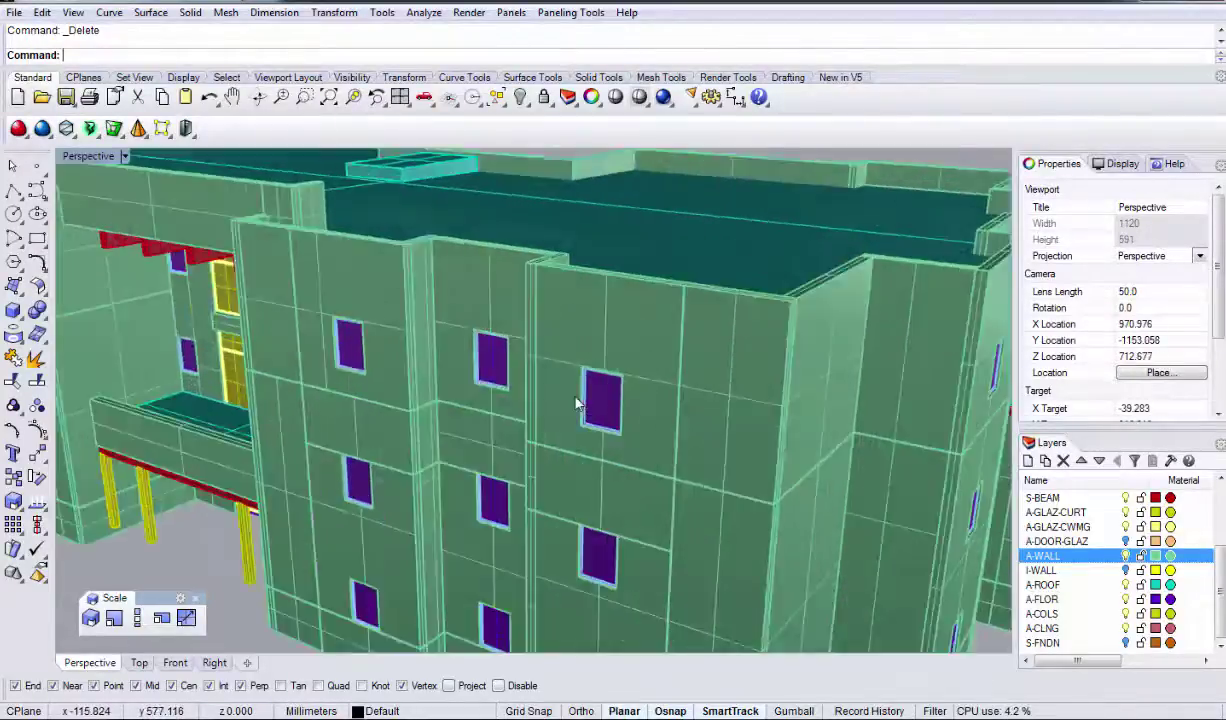
scroll(668, 416, "down", 3)
left_click(734, 405)
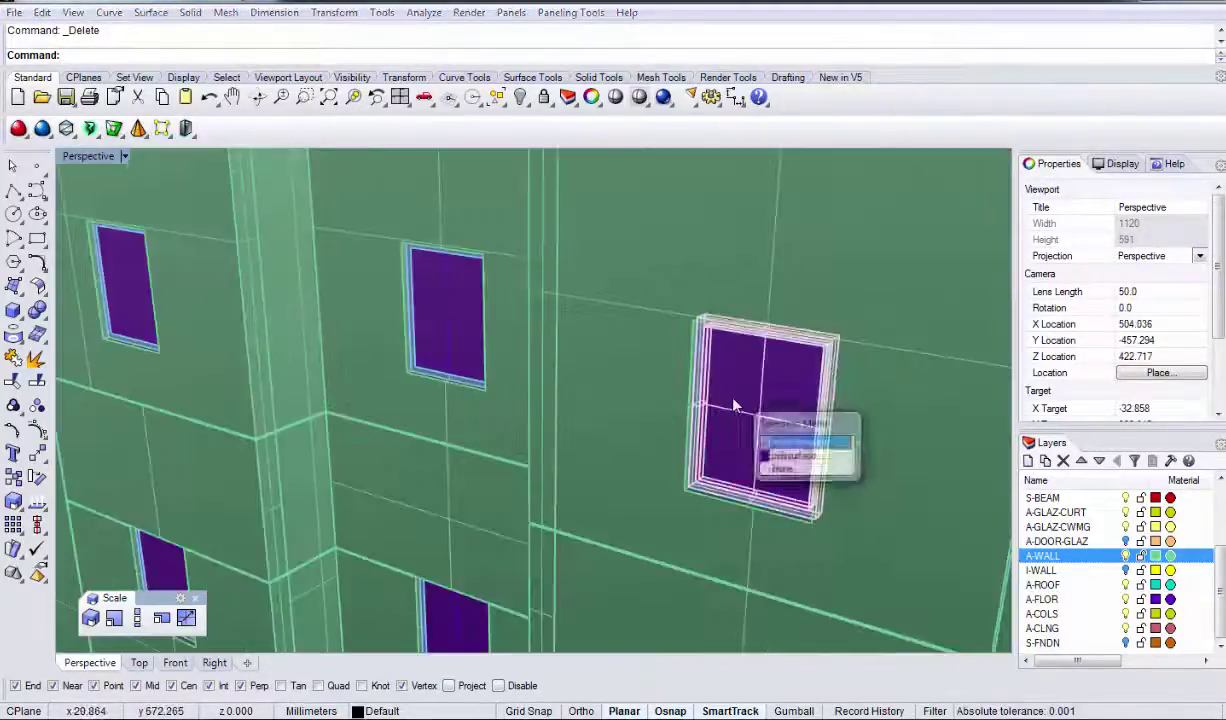
left_click(785, 468)
scroll(700, 445, "down", 10)
right_click_drag(656, 472, 538, 459, "shift")
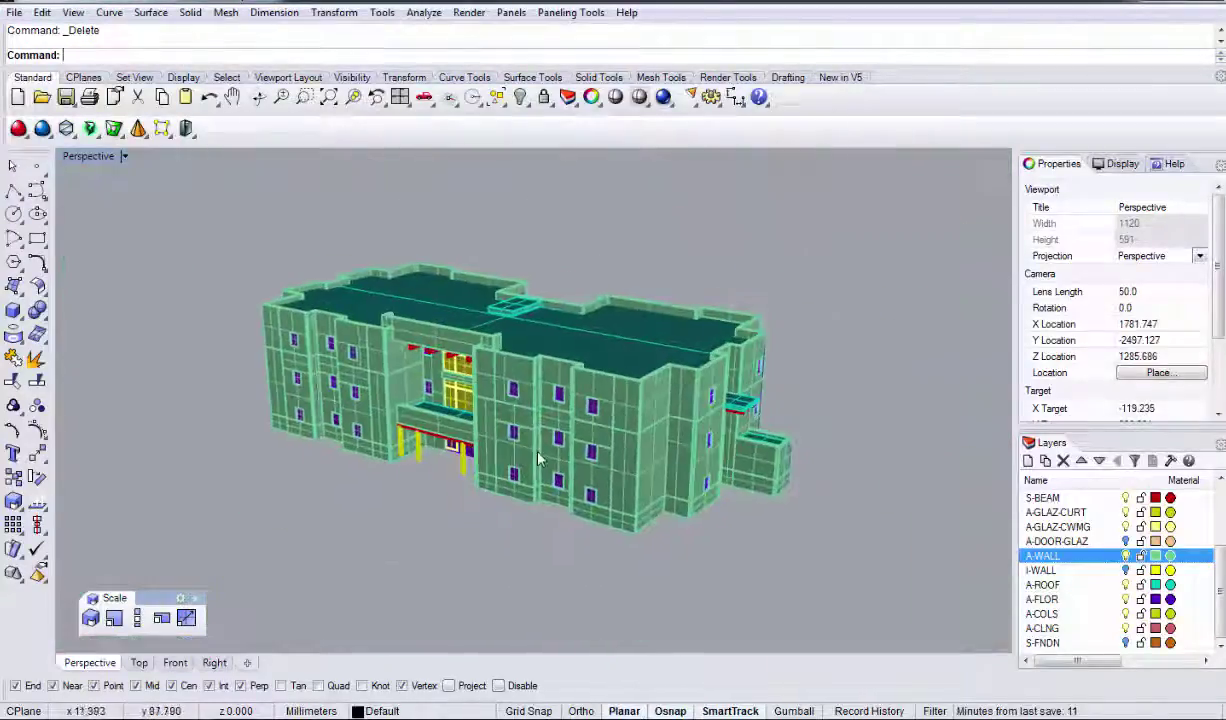
right_click_drag(452, 471, 352, 452)
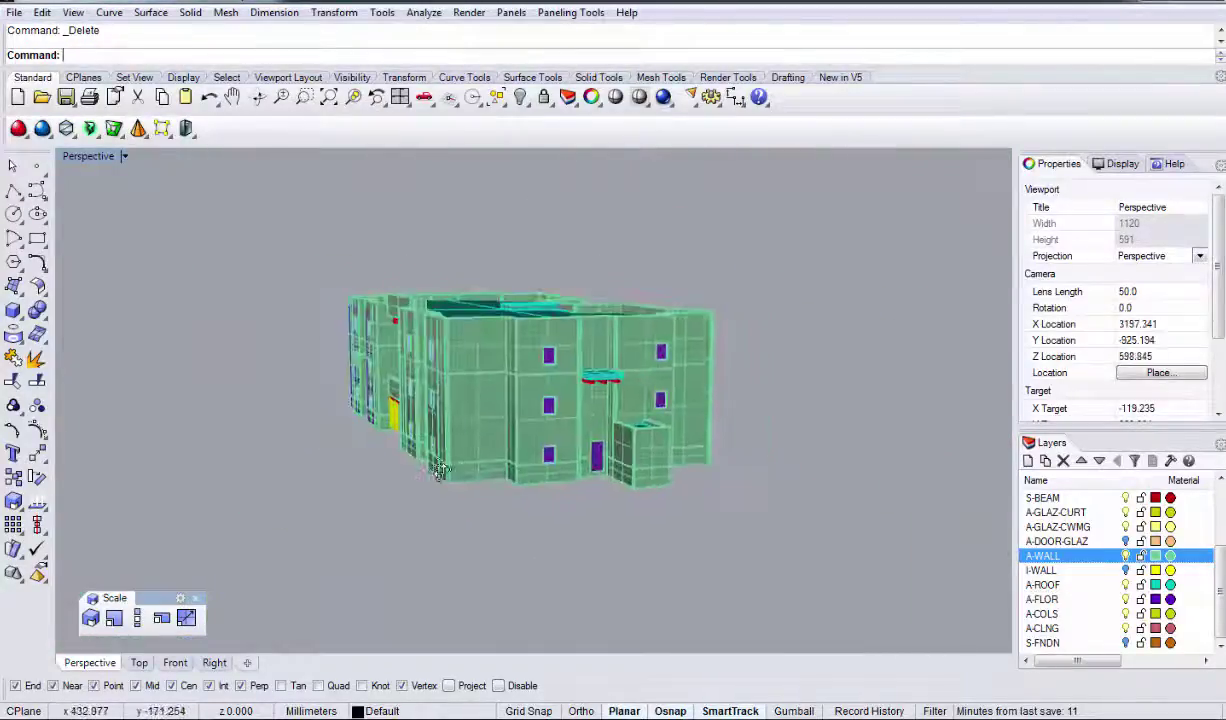
right_click_drag(440, 470, 592, 583)
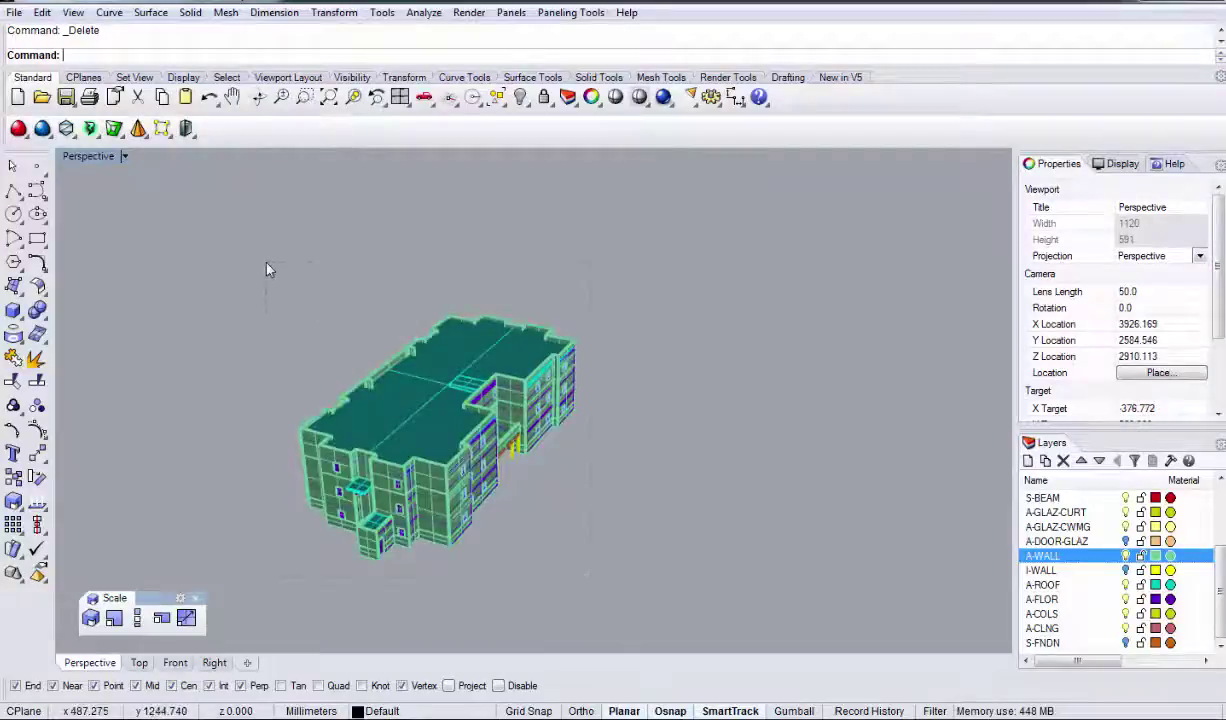
Step: Copy the entire building to a clear spot beside the original and select the whole copy
key("ctrl+a")
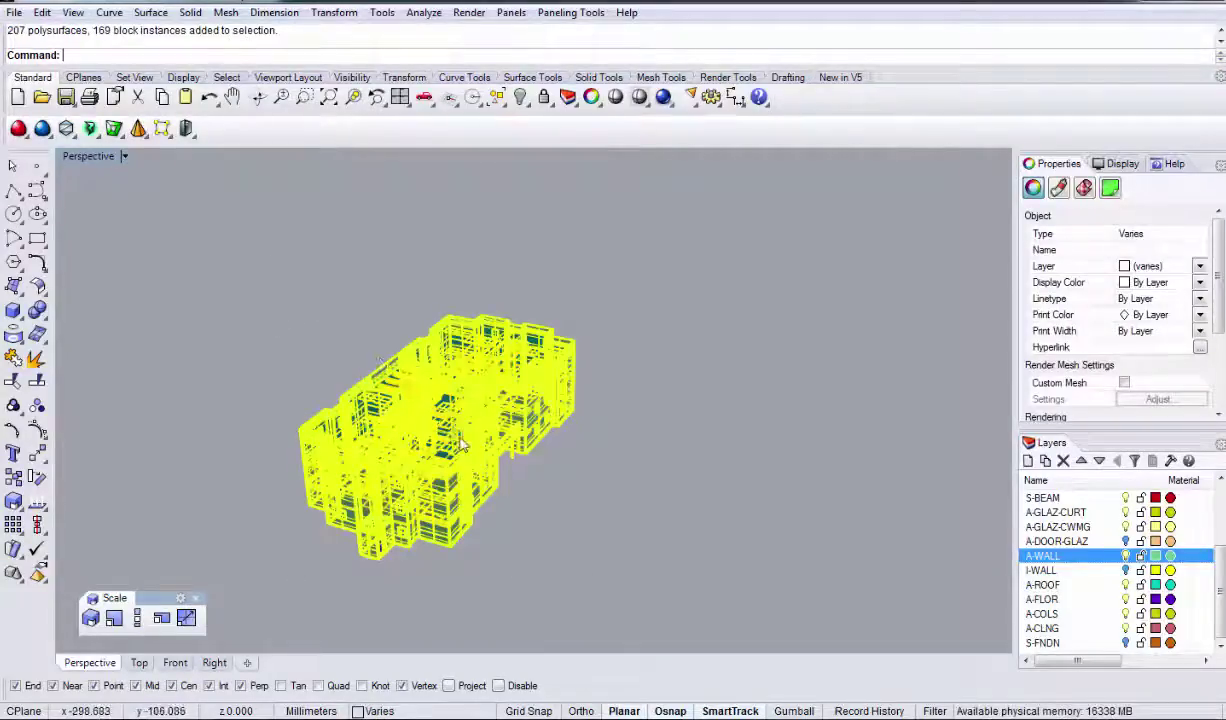
left_click(13, 477)
left_click(349, 609)
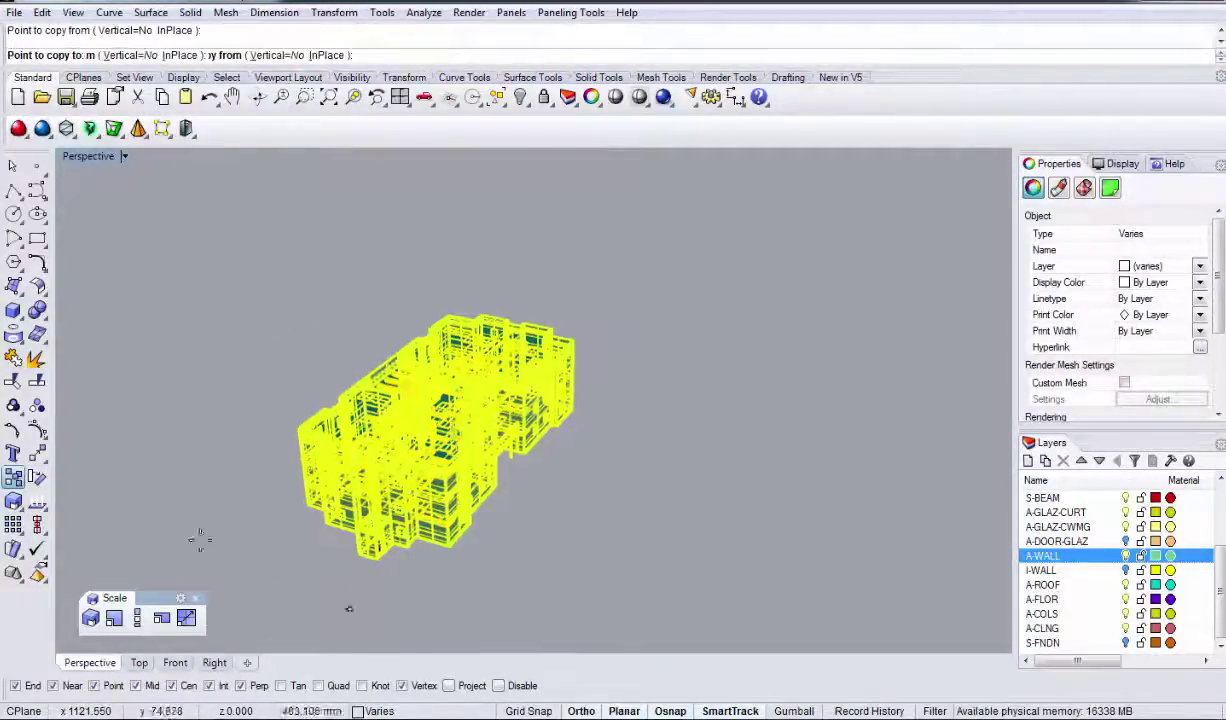
left_click(141, 507)
key("Return")
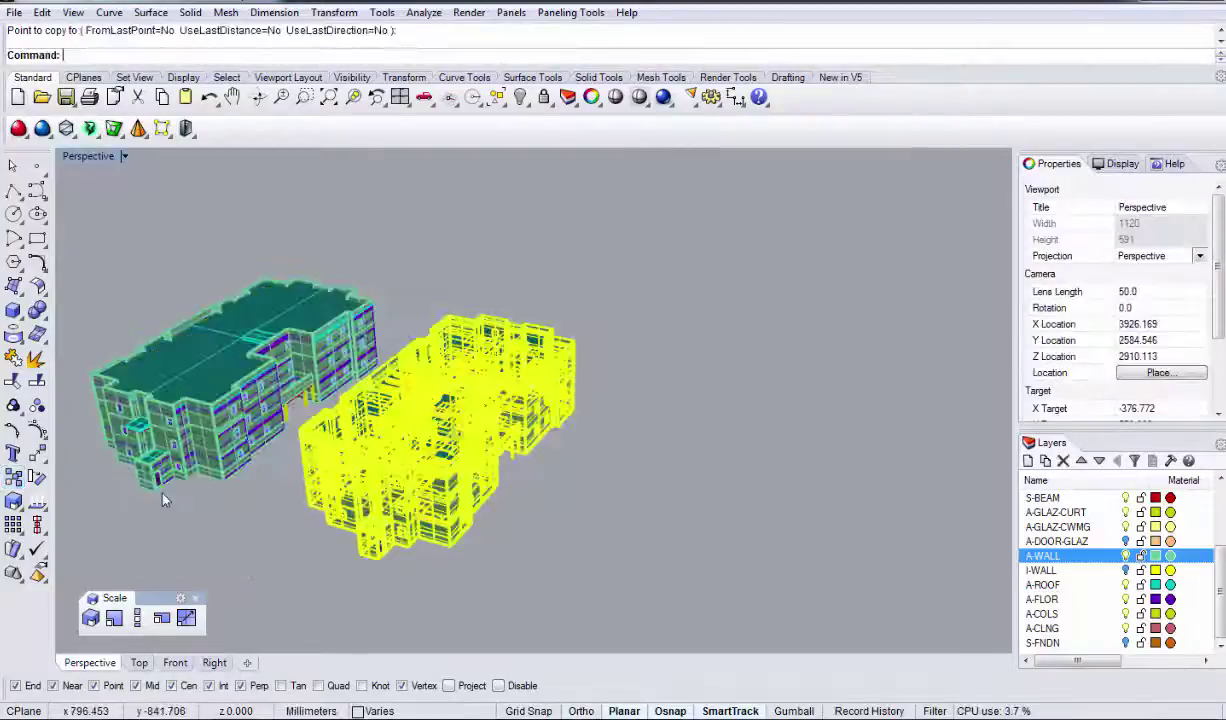
right_click_drag(165, 500, 487, 356)
left_click(497, 292)
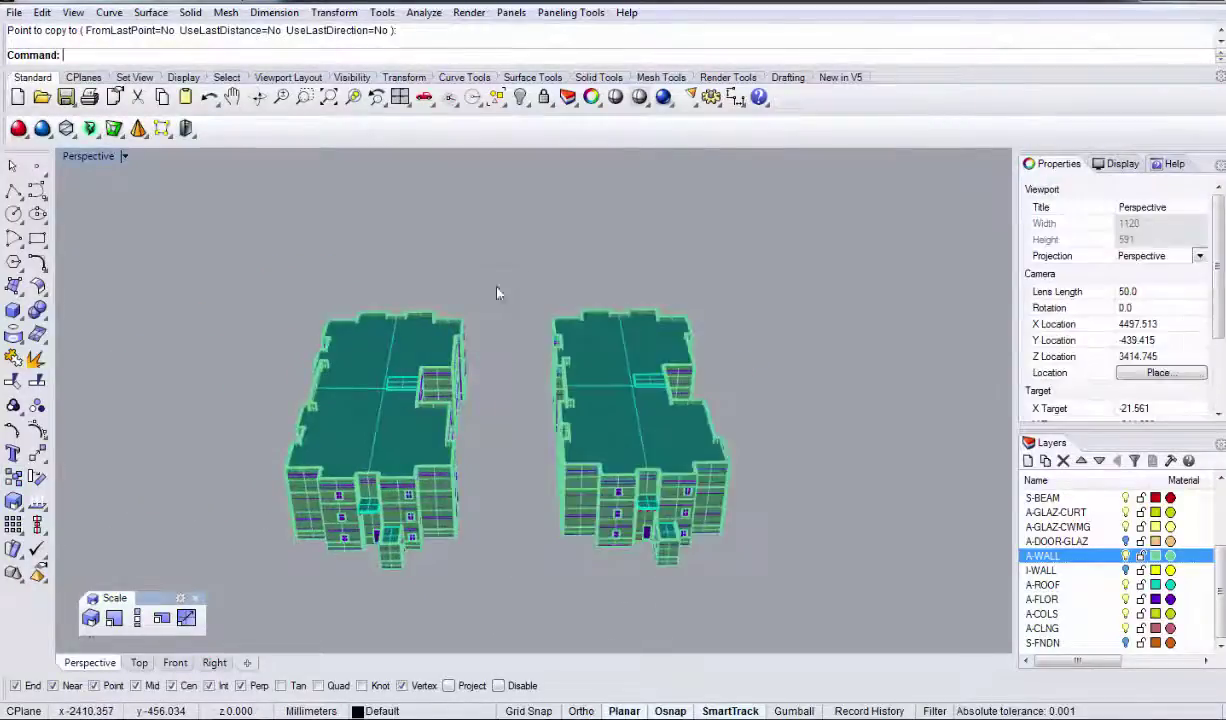
left_click_drag(241, 608, 241, 608)
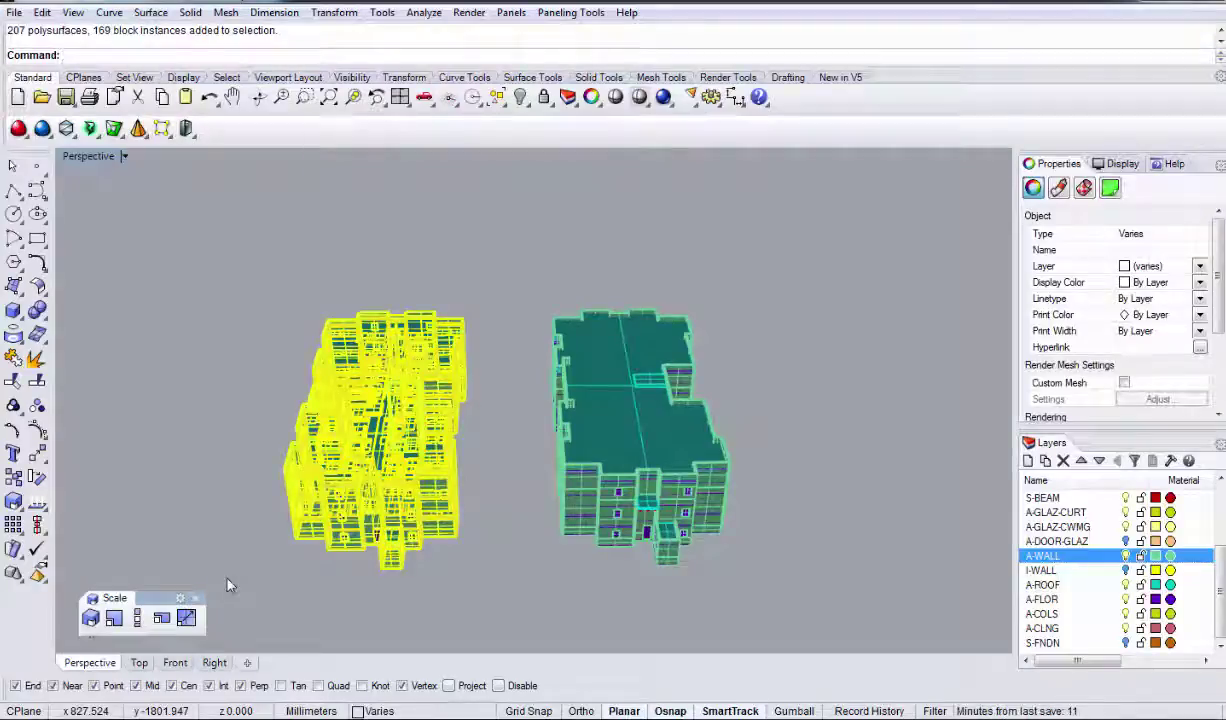
type("Scale1D")
key("Return")
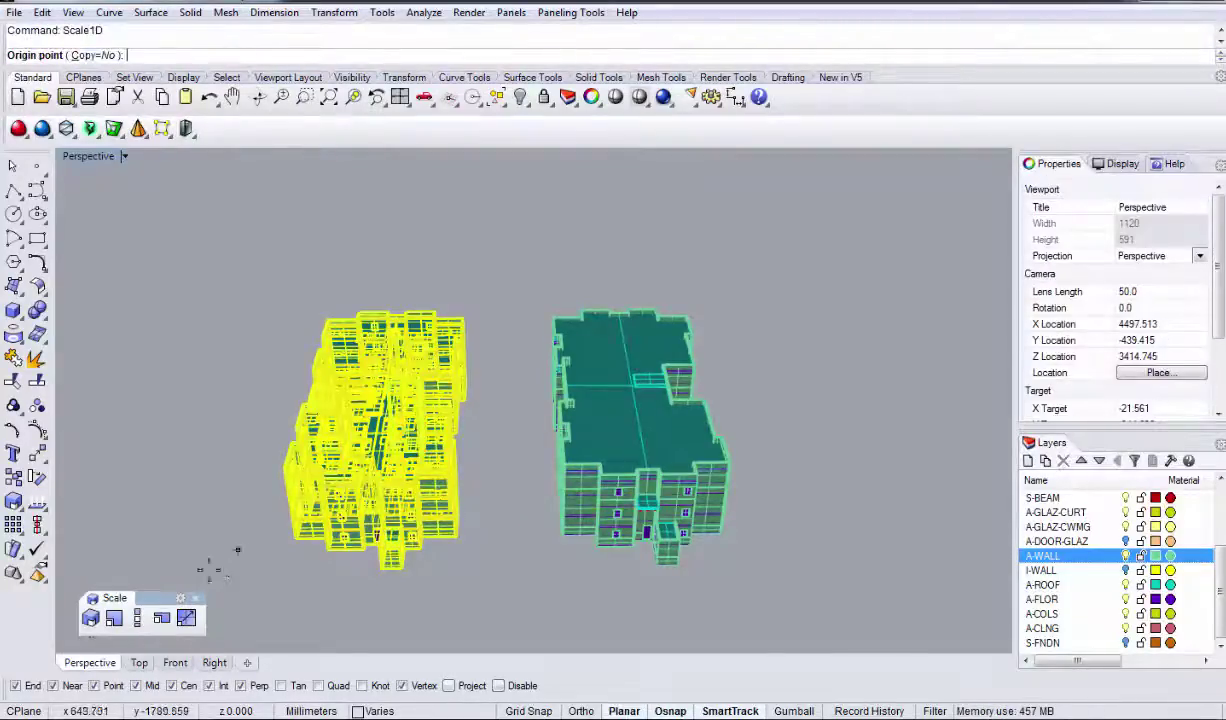
key("Escape")
Step: Scale the selected building copy uniformly by 1/8 from the base corner of its end annex
scroll(371, 589, "up", 6)
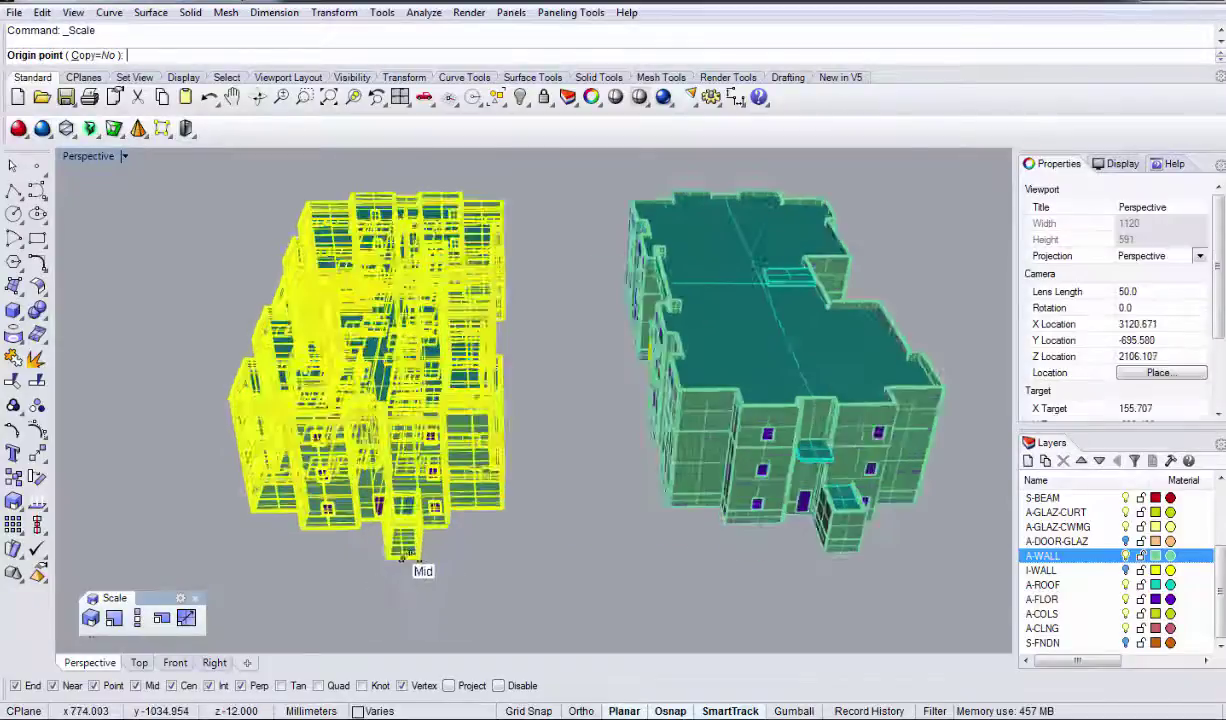
left_click(437, 553)
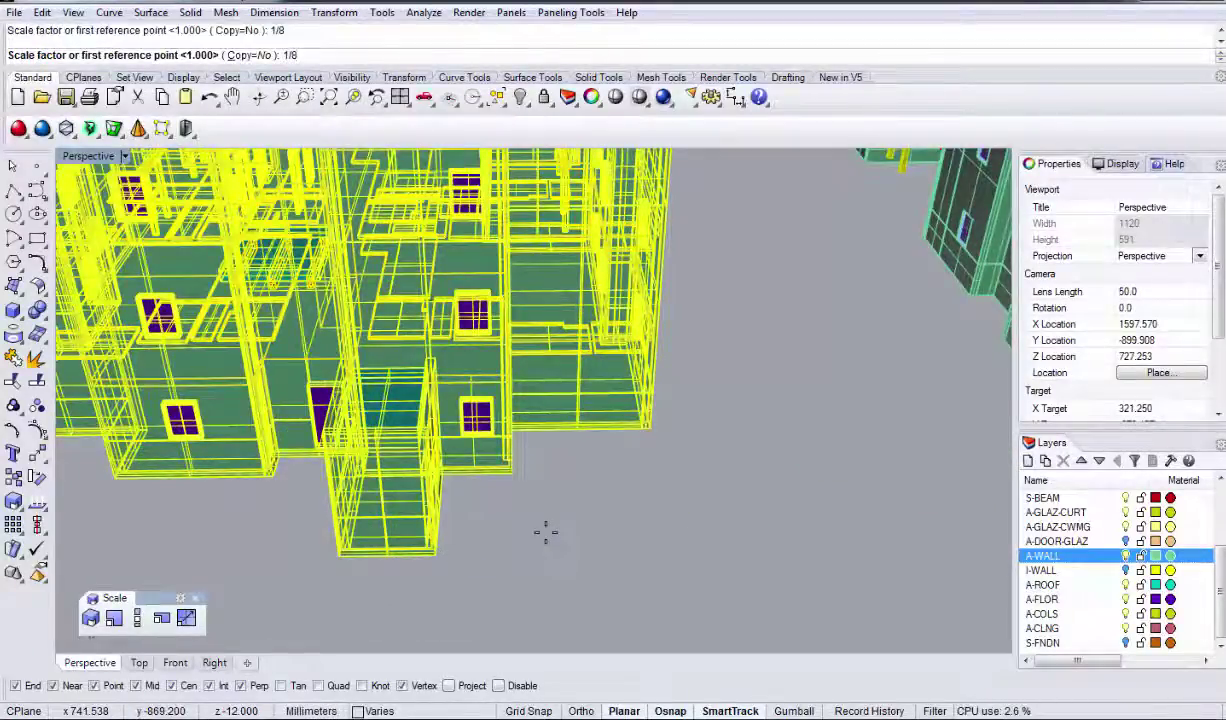
key("Return")
left_click(546, 535)
right_click_drag(546, 535, 400, 440)
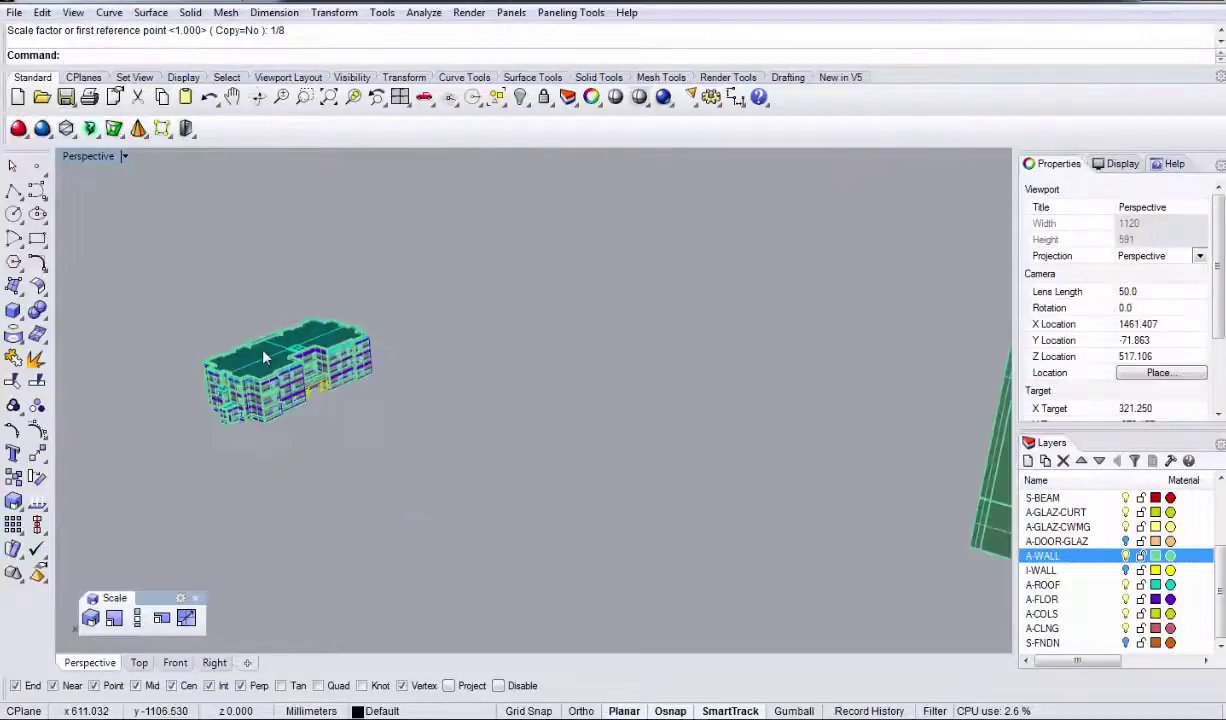
Step: Select the whole reduced building copy beside the full-size original
scroll(255, 352, "up", 8)
scroll(249, 358, "down", 4)
right_click_drag(262, 362, 440, 466, "shift")
scroll(346, 360, "down", 5)
scroll(480, 394, "down", 6)
left_click_drag(605, 385, 414, 514)
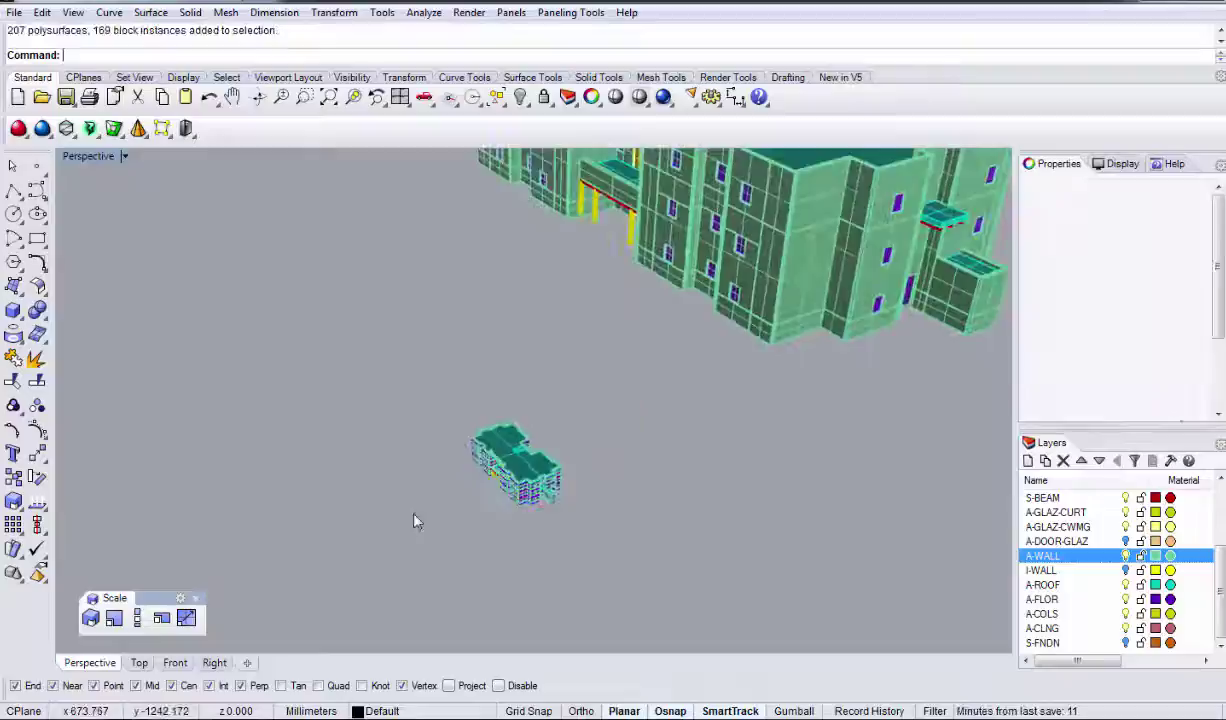
Step: Try to scale the selected building copy by 1/12
right_click(538, 530)
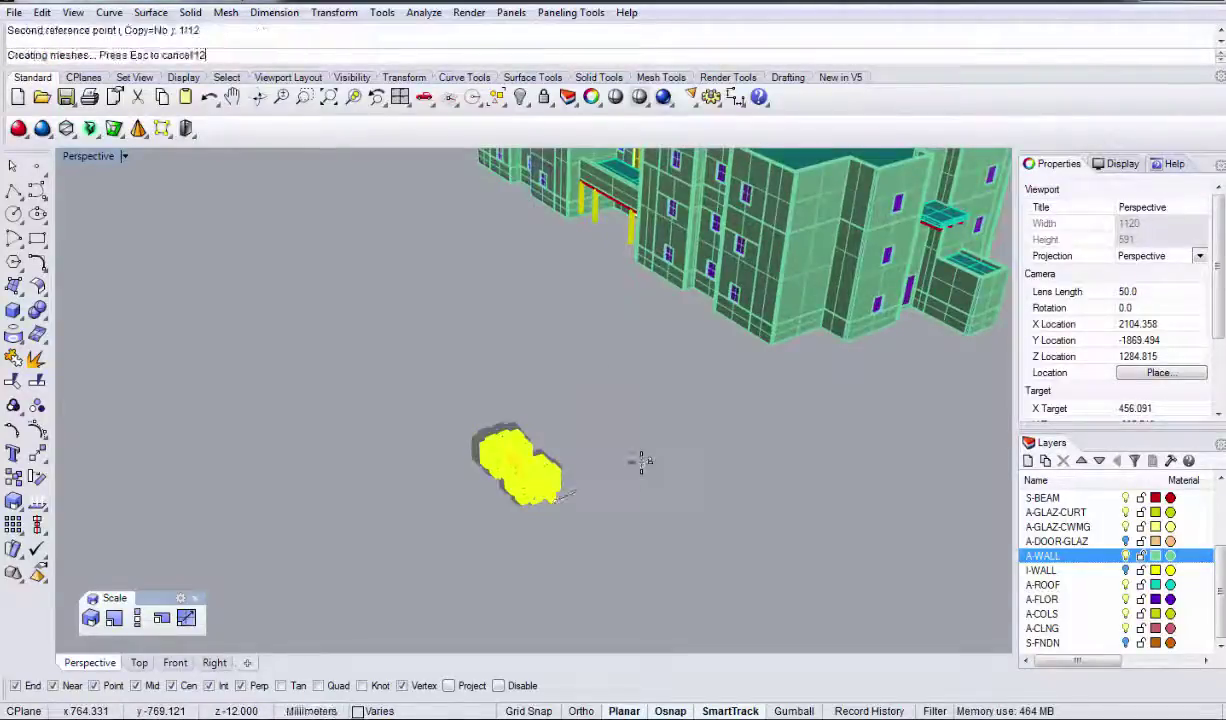
left_click(542, 492)
scroll(542, 487, "down", 3)
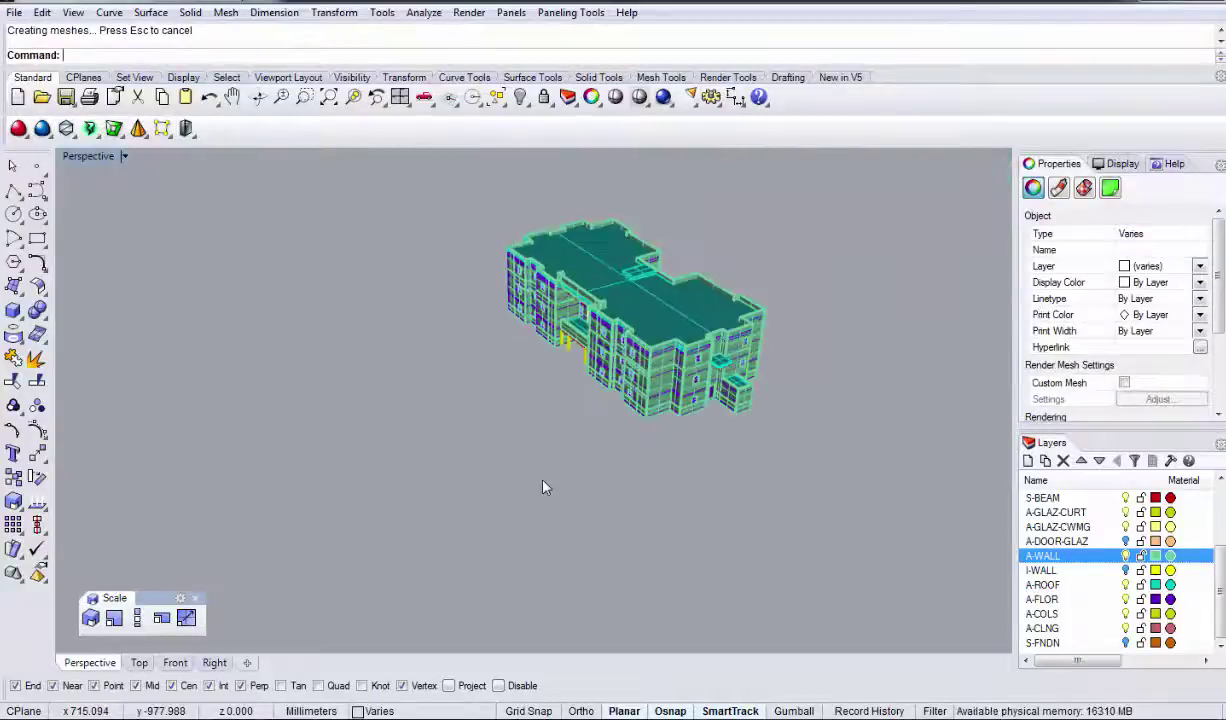
scroll(547, 483, "up", 5)
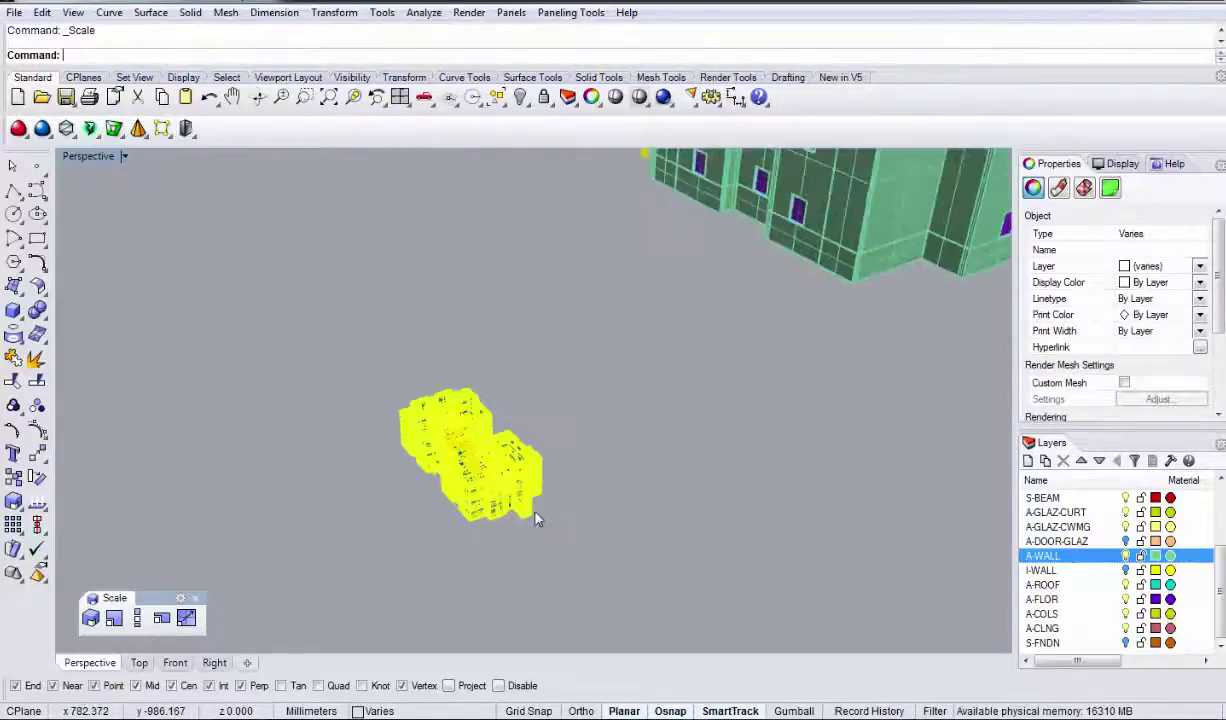
Step: Scale the selected building copy uniformly by 1/12 from the base corner of its end annex
key("Return")
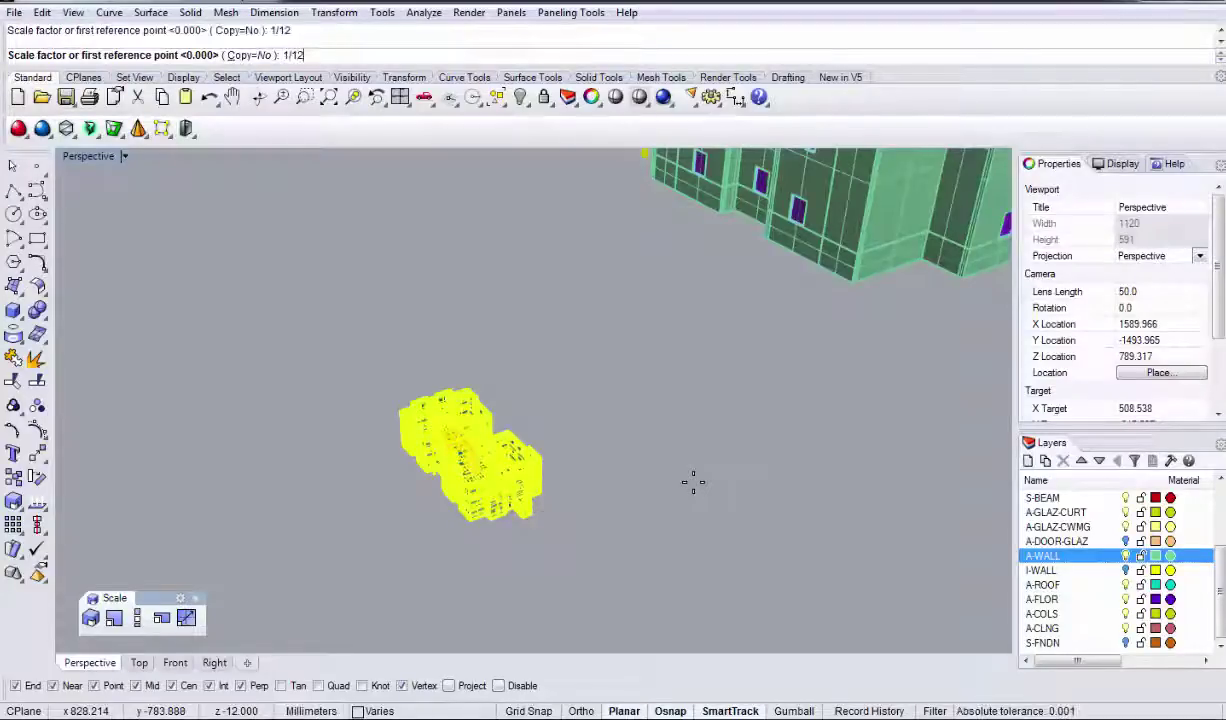
type("1/12")
key("Return")
left_click(540, 528)
scroll(535, 520, "up", 12)
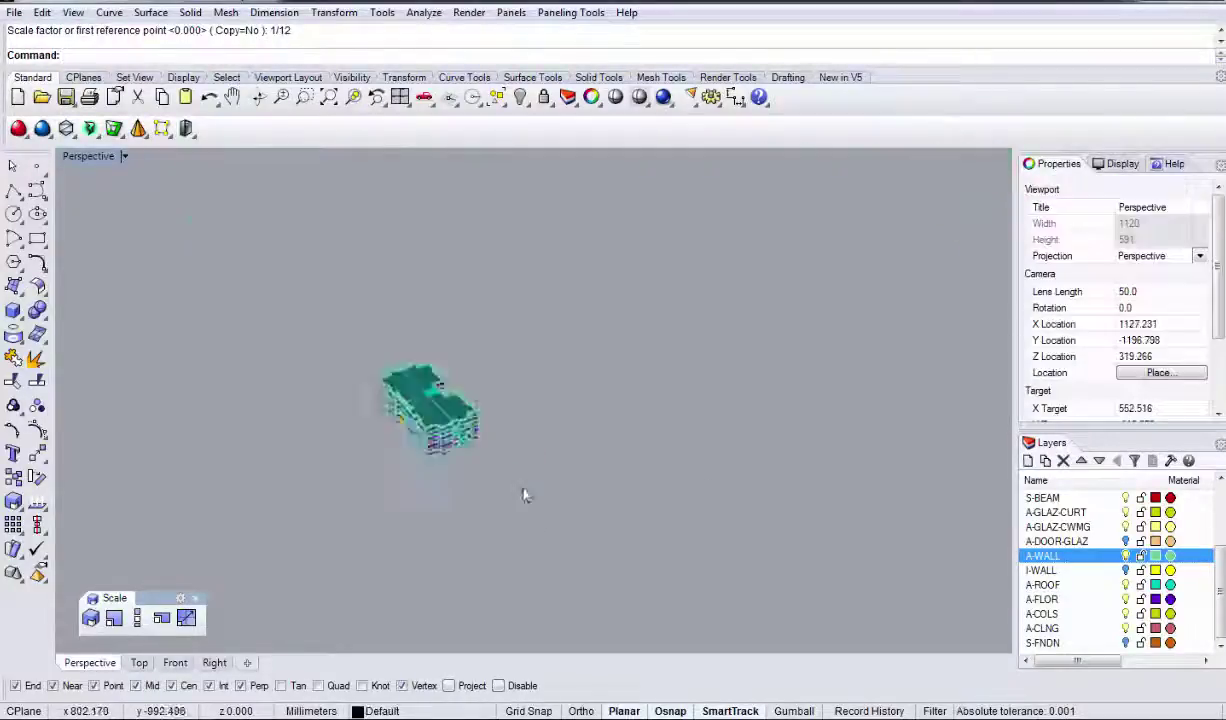
Step: Select the whole scaled building and convert it to polygon meshes at the preset density
scroll(454, 318, "down", 4)
right_click_drag(454, 320, 475, 364, "shift")
key("ctrl+a")
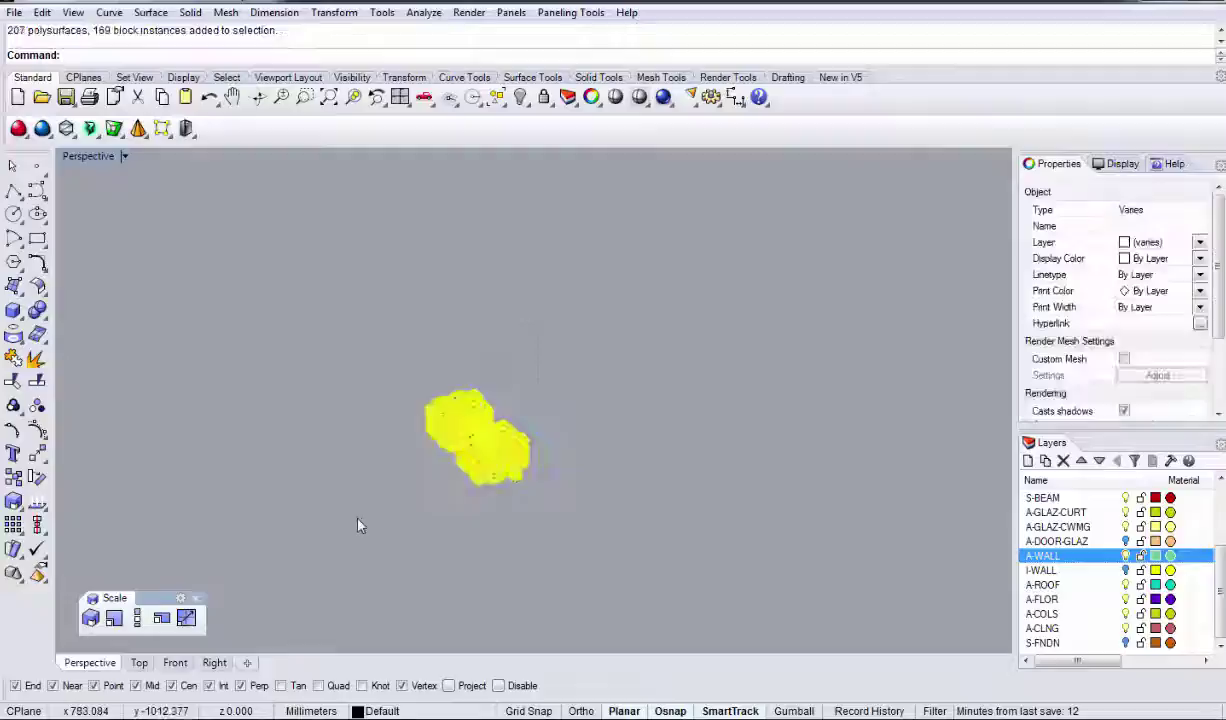
type("Mesh")
key("Return")
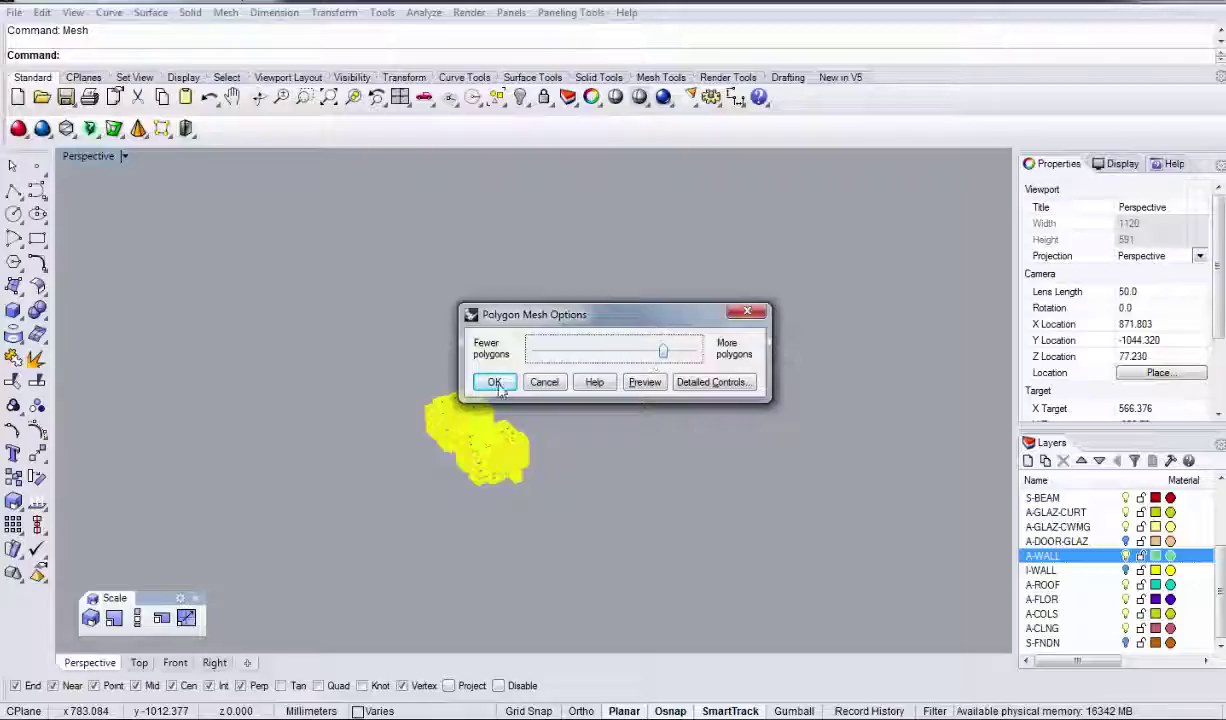
left_click_drag(584, 316, 506, 261)
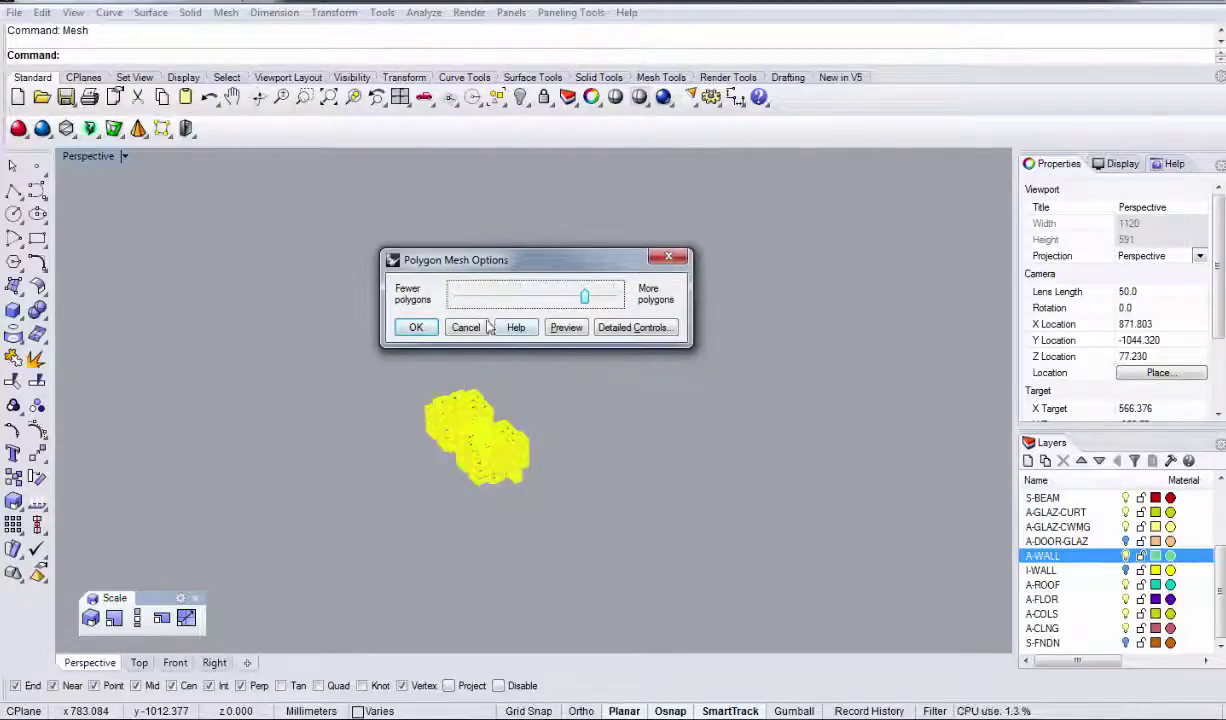
left_click(416, 329)
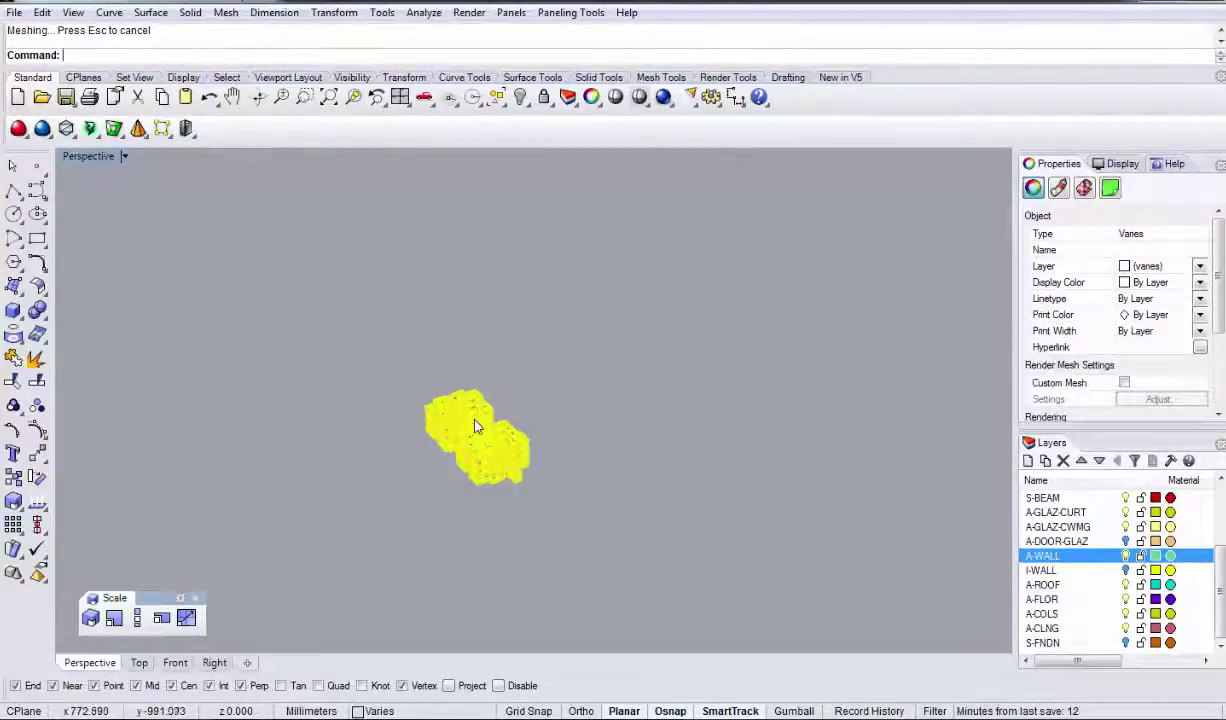
Step: Move the selected surface building away from its mesh version and compare both models side by side
left_click_drag(481, 430, 587, 382)
left_click(539, 456)
right_click_drag(567, 469, 454, 408)
scroll(401, 411, "down", 9)
left_click(304, 96)
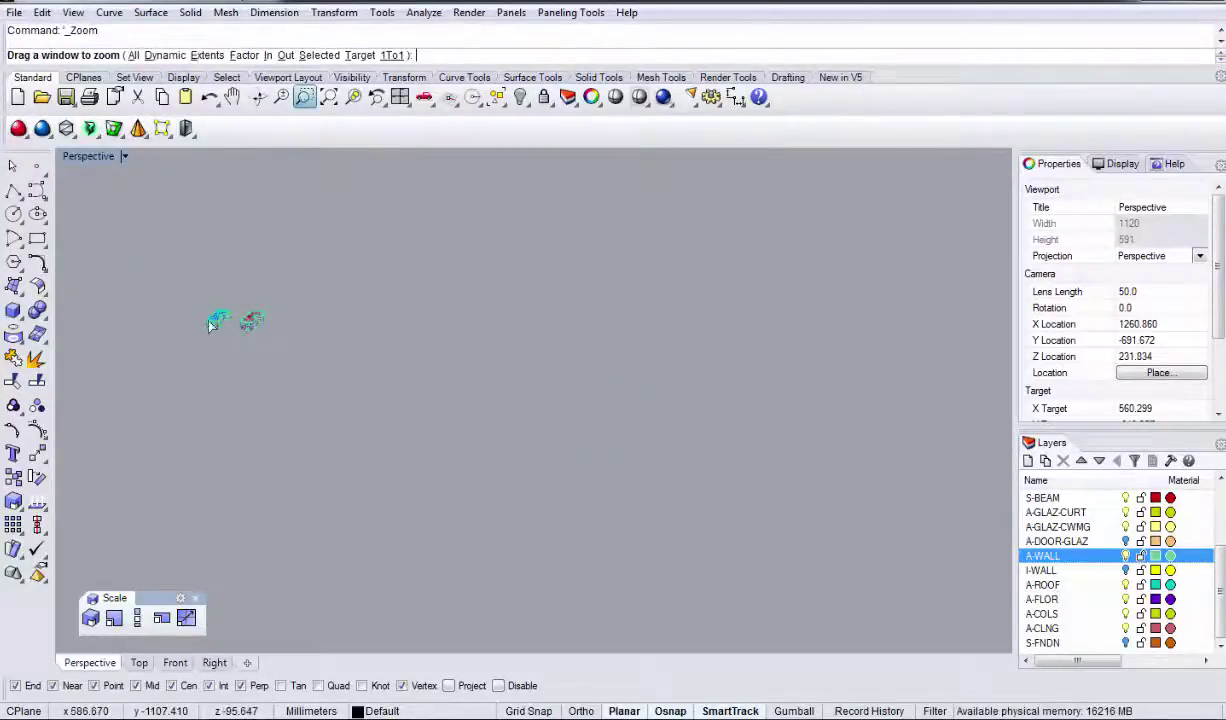
left_click_drag(209, 321, 251, 322)
right_click_drag(222, 334, 250, 408)
scroll(205, 356, "down", 3)
right_click_drag(256, 354, 275, 352)
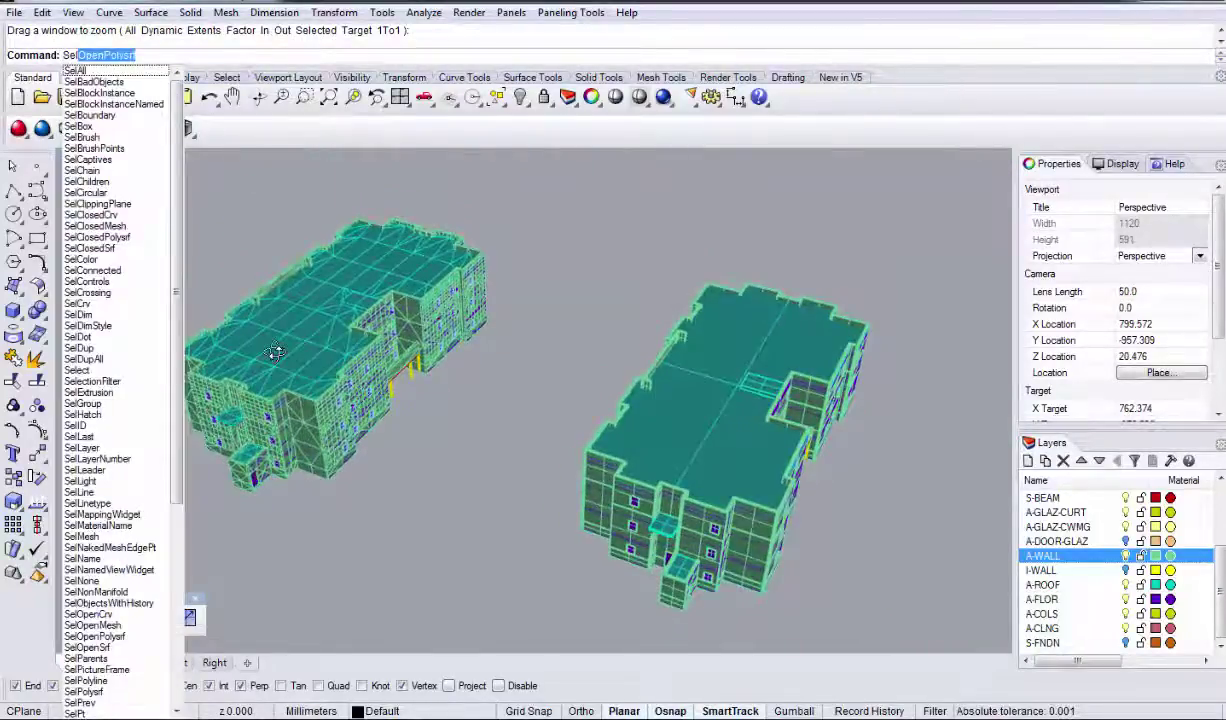
Step: Select all open meshes, examine them around the entrance glazing, and delete them
type("Op")
key("Return")
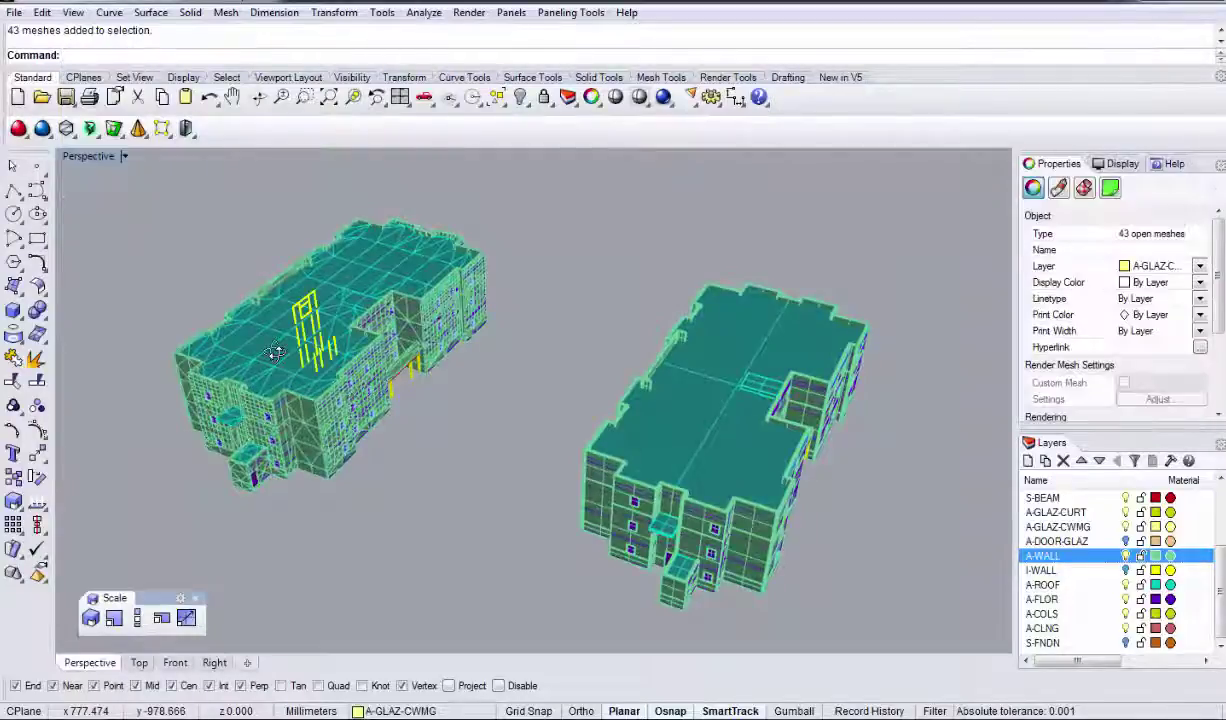
right_click_drag(258, 334, 336, 450)
scroll(336, 450, "up", 6)
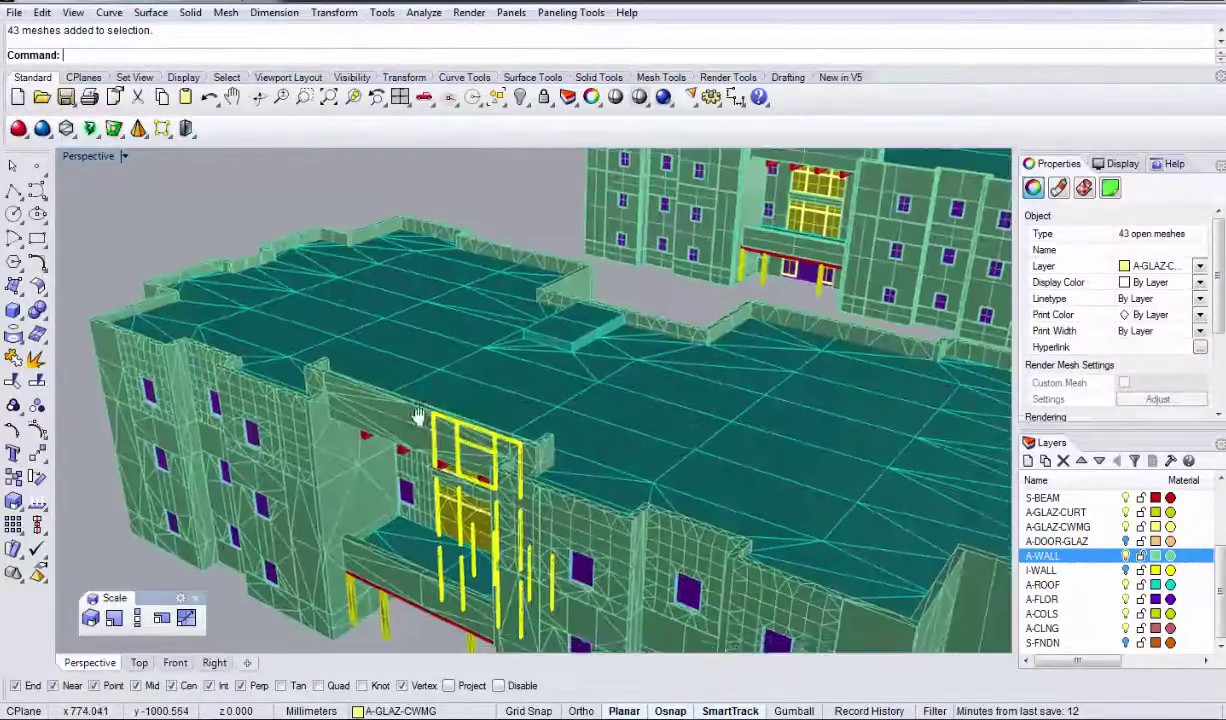
right_click_drag(416, 416, 513, 391)
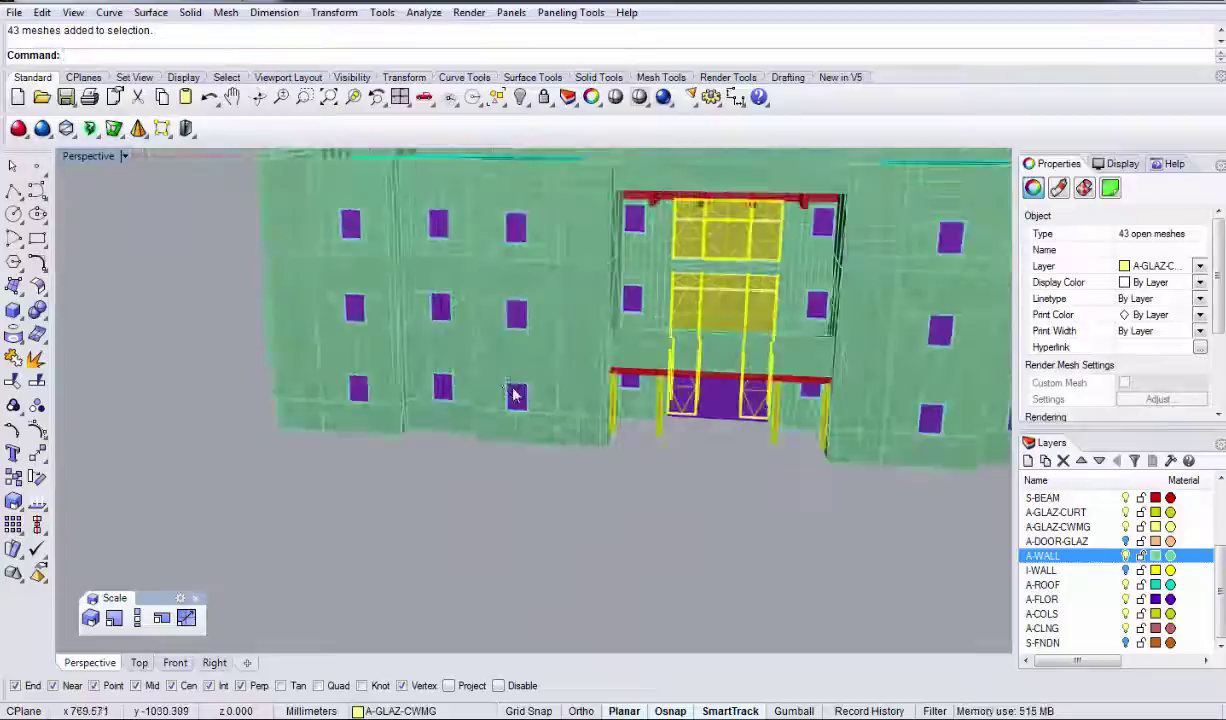
right_click_drag(513, 395, 540, 397)
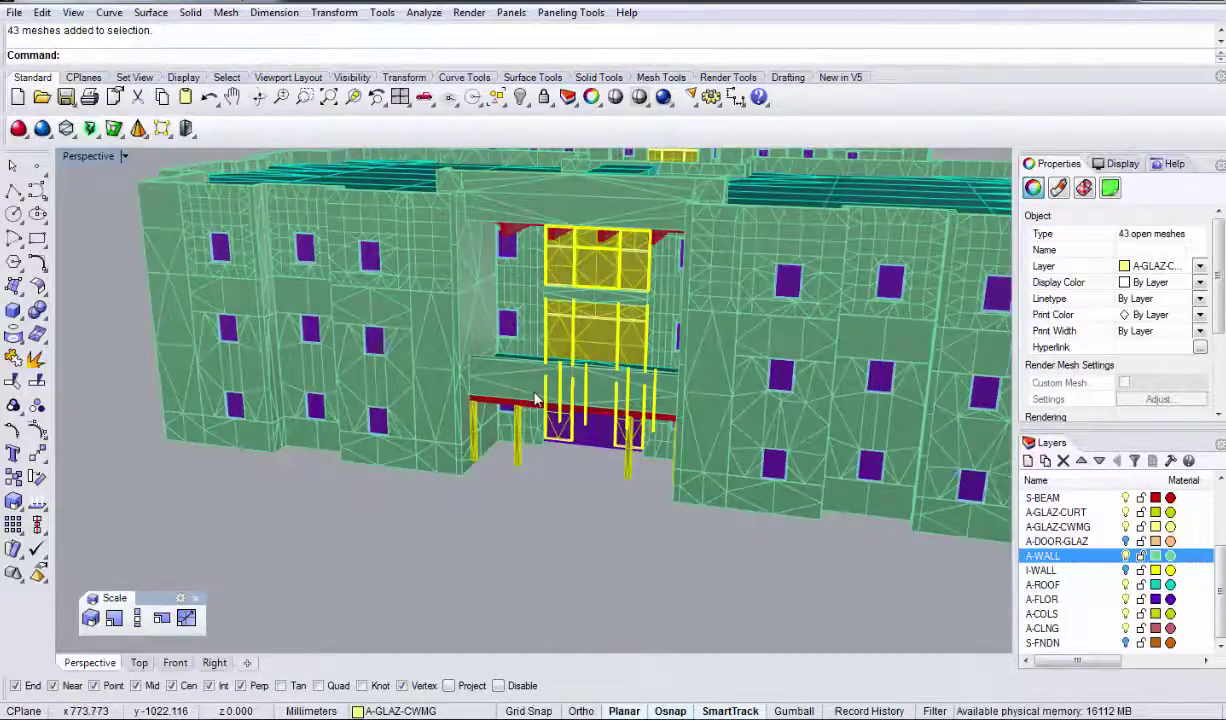
key("Delete")
scroll(535, 398, "down", 3)
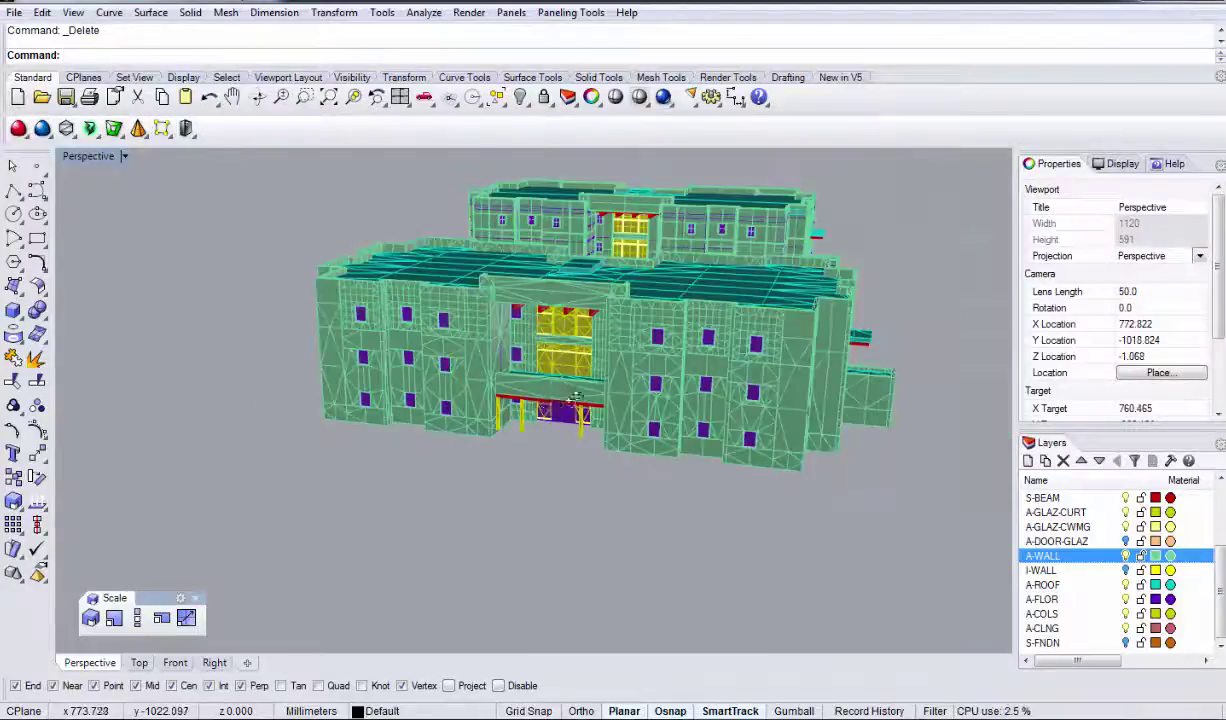
Step: Undo the open mesh deletion, the move of the surface building and the meshing
right_click_drag(535, 398, 470, 428)
scroll(505, 420, "down", 2)
key("ctrl+z")
key("ctrl+z")
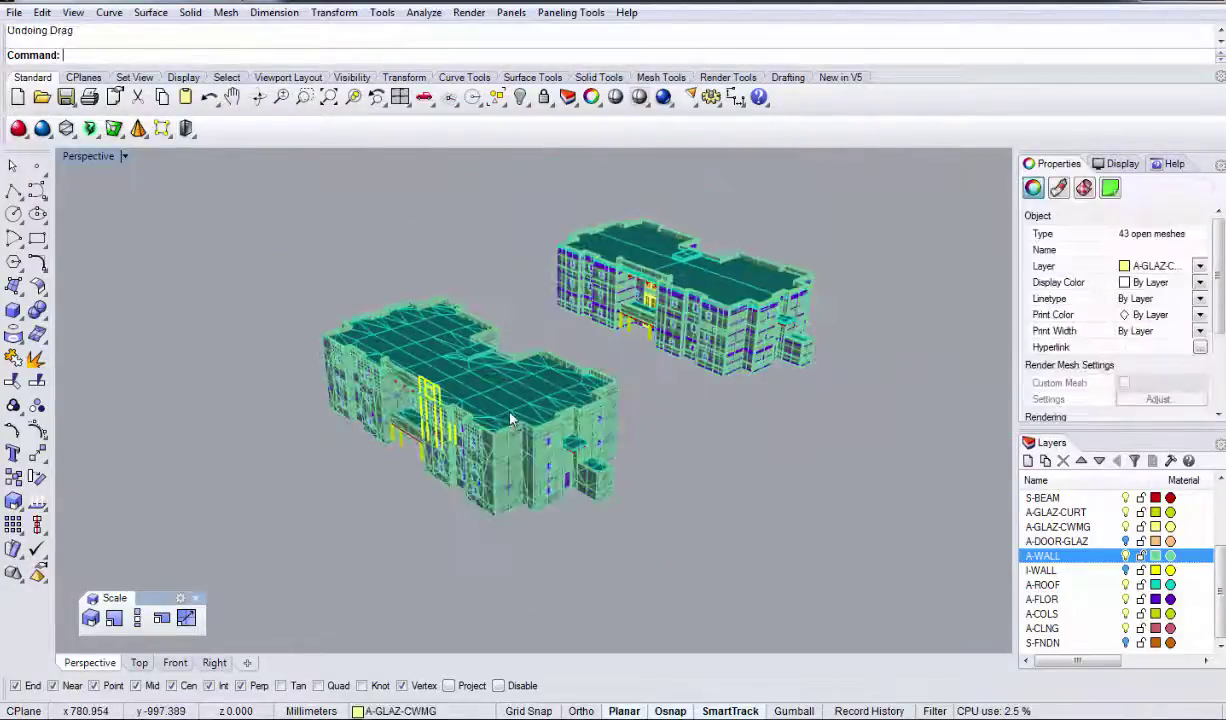
key("ctrl+z")
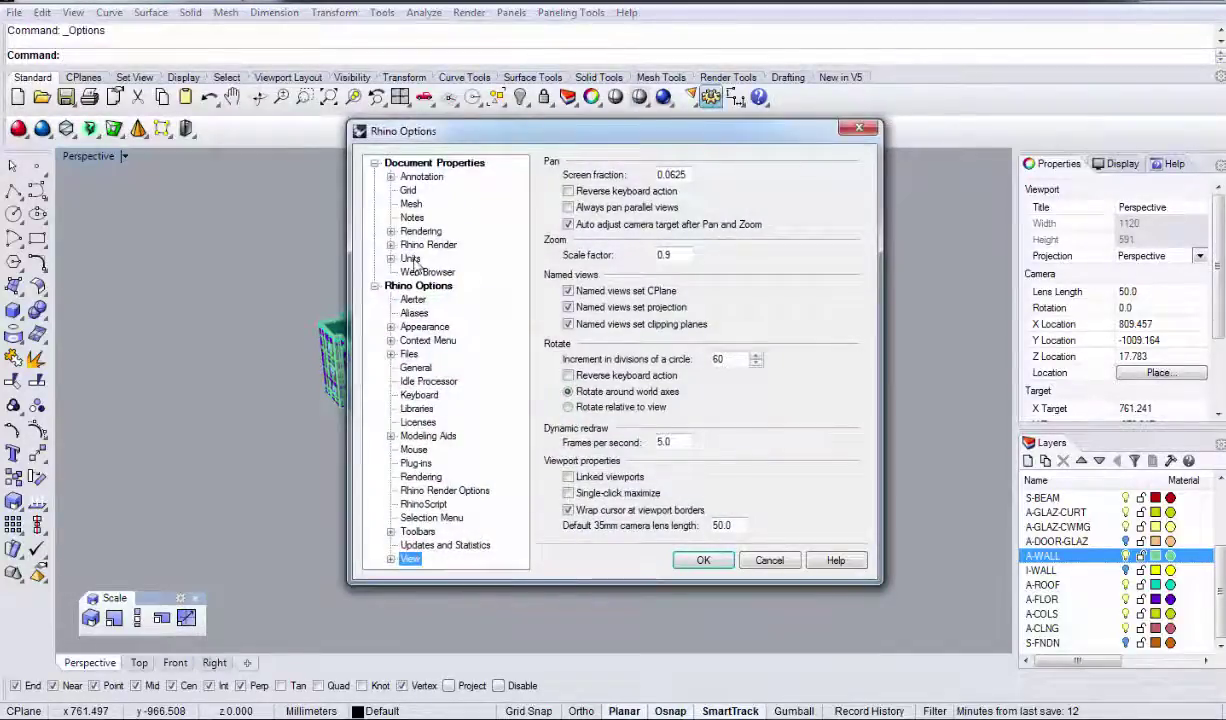
Step: Set the document's absolute tolerance to 0.000001 units and select the whole scaled building
left_click(410, 259)
left_click(669, 215)
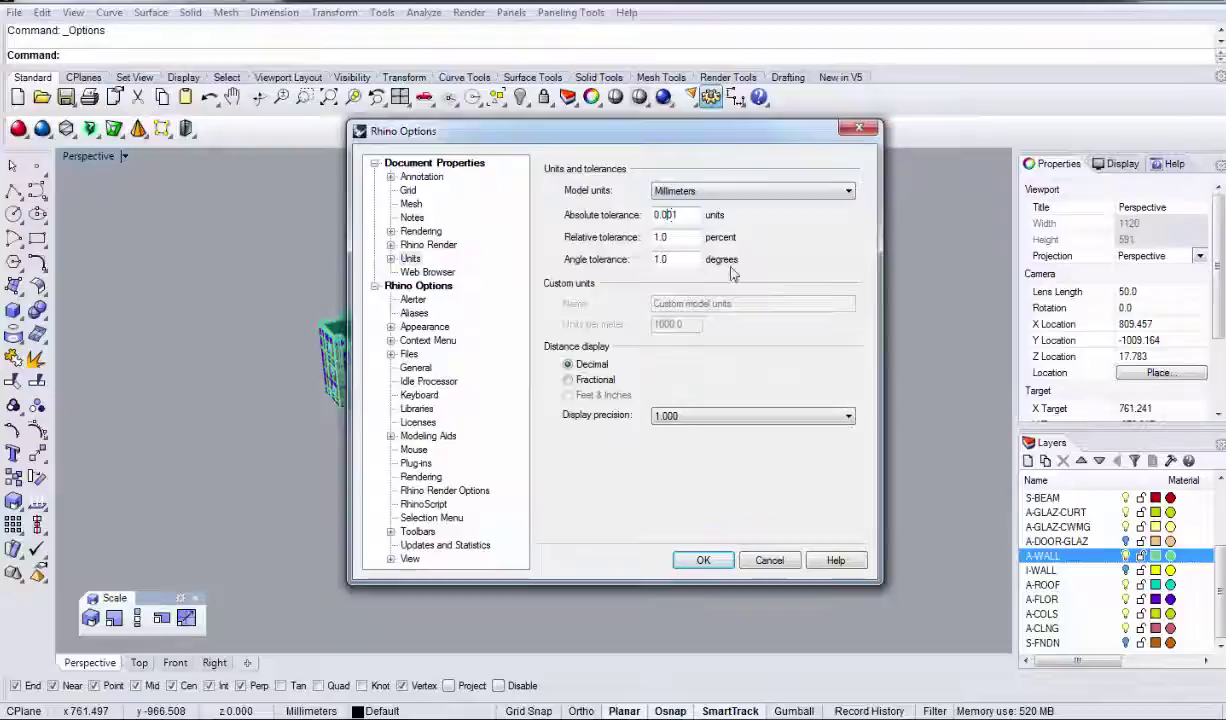
left_click(703, 560)
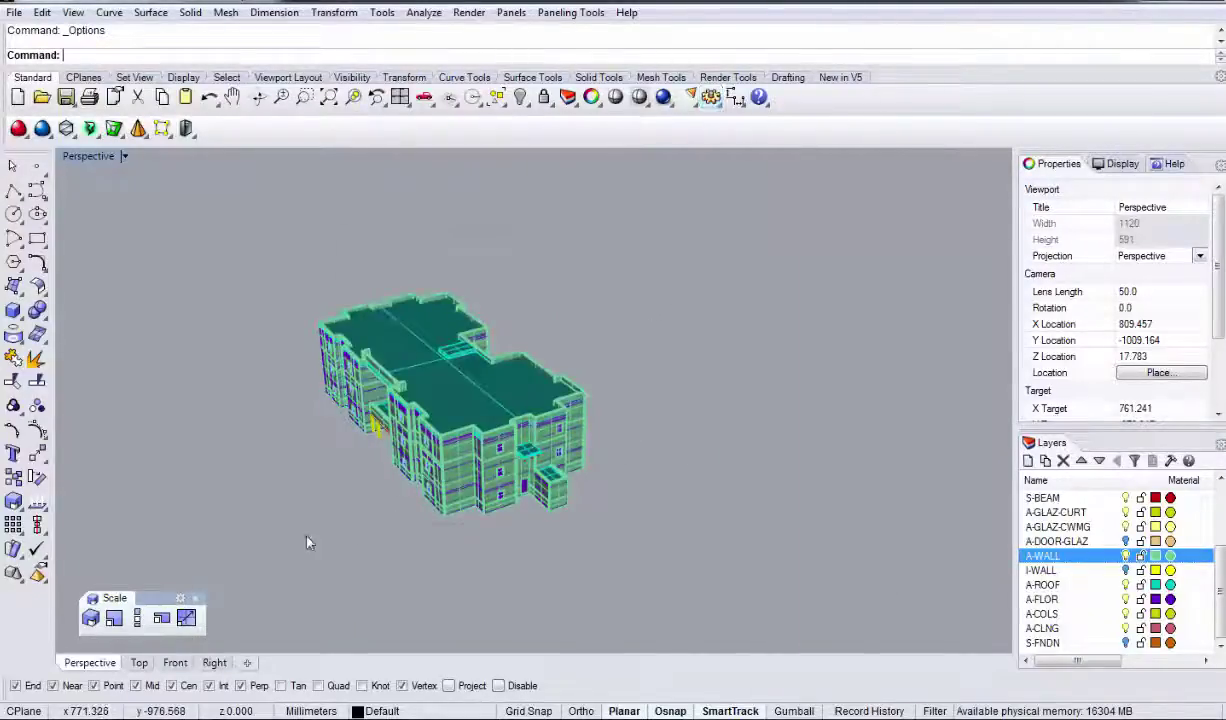
key("ctrl+a")
type("Export")
key("Return")
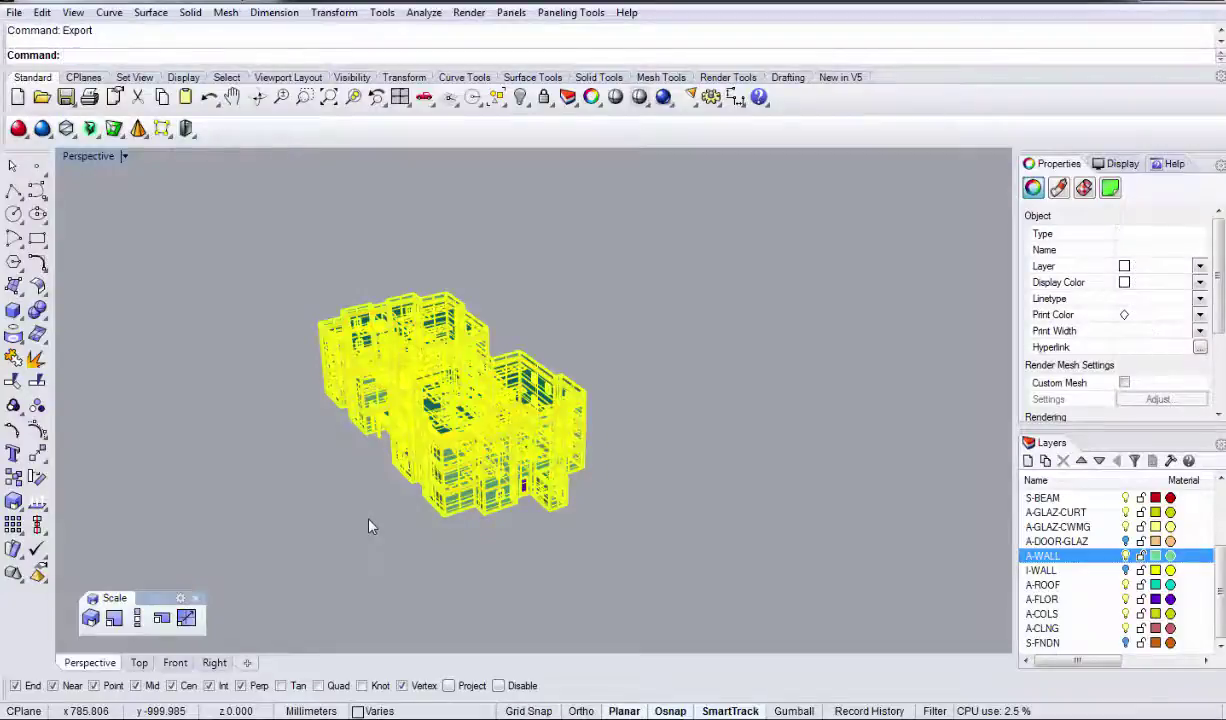
left_click(950, 576)
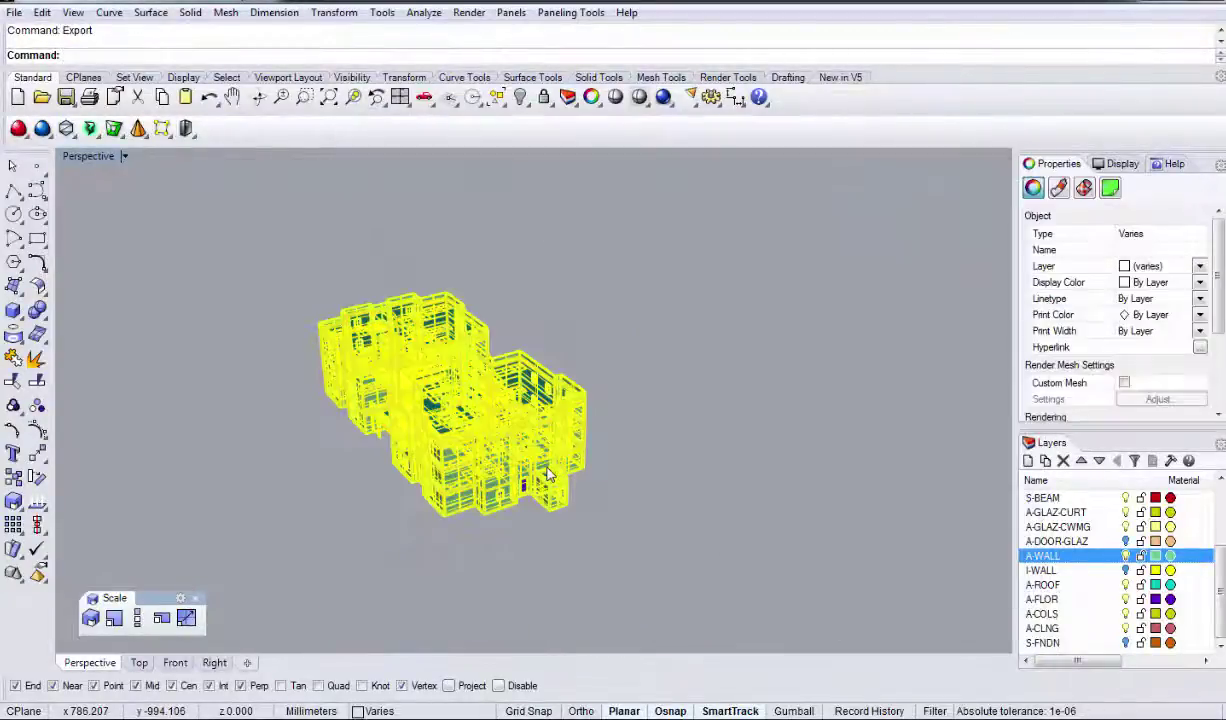
Step: Convert the selected building to polygon meshes at the preset density and clear the selection
type("Mesh")
key("Return")
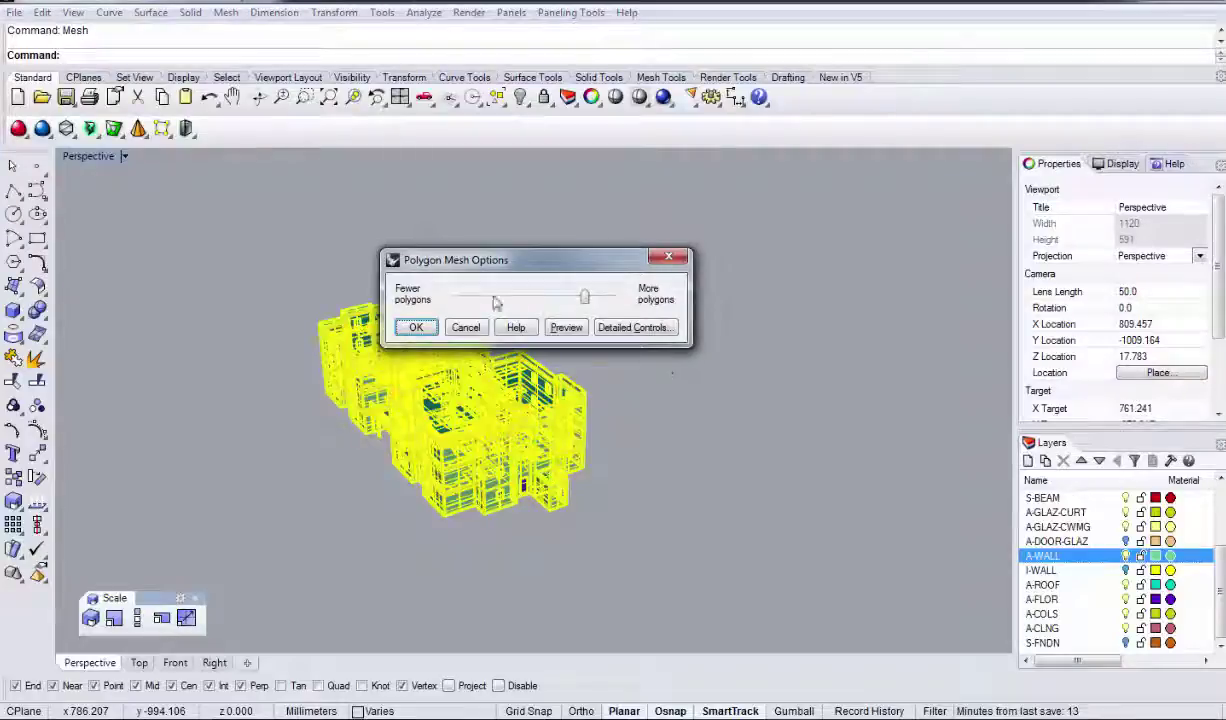
left_click(416, 328)
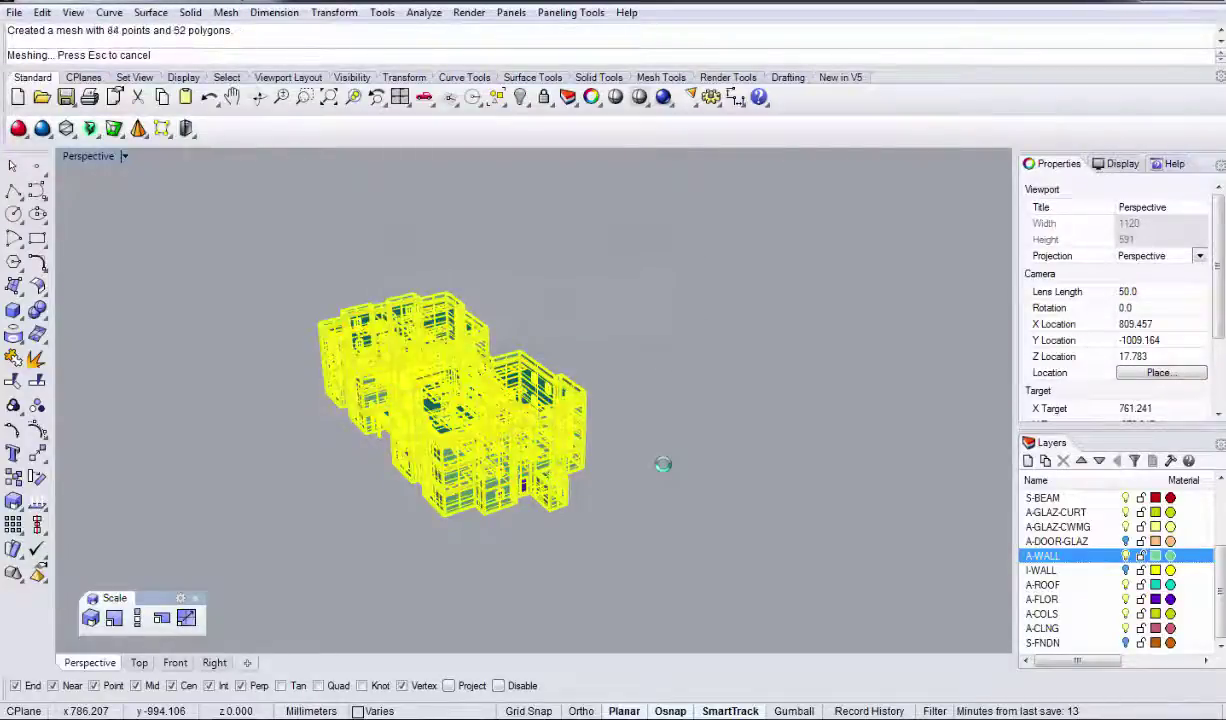
key("Escape")
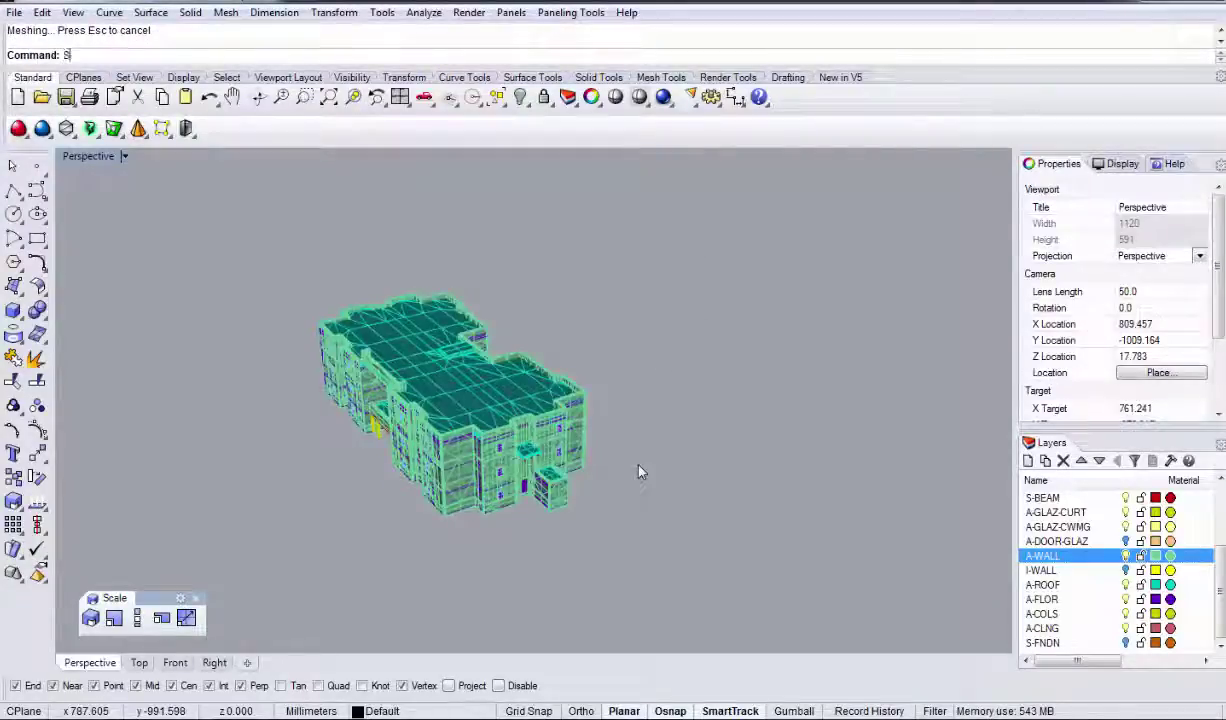
Step: Select all open meshes in the building and delete them
type("SelOp")
key("Return")
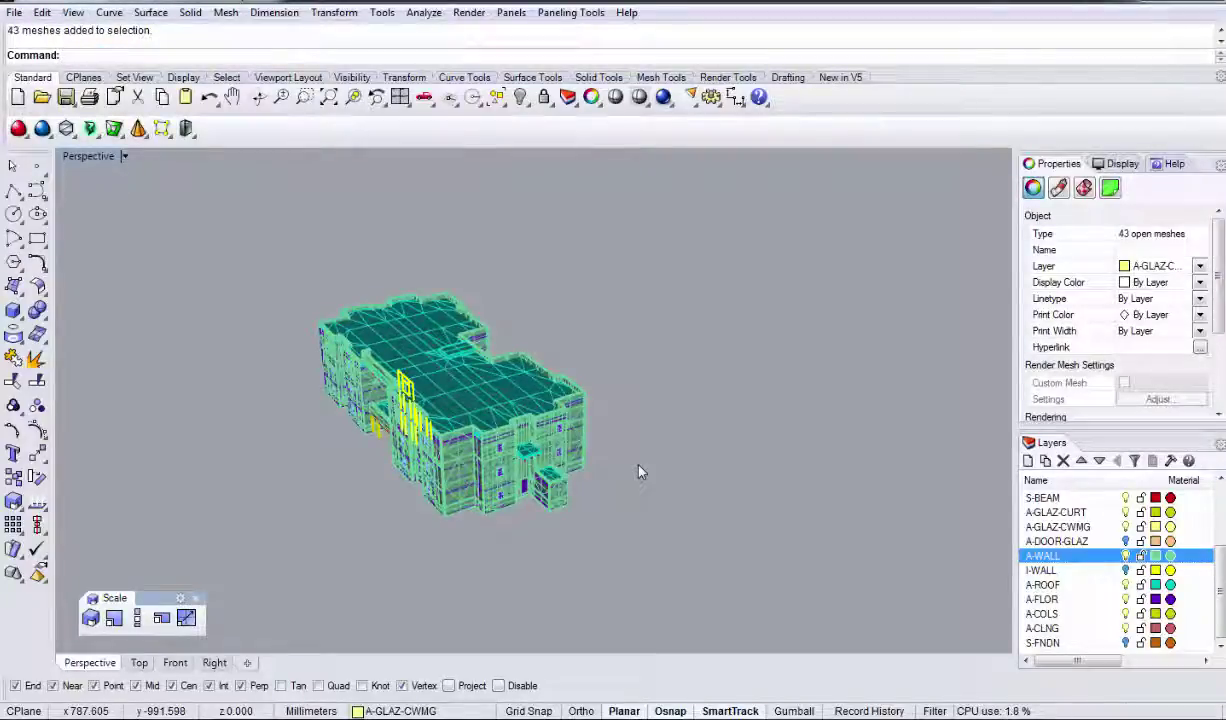
key("Delete")
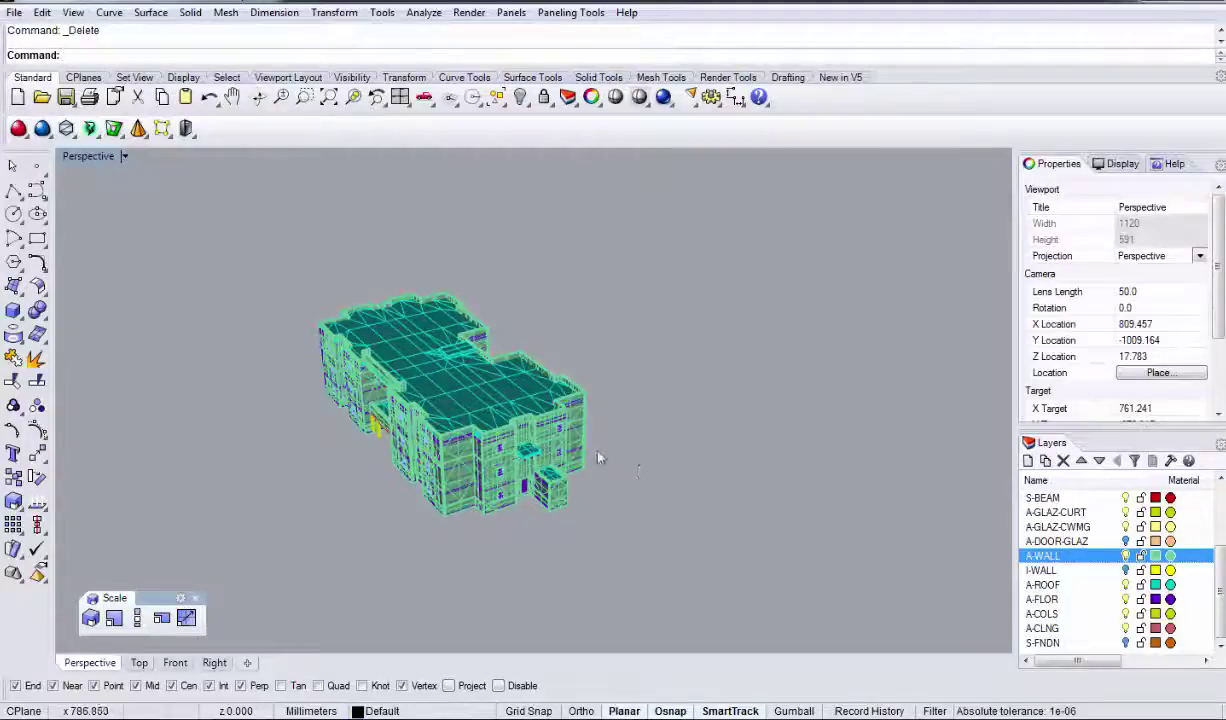
Step: Select all closed meshes of the building
right_click_drag(599, 456, 584, 495)
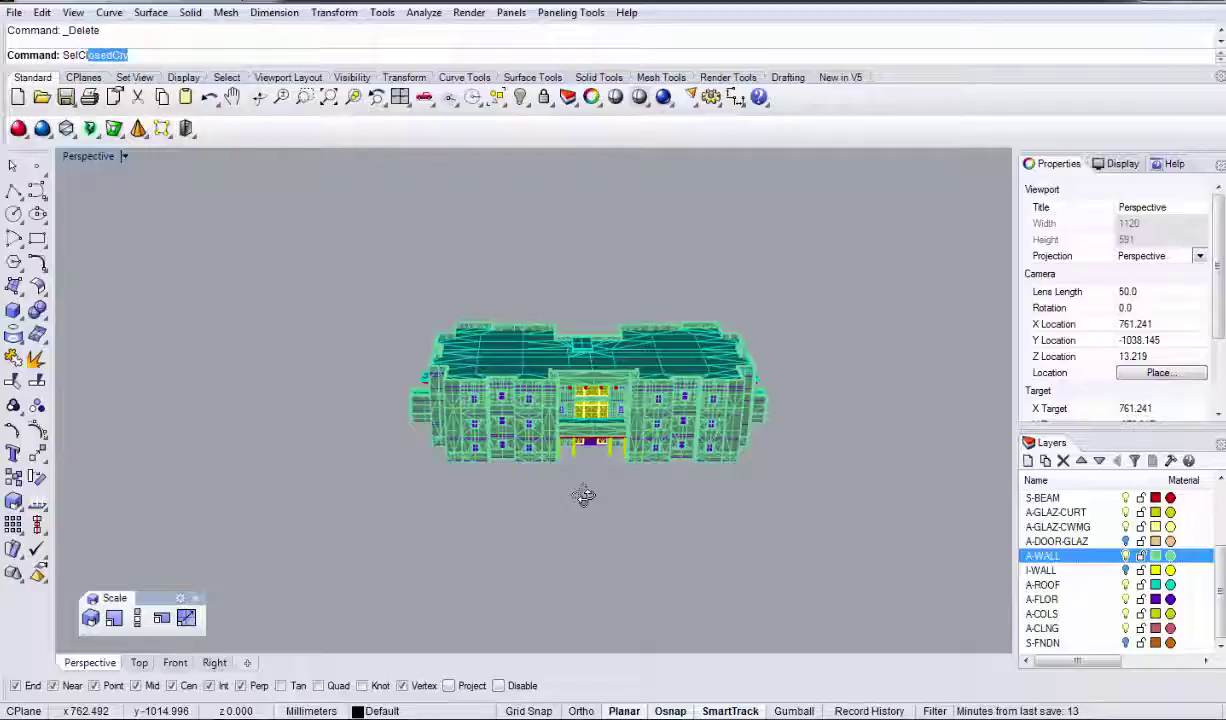
key("Down")
key("Down")
key("Return")
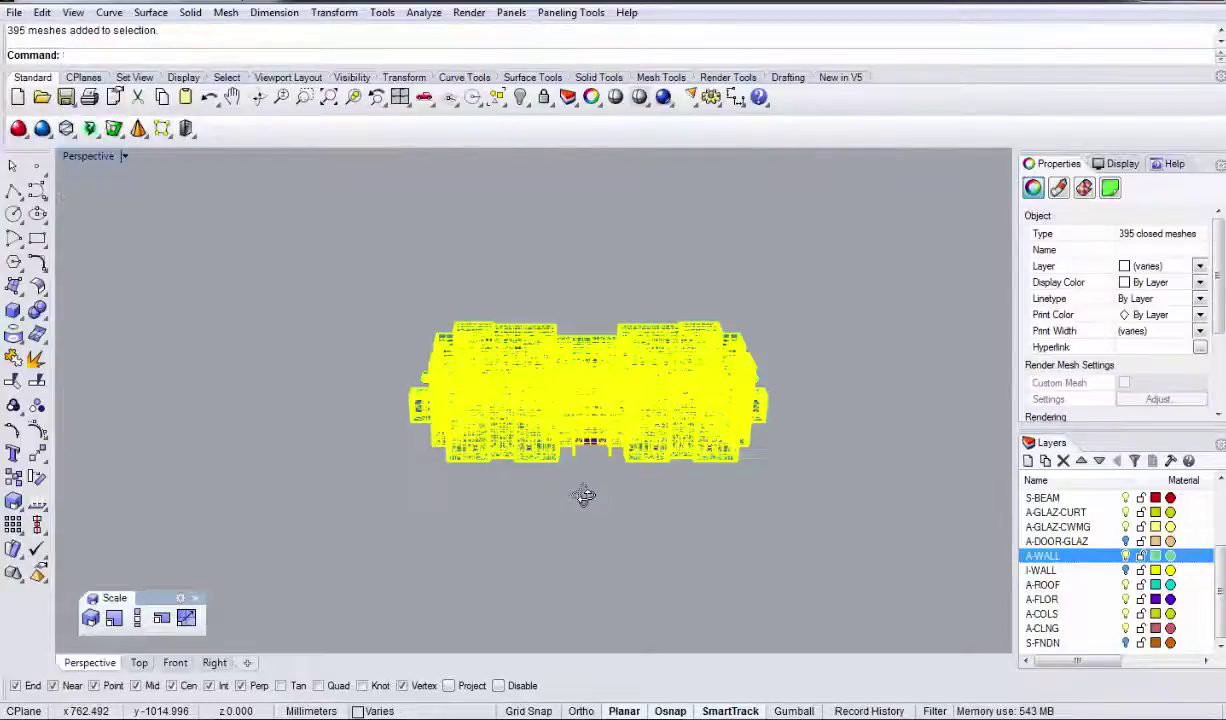
Step: Start exporting the selected closed meshes to the Desktop folder in STL (Stereolithography) format
right_click_drag(584, 497, 515, 497)
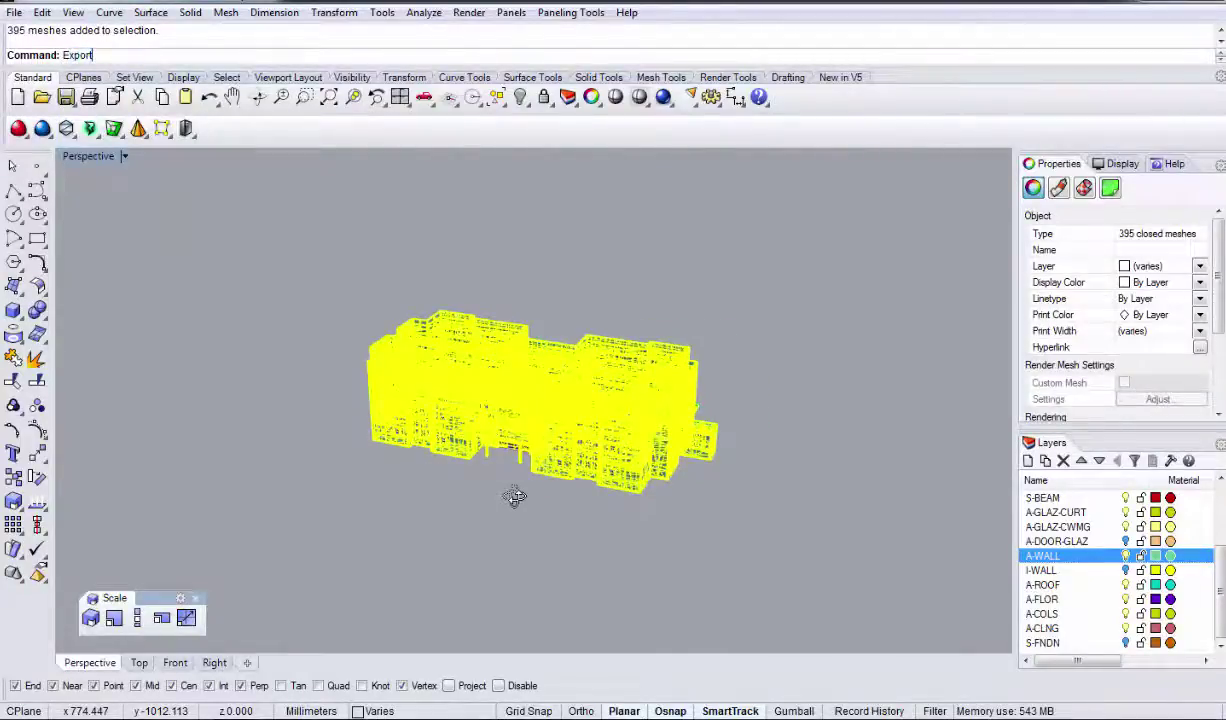
key("Return")
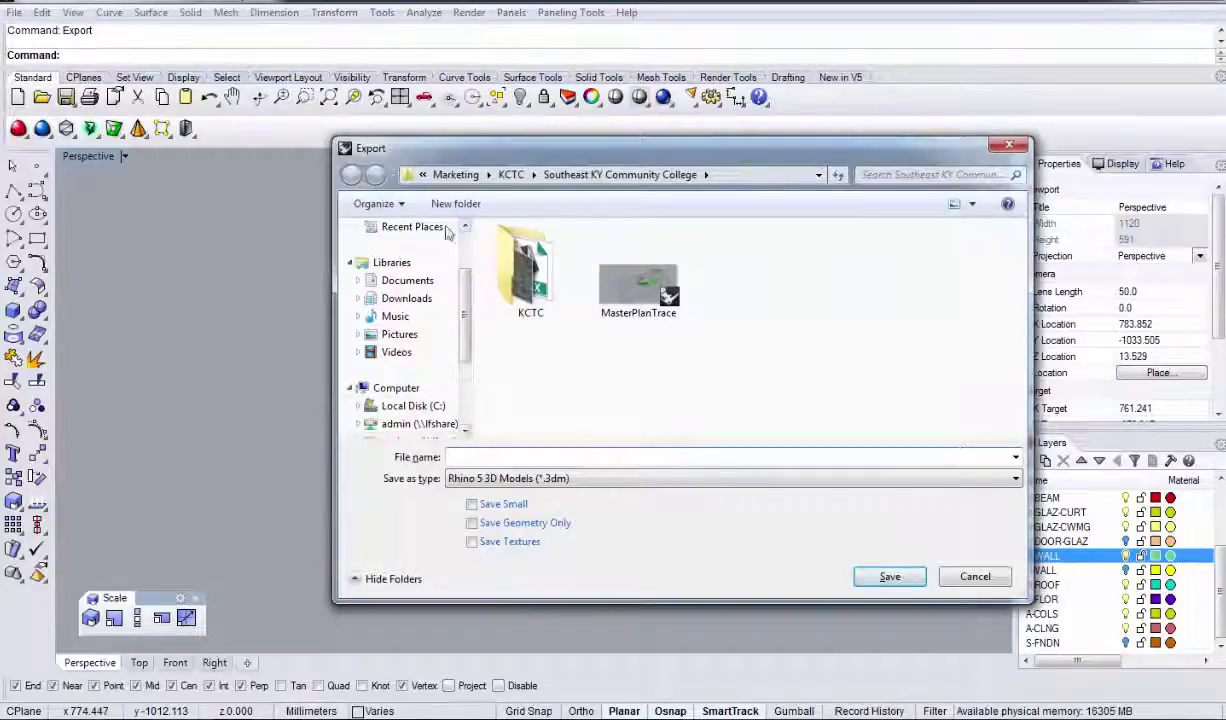
scroll(422, 258, "up", 2)
left_click(403, 271)
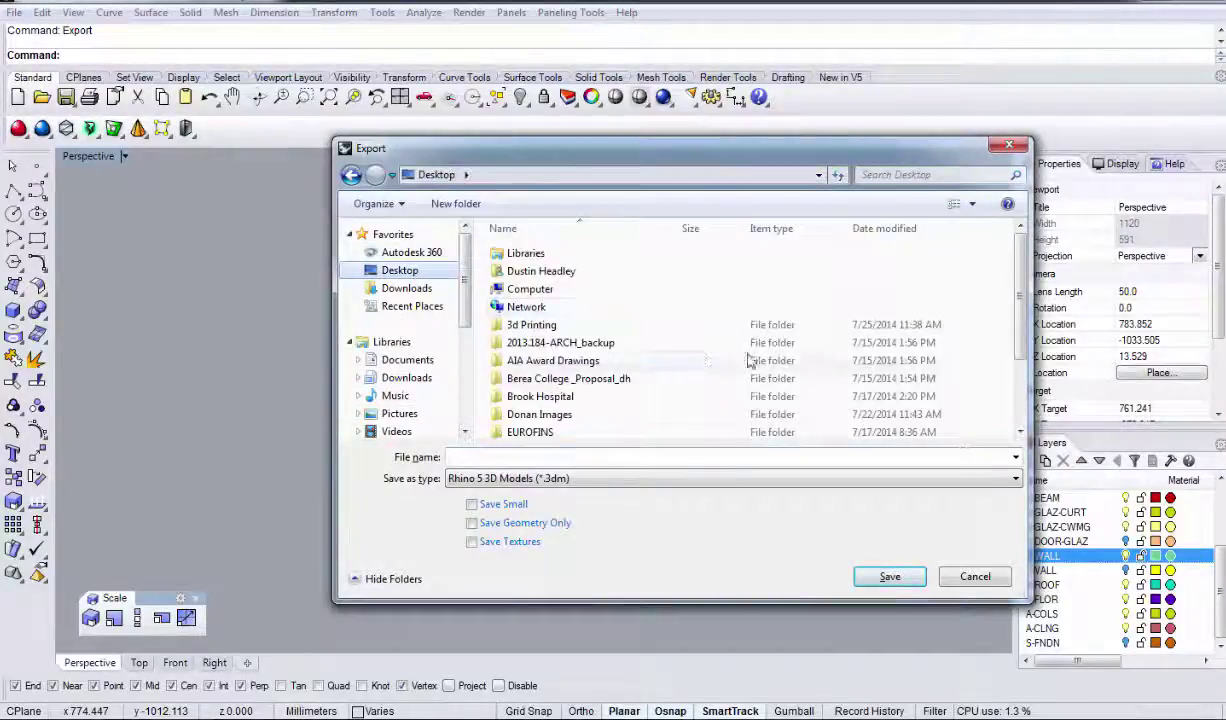
scroll(1020, 328, "down", 2)
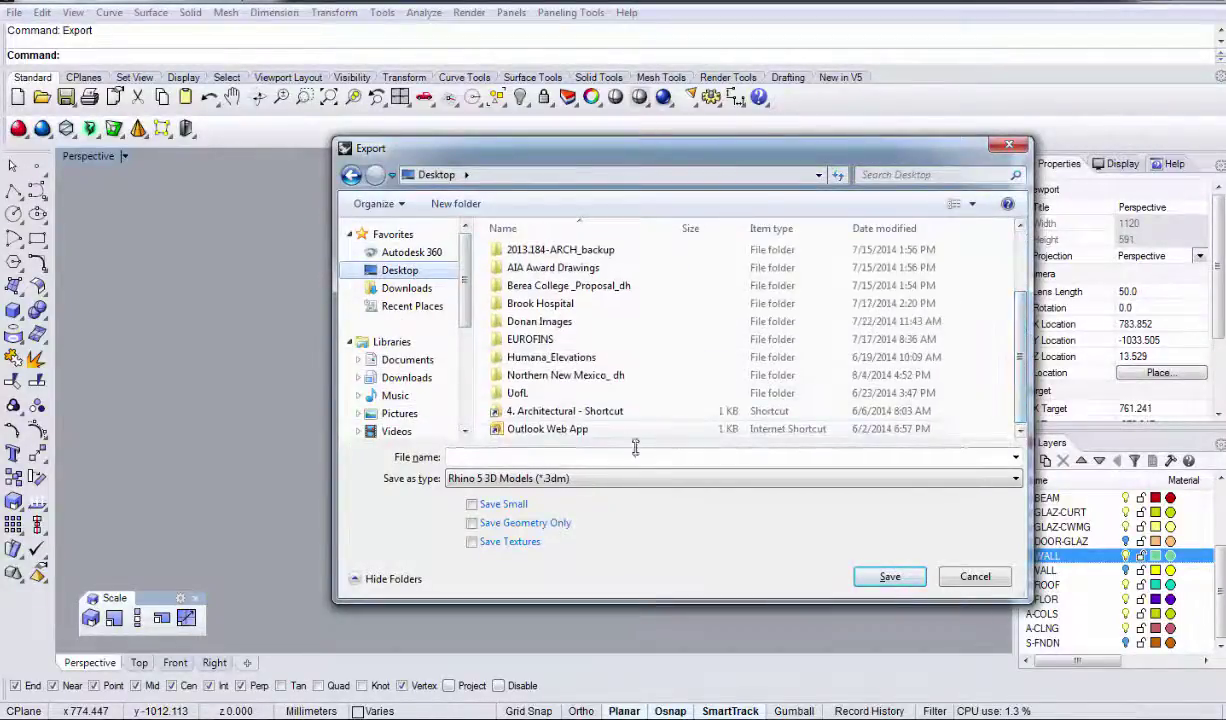
left_click(648, 478)
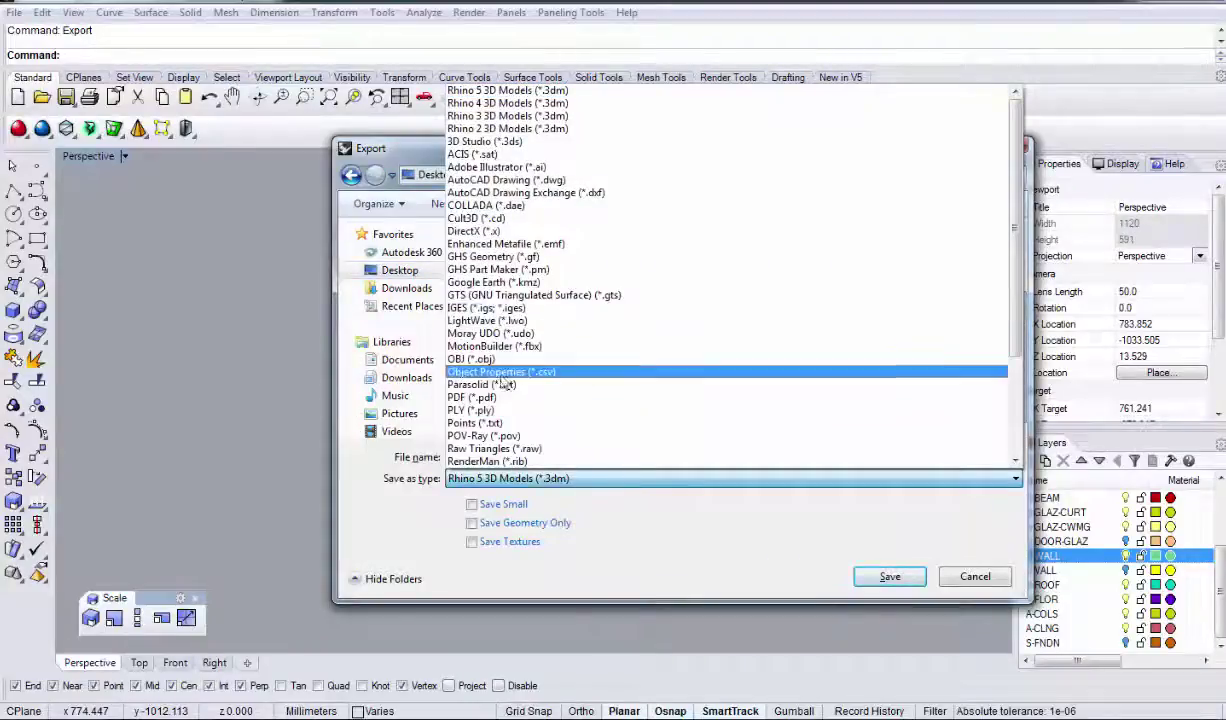
scroll(500, 350, "down", 4)
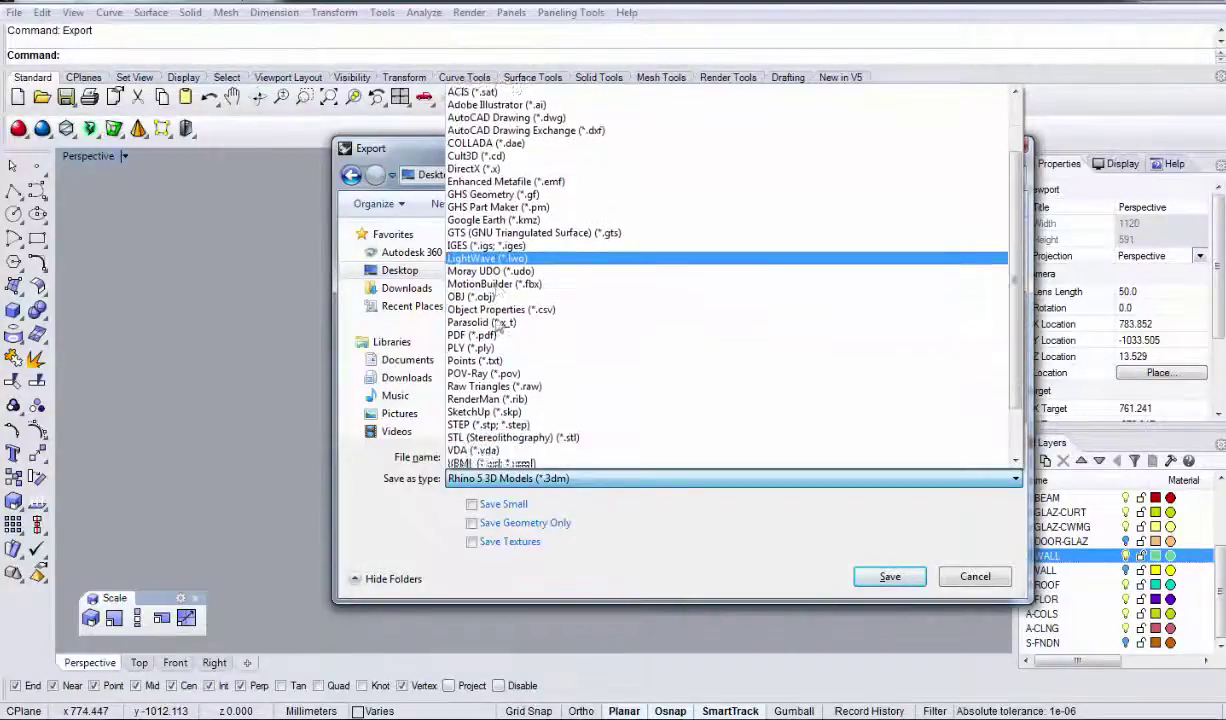
left_click(507, 361)
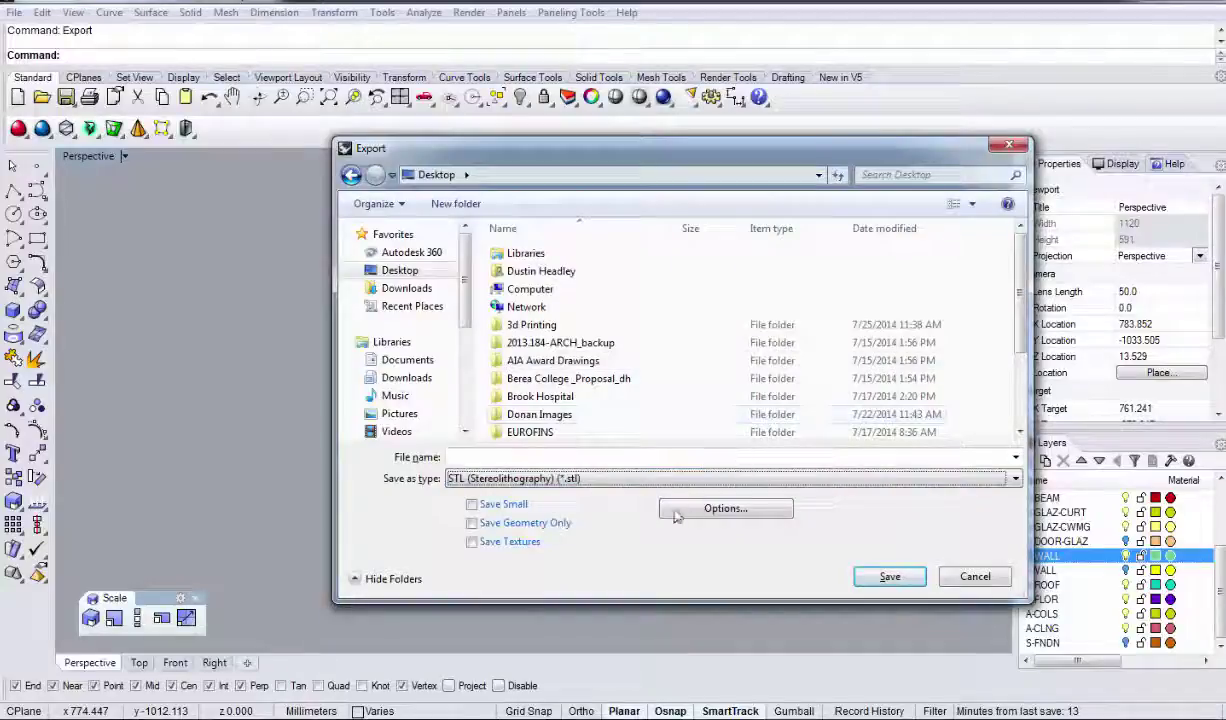
Step: Save the export as for3DPrinting.stl, replacing the existing file, with the Binary file type and without open objects
left_click(598, 456)
type("fo")
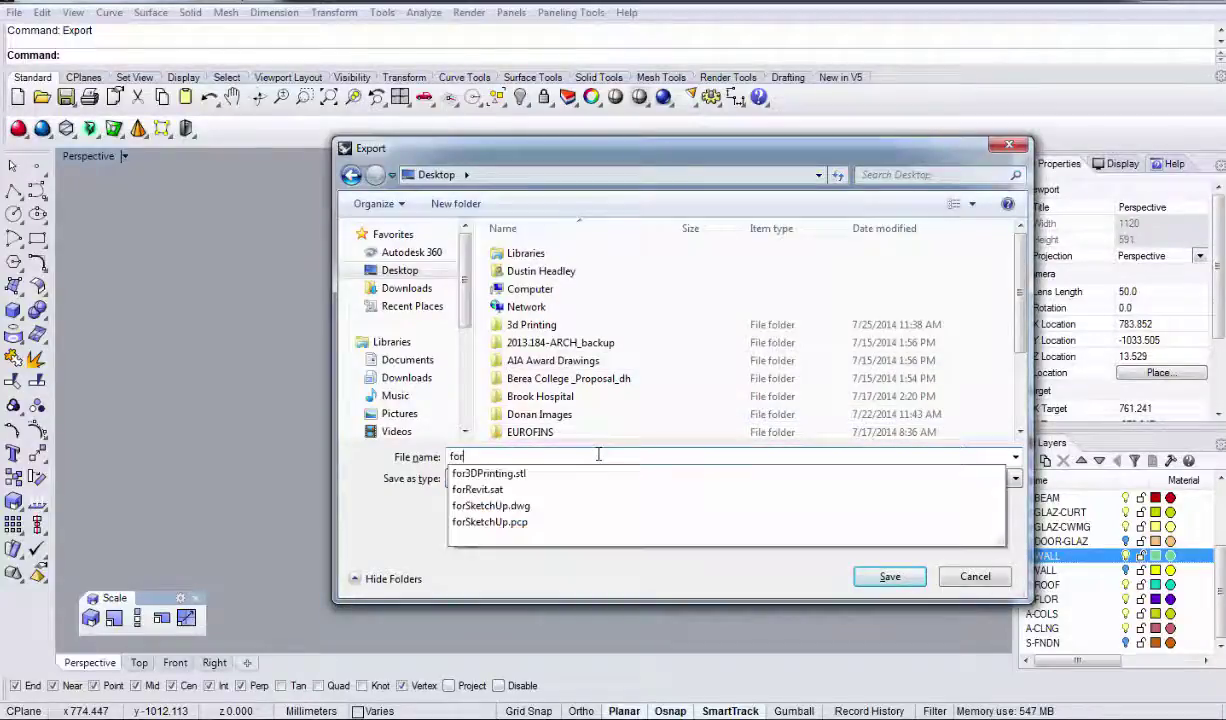
type("r")
key("Down")
key("Return")
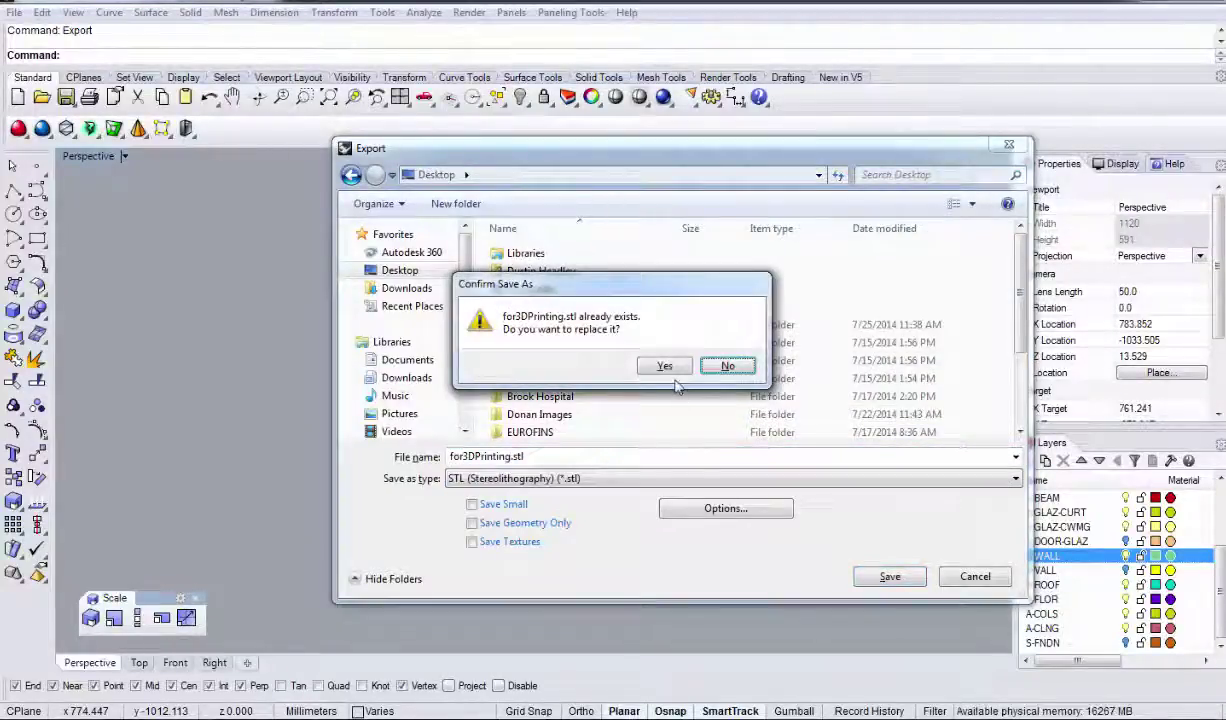
left_click(664, 365)
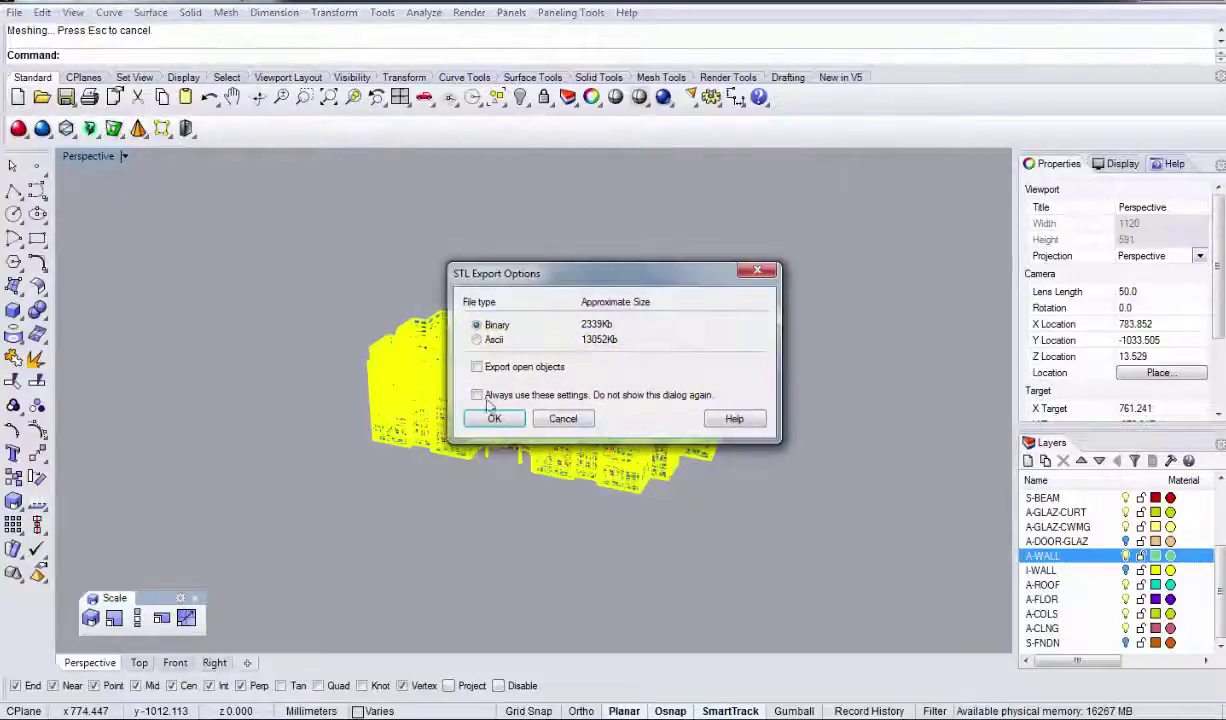
left_click(494, 419)
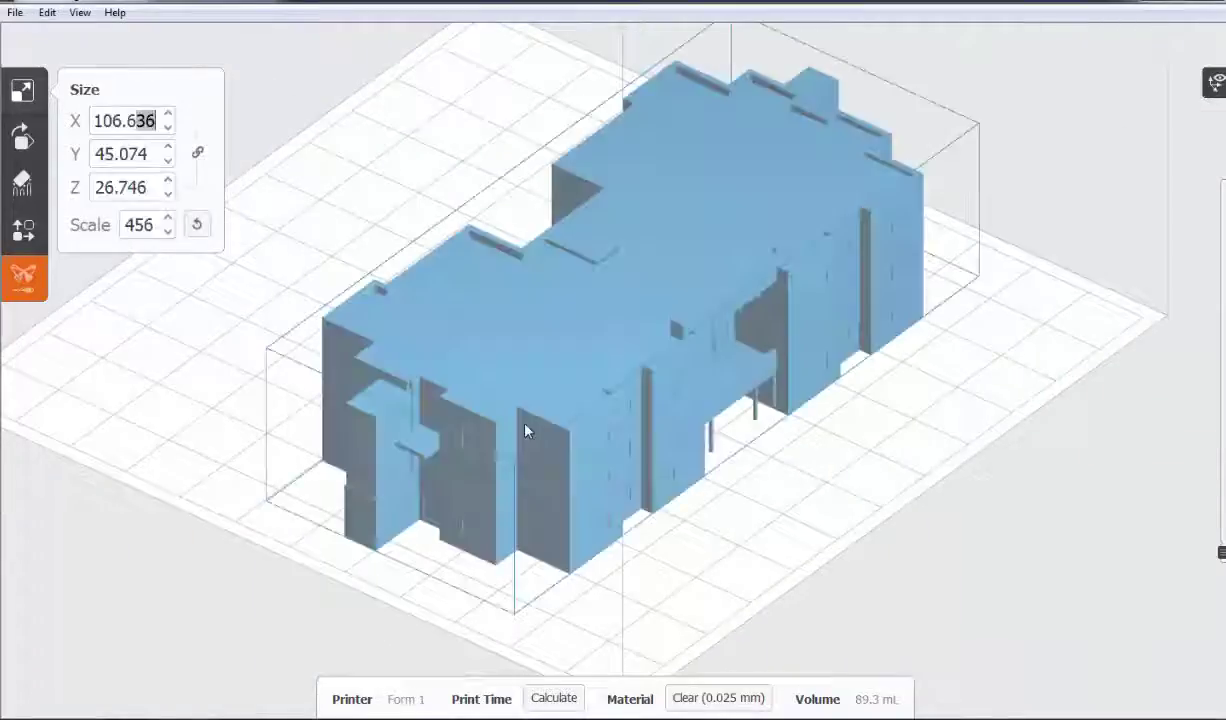
Step: Switch to PreForm, delete the old model from the build platform and load for3DPrinting.stl from the Desktop, ignoring the repair offer
key("Delete")
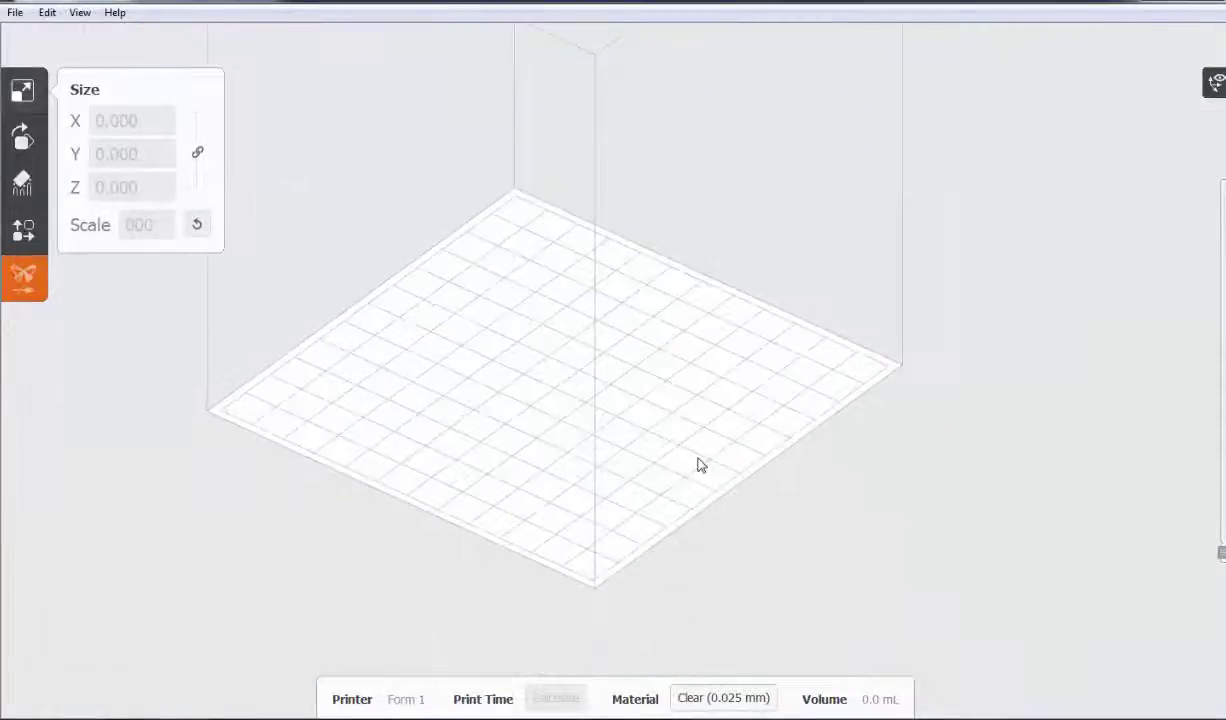
left_click(15, 14)
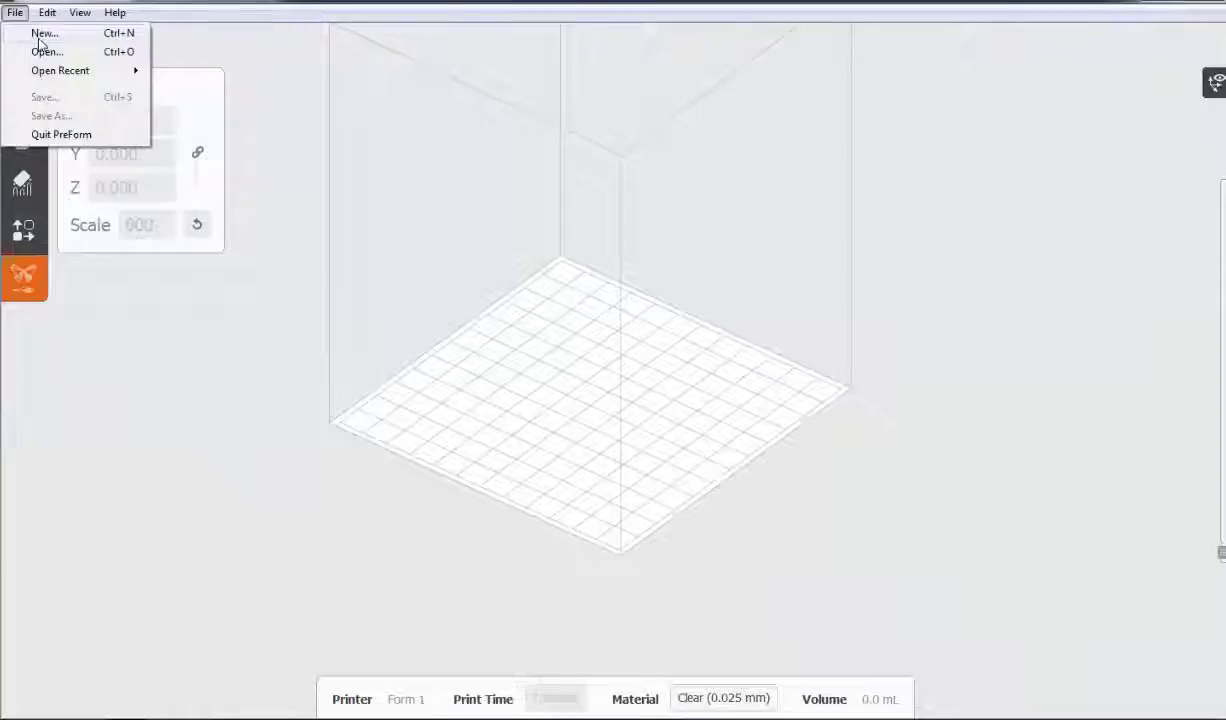
left_click(46, 52)
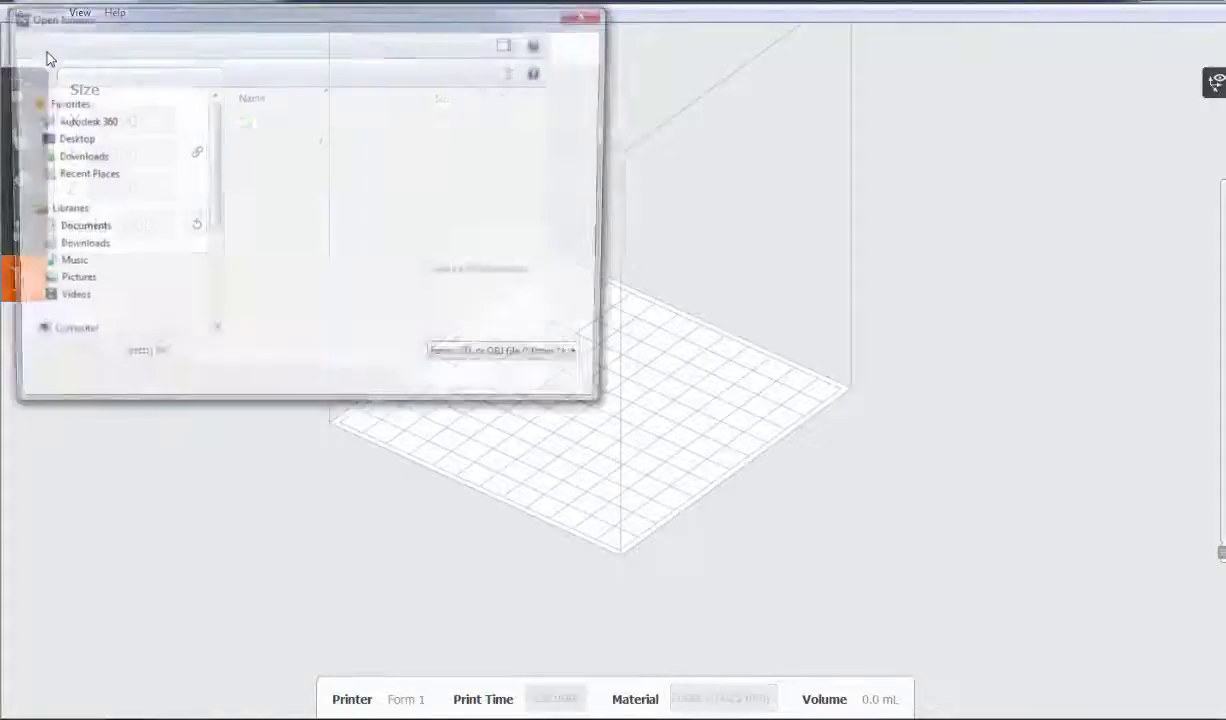
left_click_drag(543, 180, 532, 245)
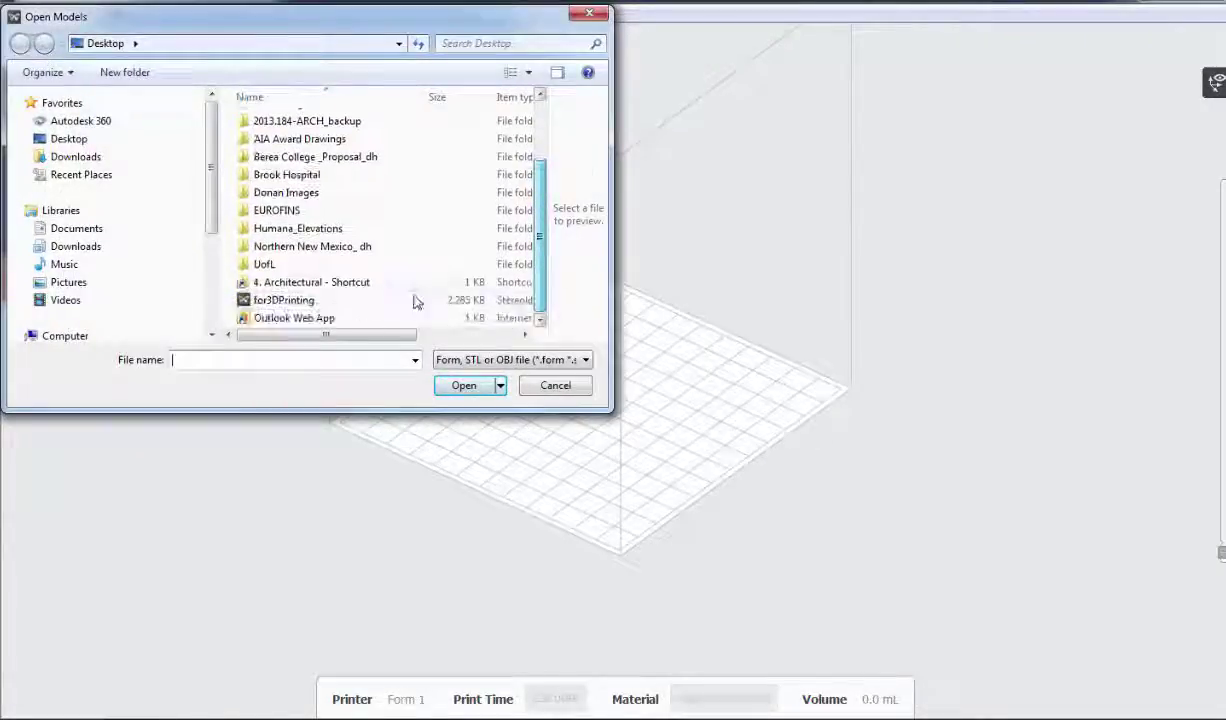
double_click(300, 301)
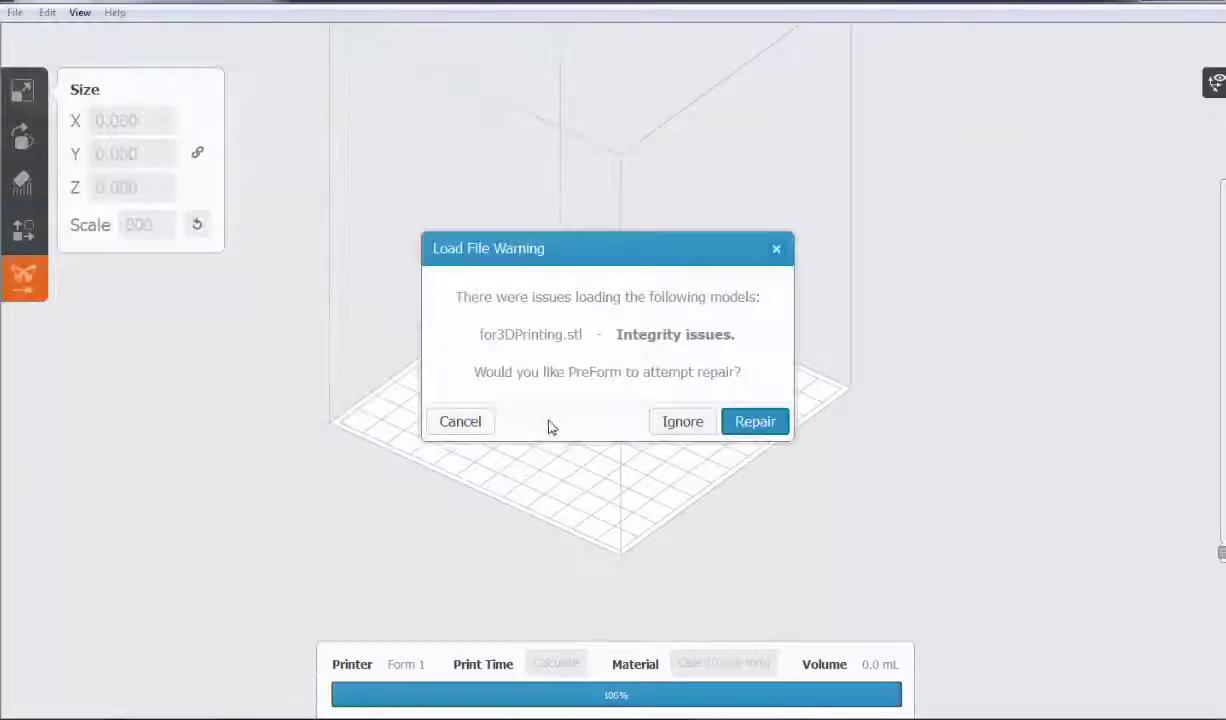
left_click(668, 421)
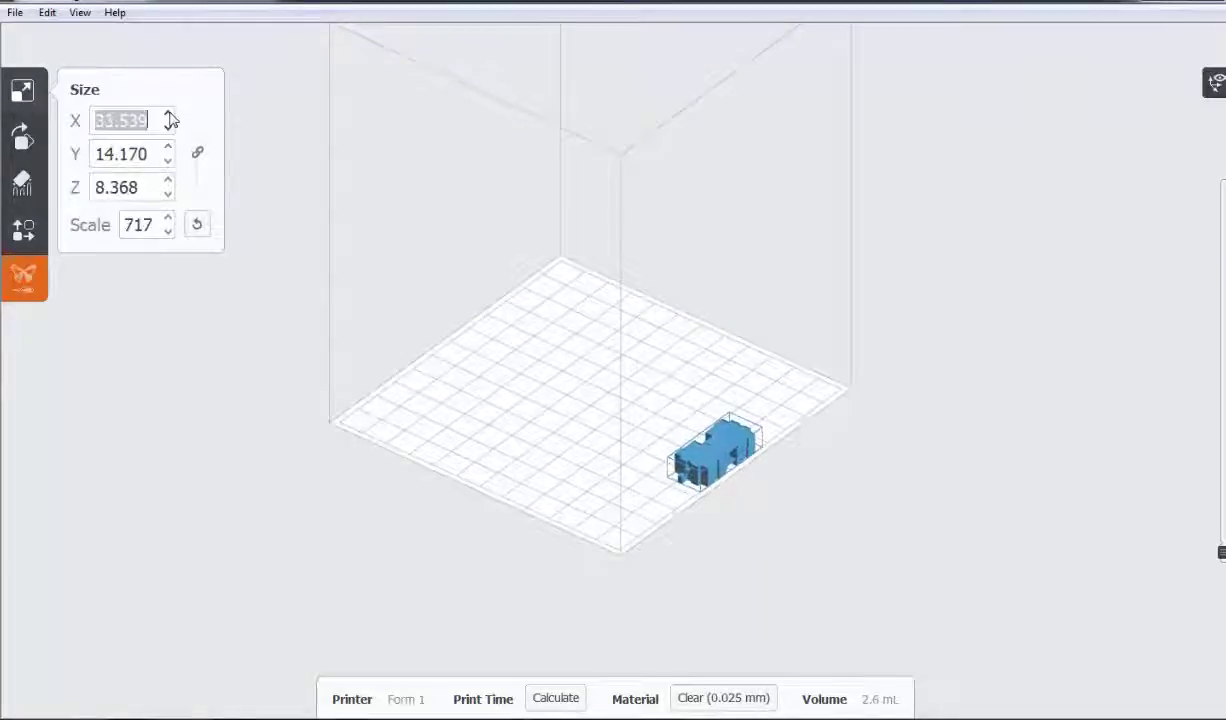
Step: Enlarge the loaded building proportionally to an X size of 105.539 and clear the selection
left_click_drag(170, 120, 170, 120)
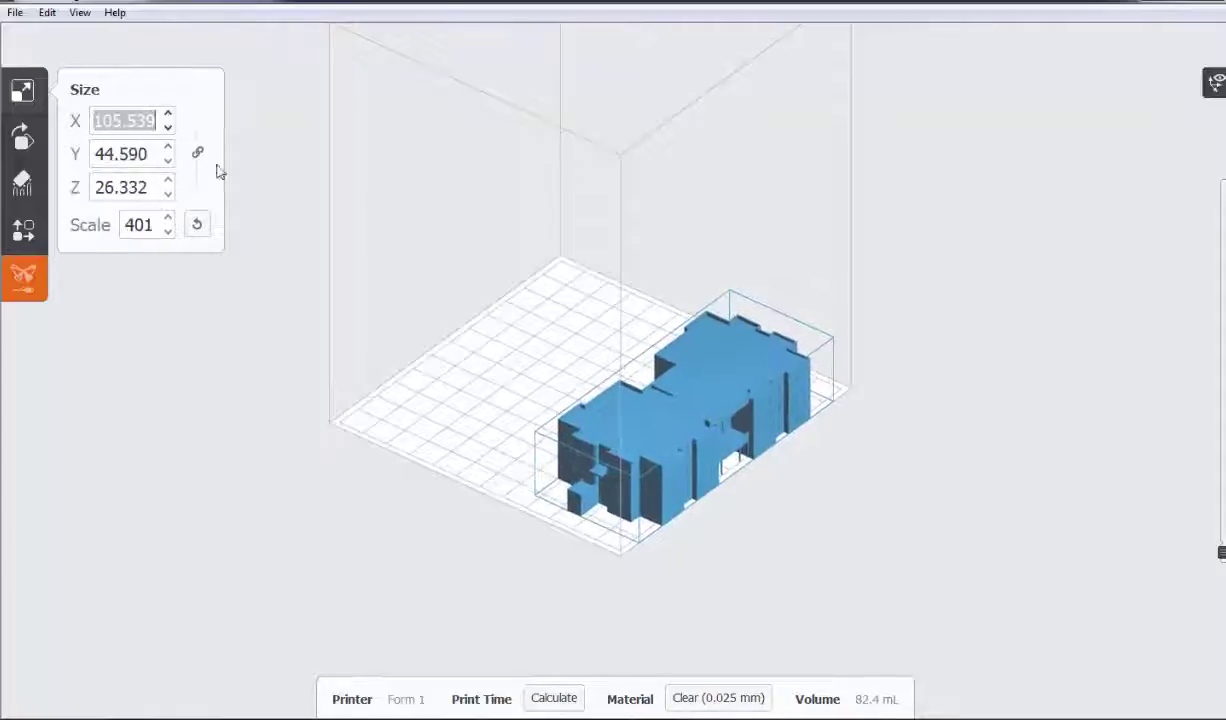
left_click(438, 359)
Step: Inspect the building from the front and above, reselect it, reduce its size slightly and clear the selection
middle_click_drag(640, 465, 577, 440)
right_click_drag(577, 440, 407, 341)
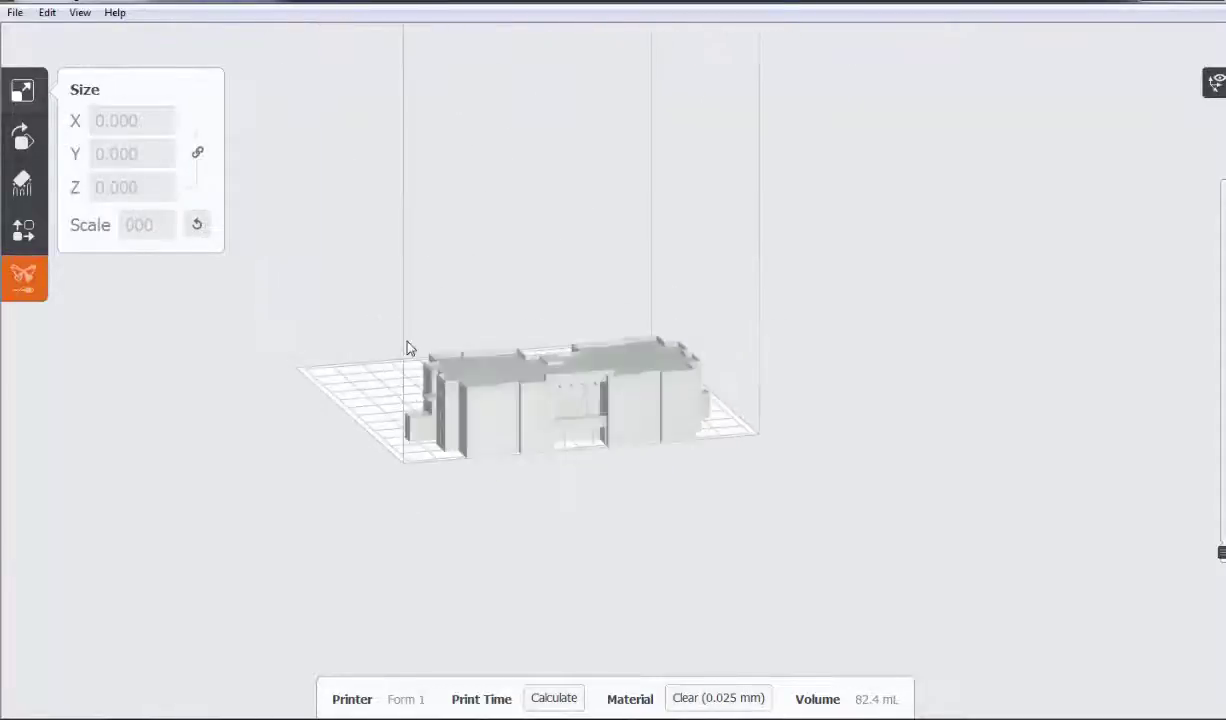
scroll(570, 386, "up", 10)
left_click(561, 378)
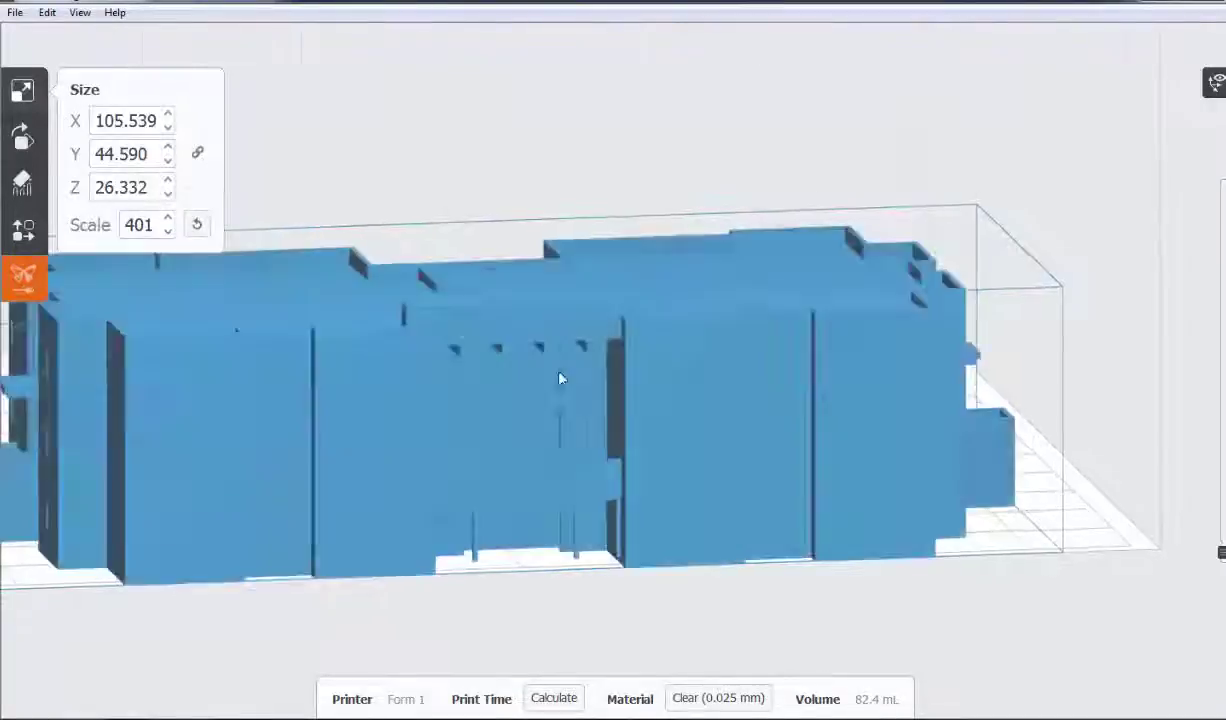
right_click_drag(561, 378, 598, 475)
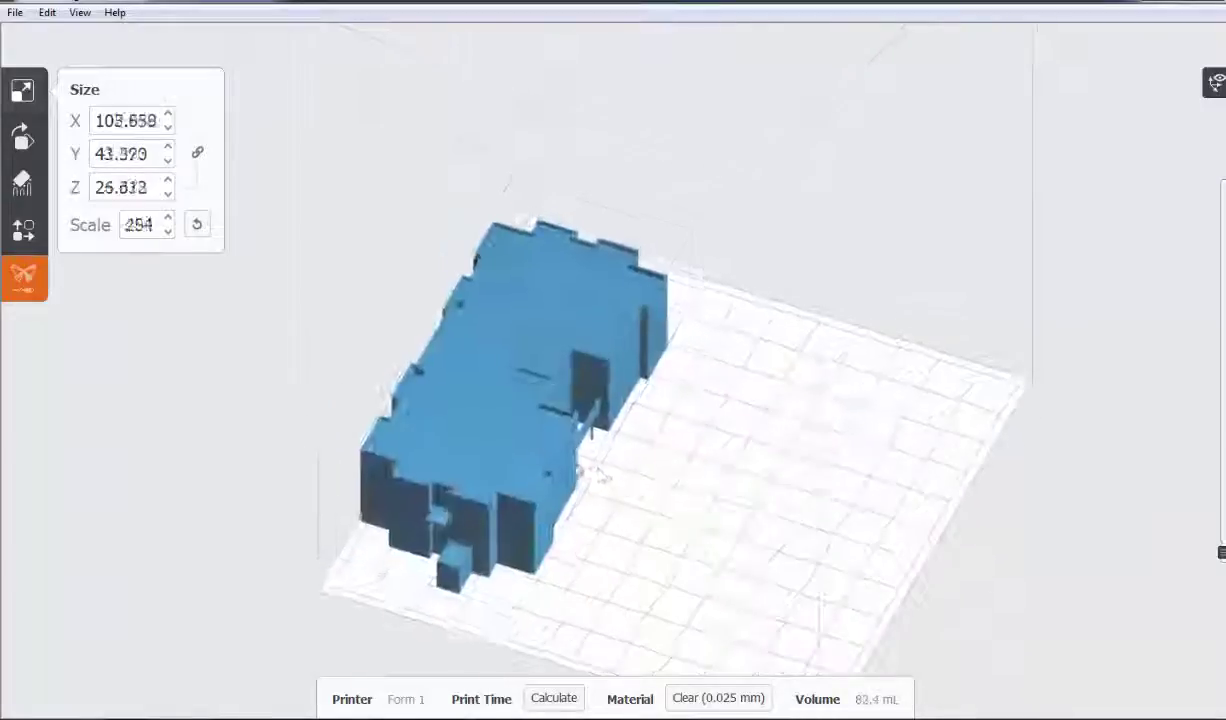
left_click_drag(601, 475, 600, 471)
left_click(643, 481)
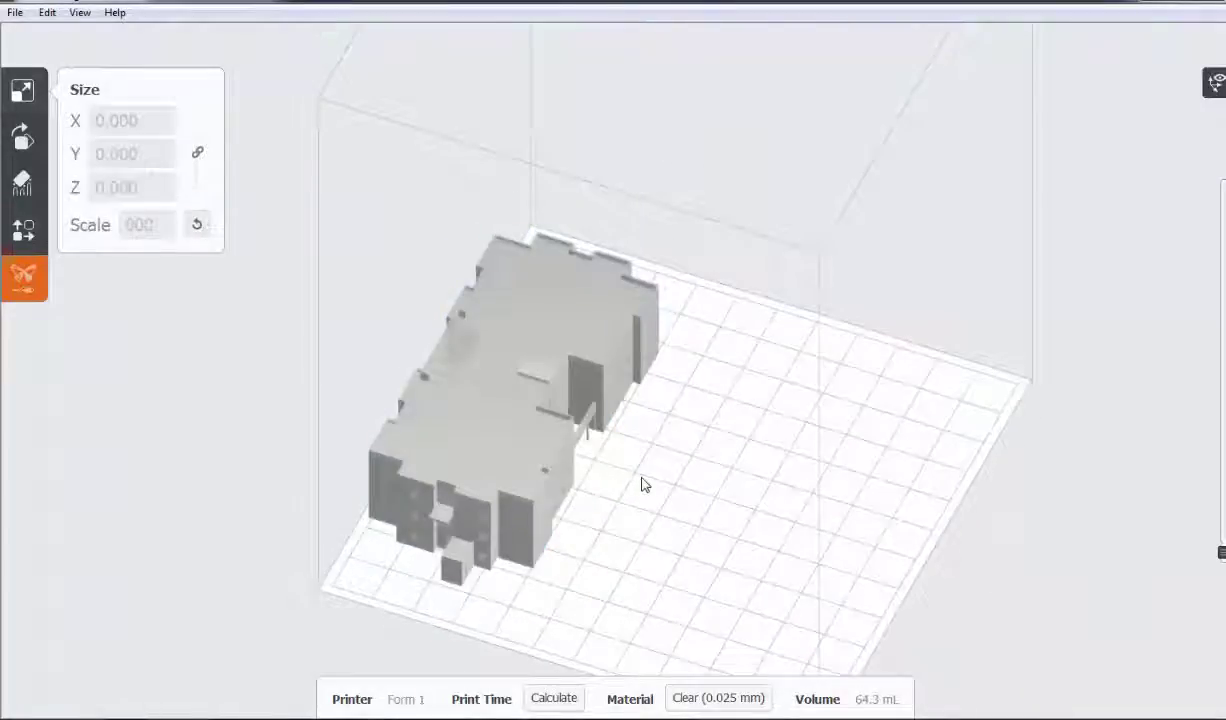